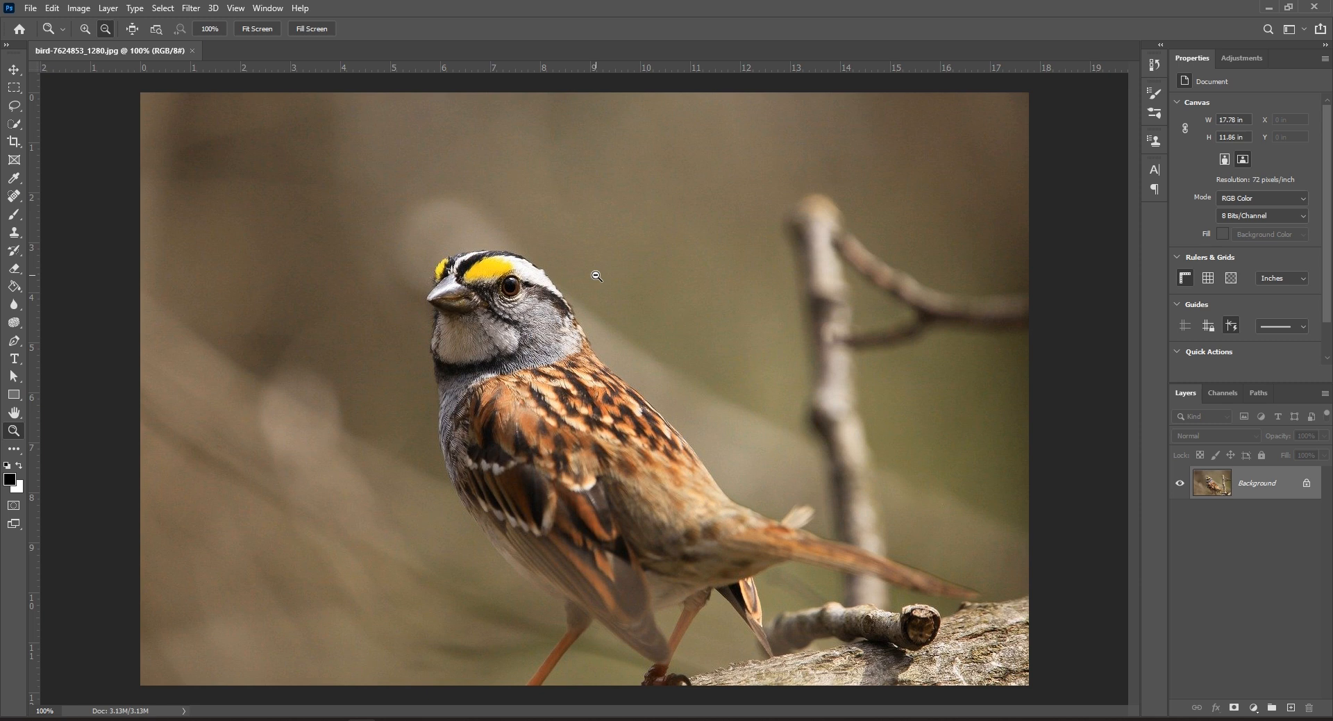
Step: Set the image width to 780 pixels in the Image Size dialog, keeping width and height linked
click(78, 8)
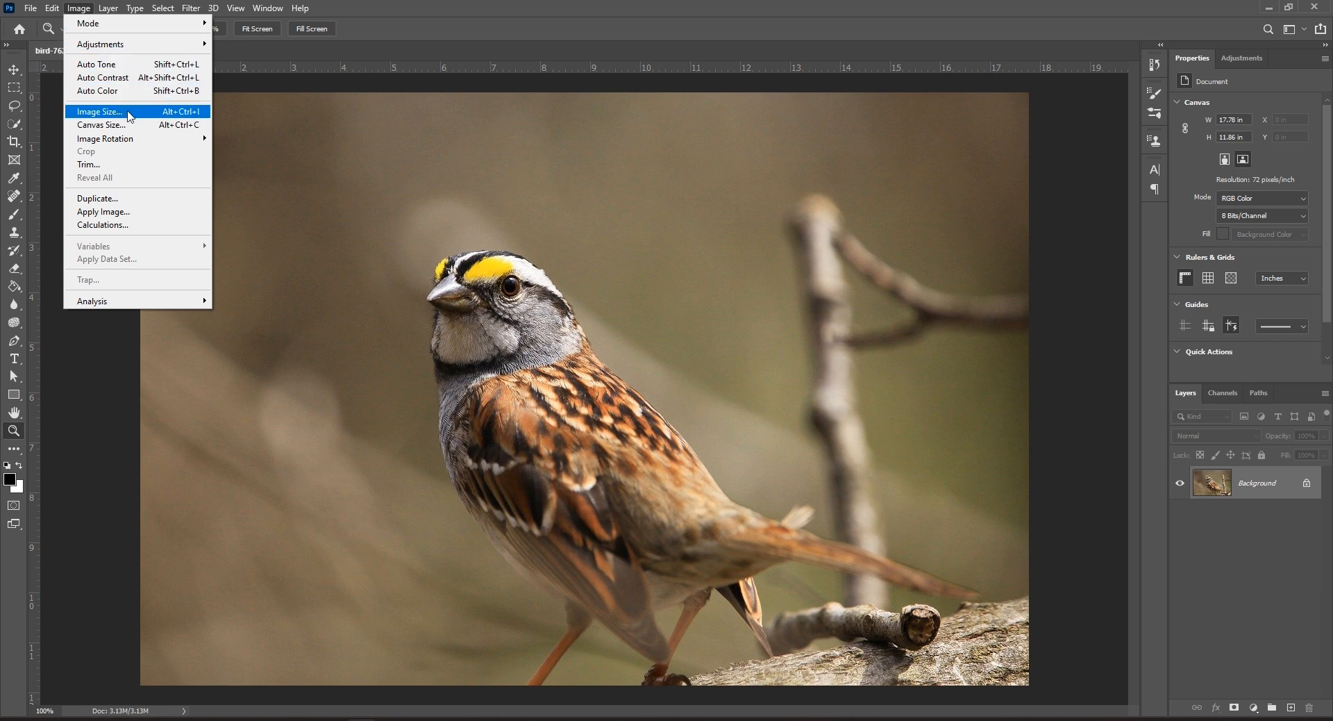
click(171, 113)
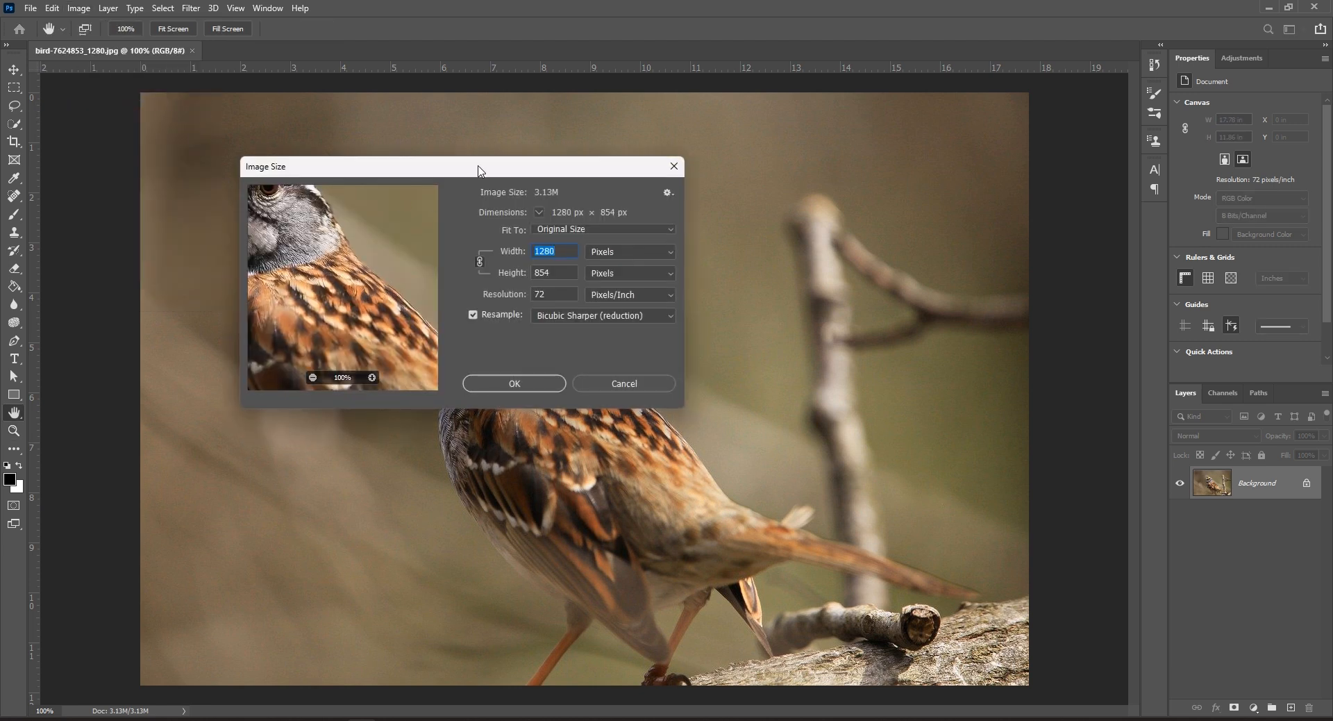
drag(476, 170, 552, 181)
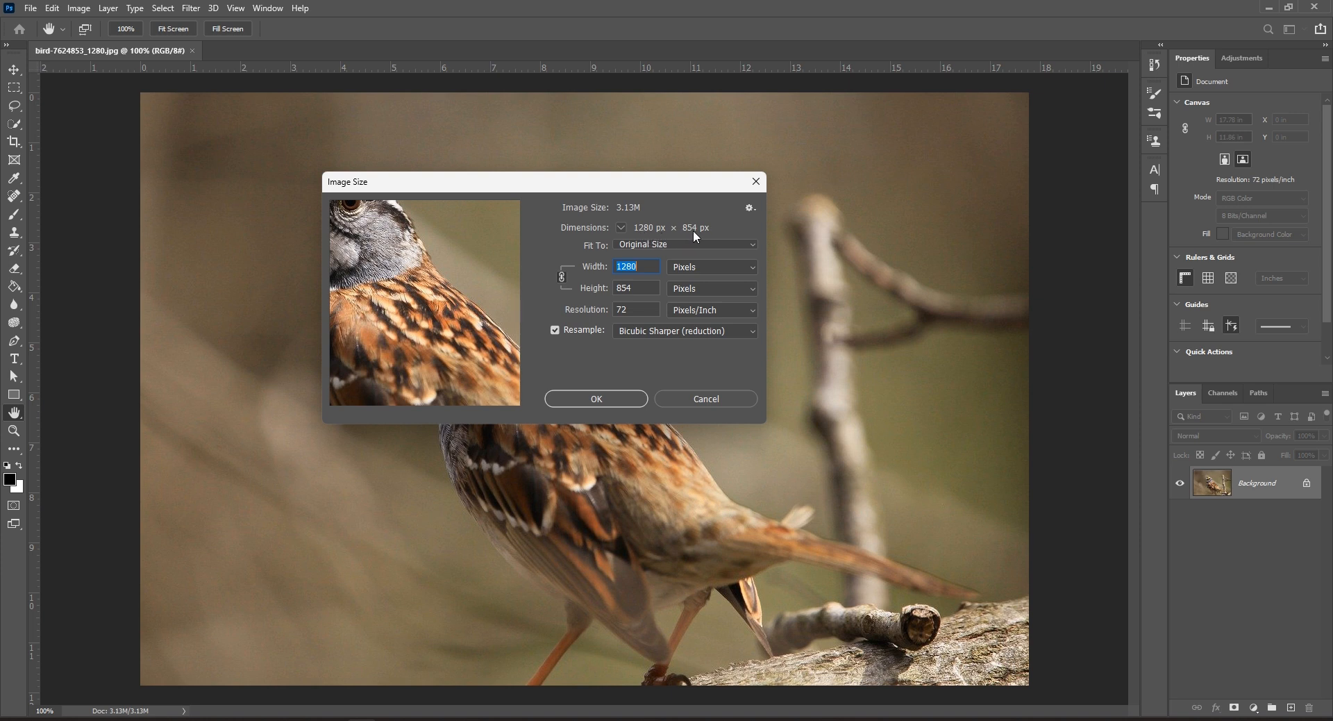
click(638, 265)
double_click(619, 266)
click(625, 270)
double_click(614, 269)
text(780)
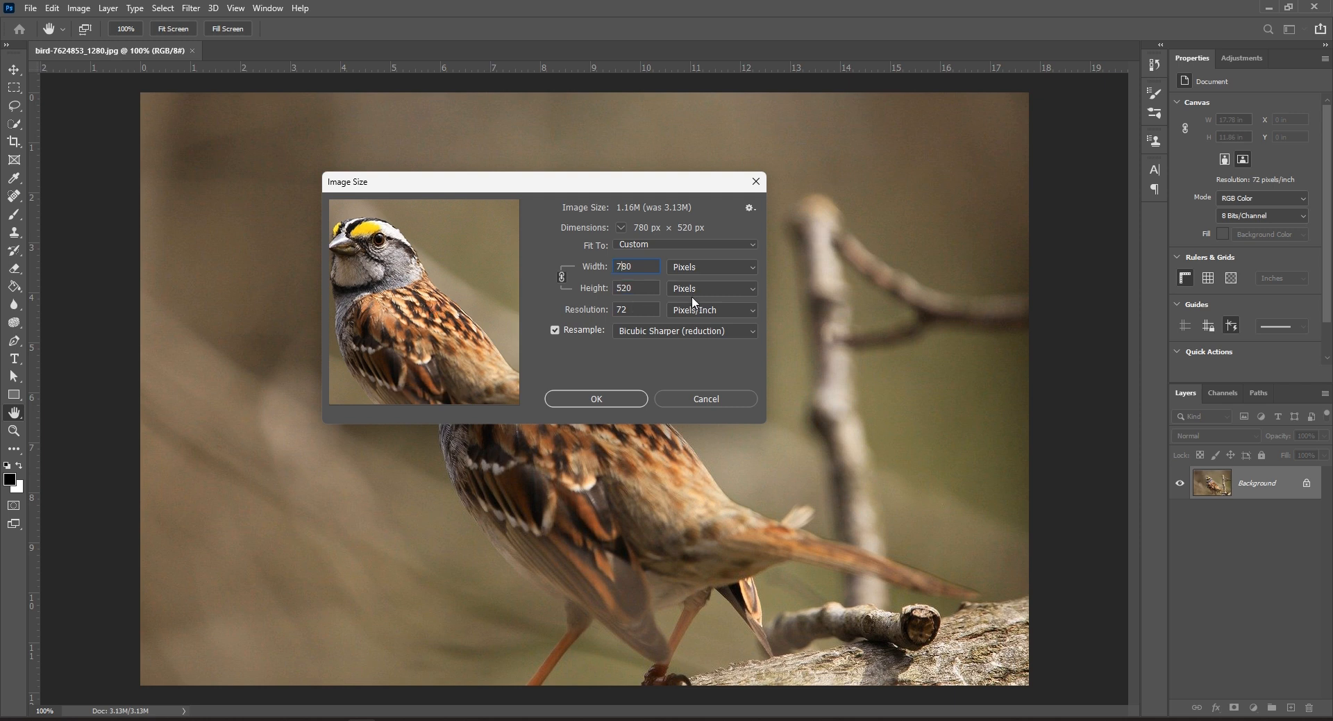
Step: Set the image width to 580 pixels and apply the proportional resize
double_click(621, 266)
text(580)
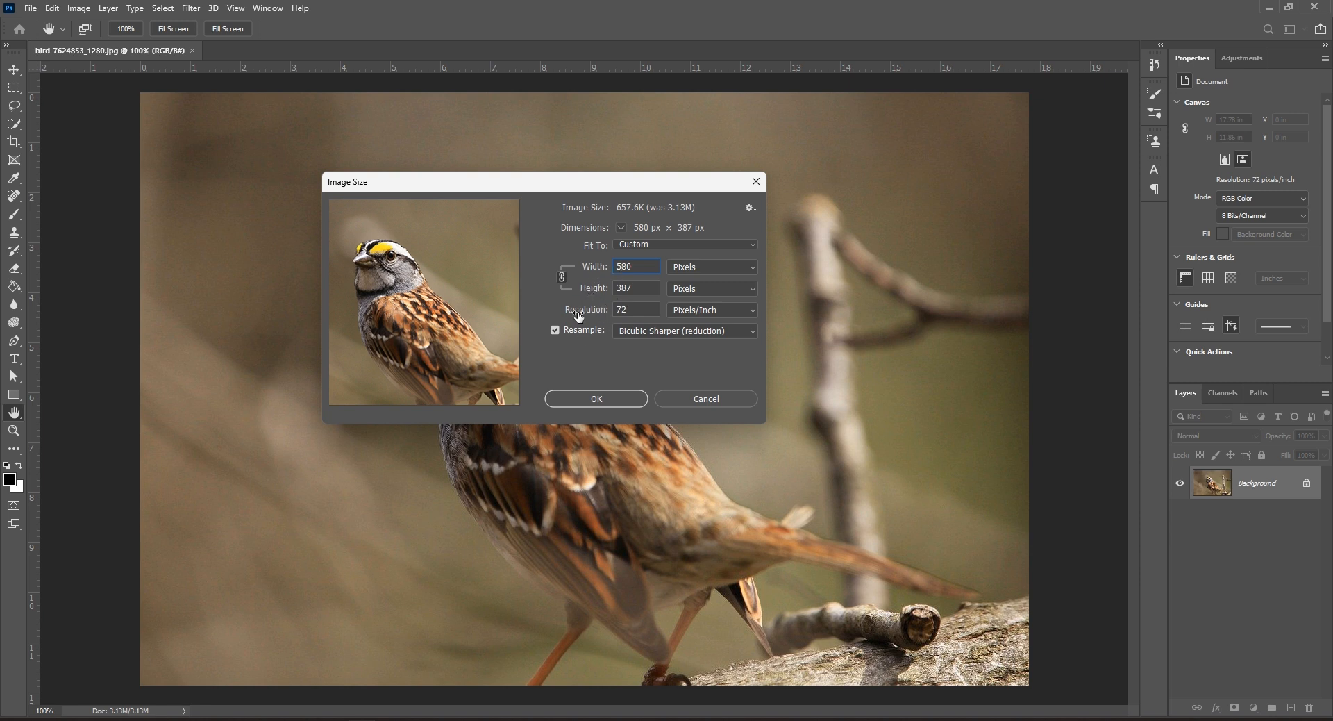
click(597, 398)
key(z)
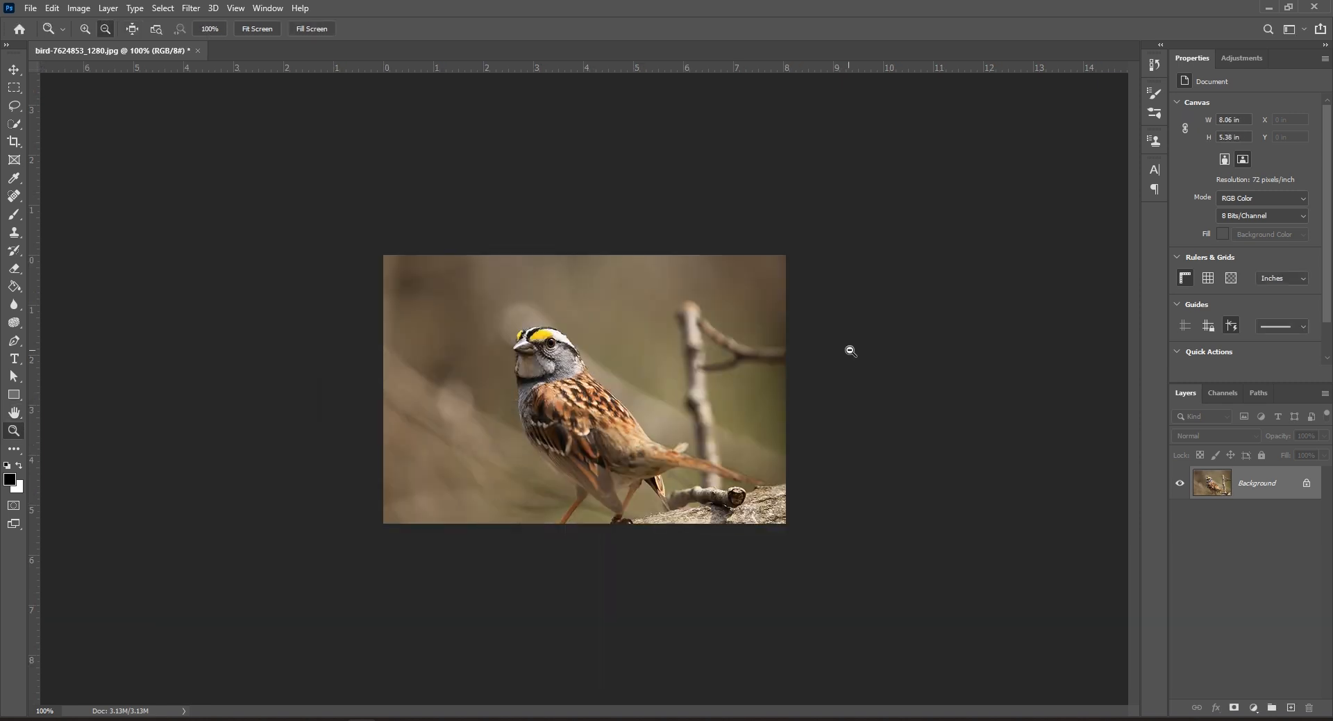
Step: Check the resized image's file size and pixel dimensions in the Image Size dialog, then close it
click(78, 9)
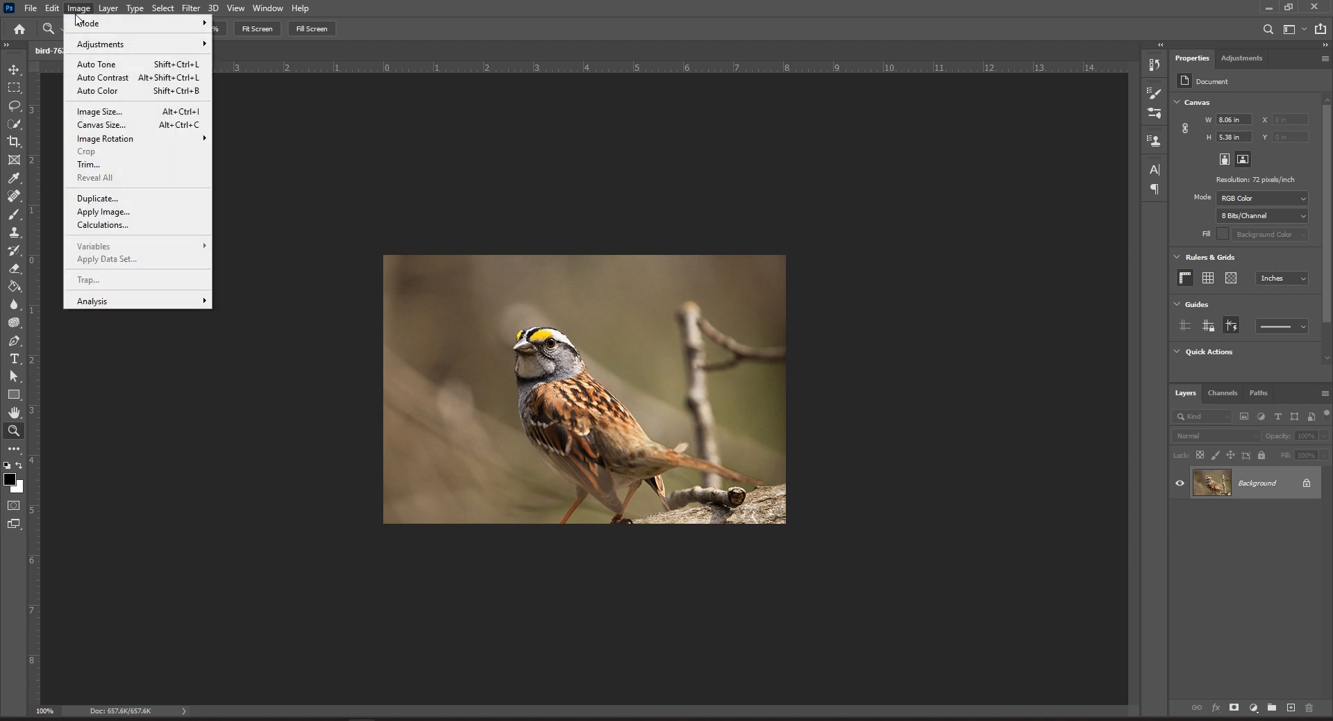
click(104, 112)
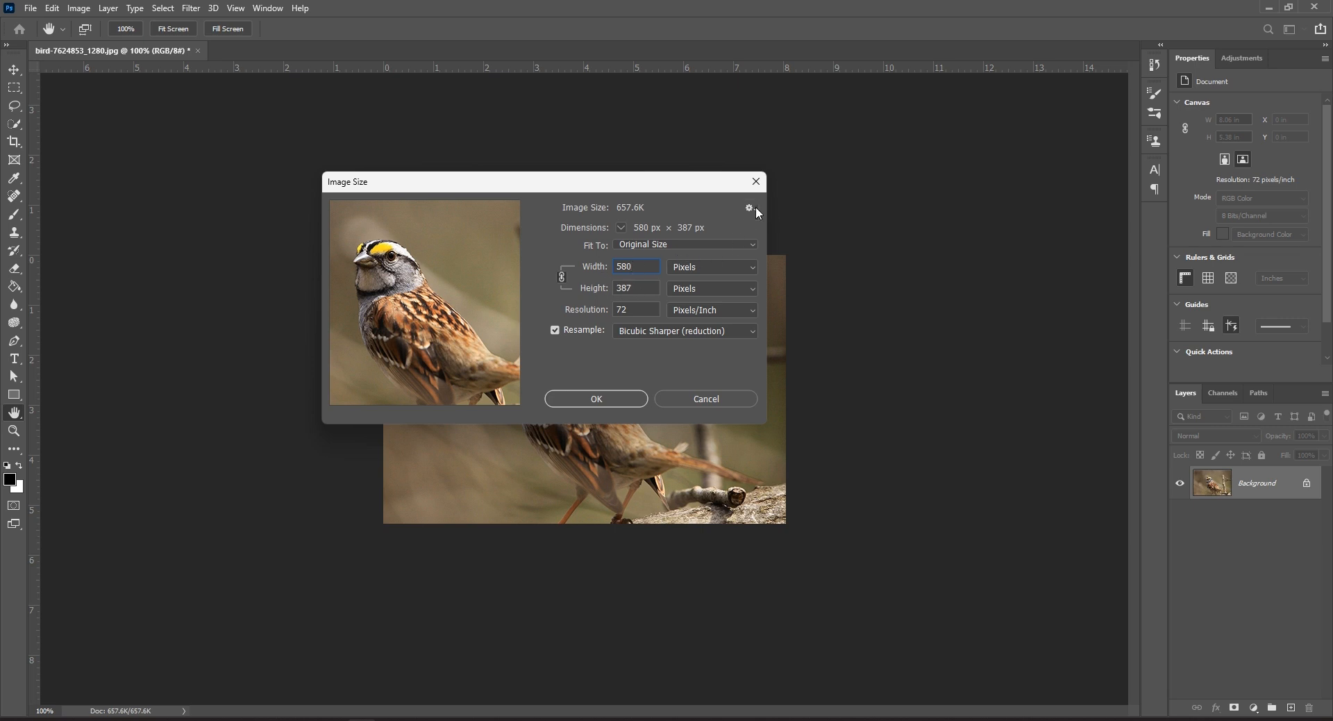
key(z)
click(756, 182)
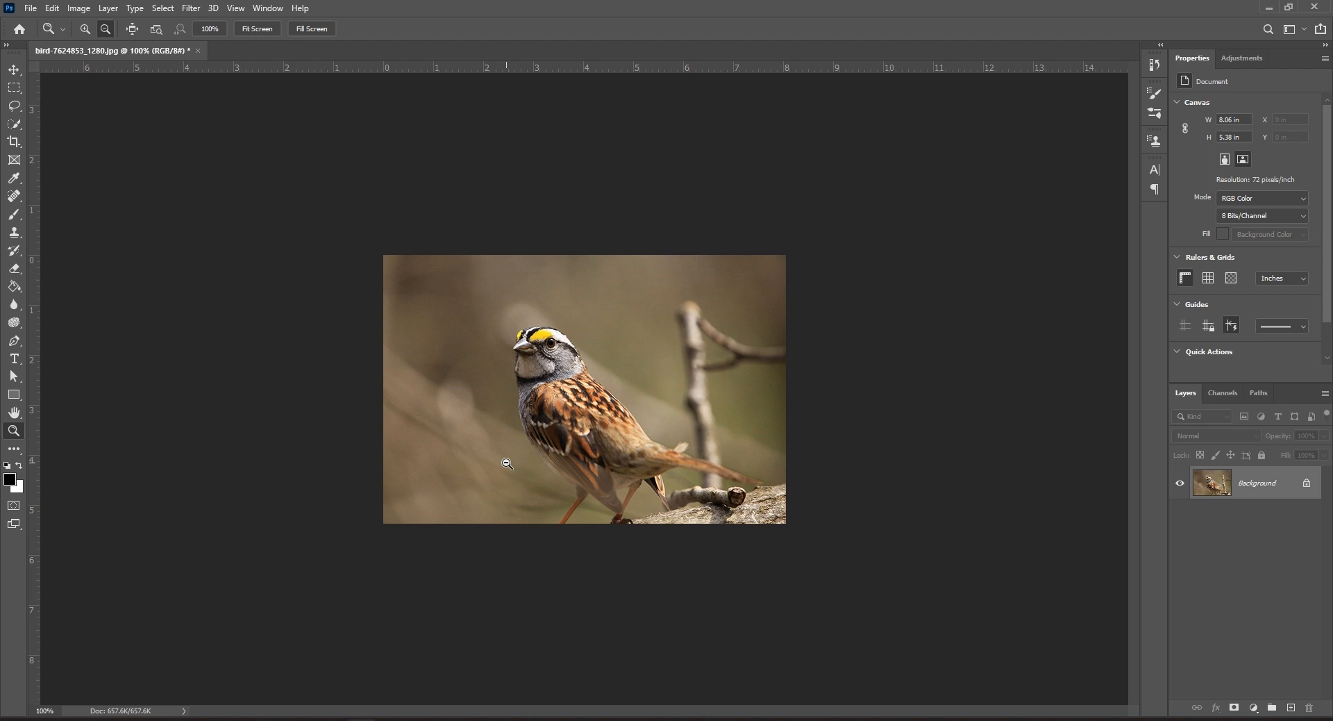
Step: Undo the resize of the bird photo
key(ctrl+z)
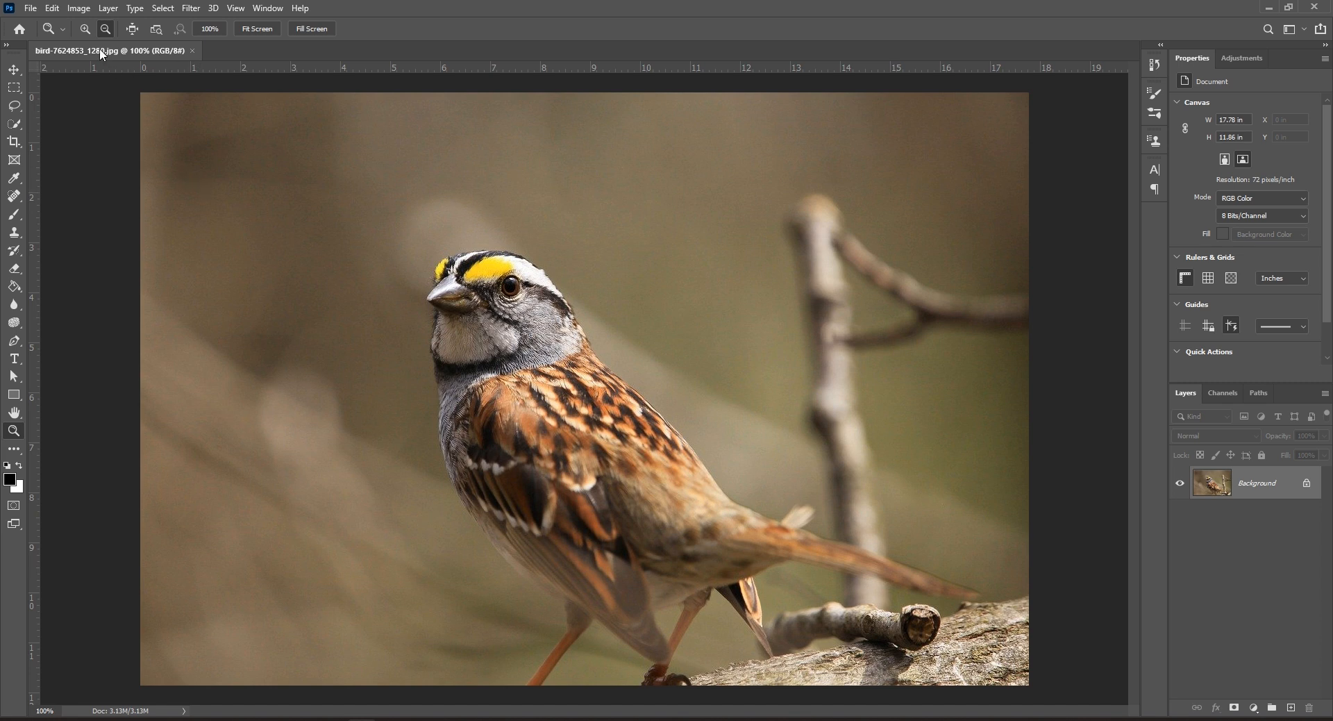
click(52, 10)
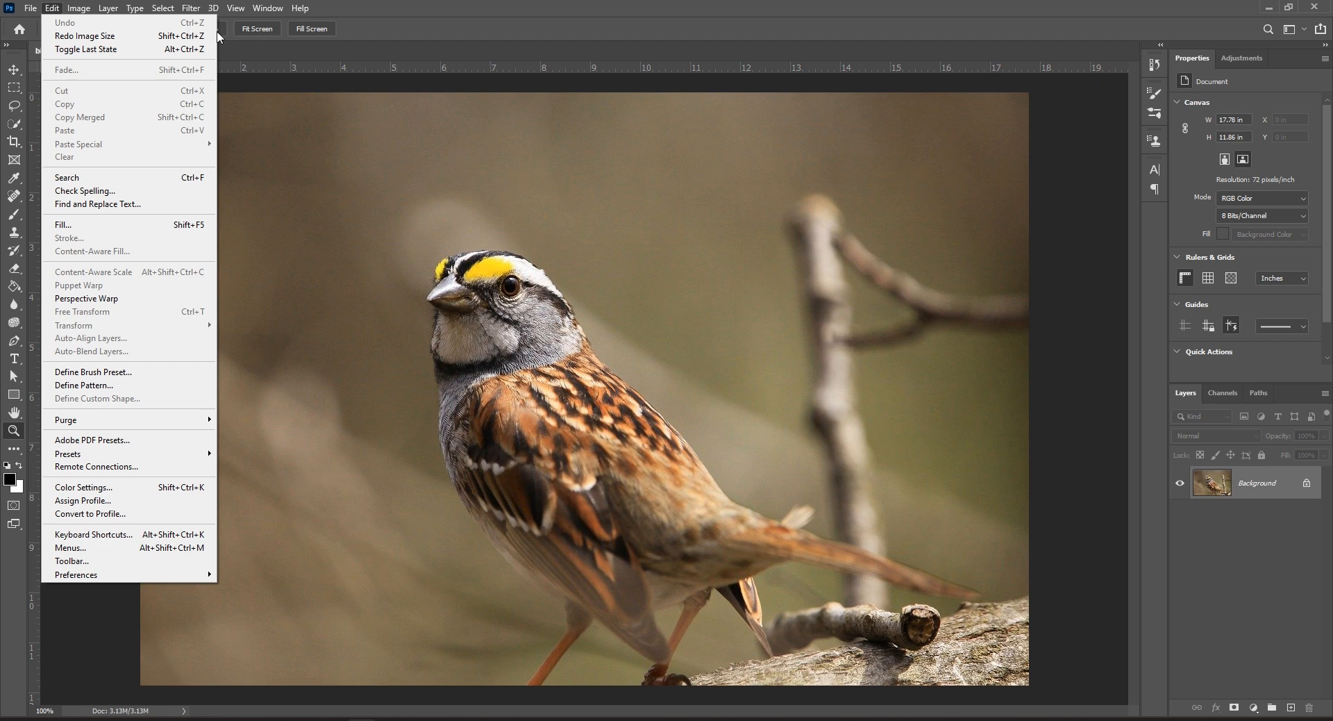
click(398, 205)
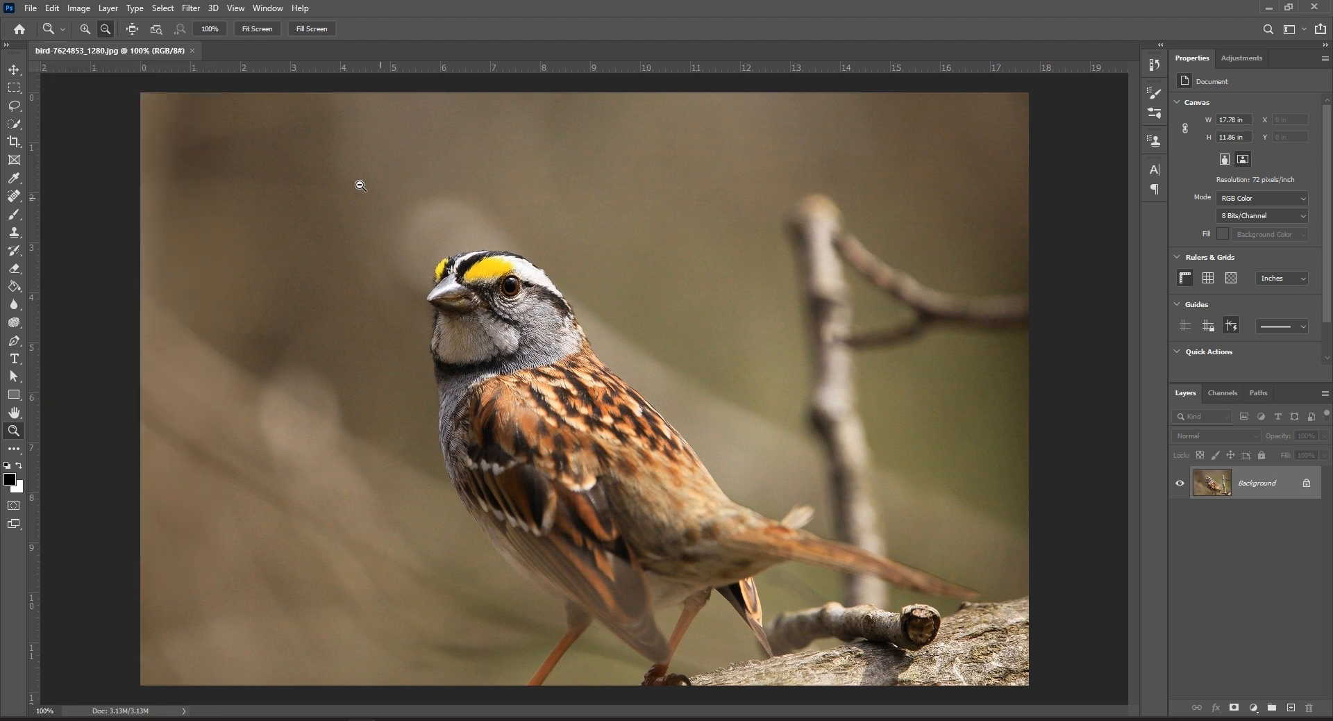
Step: Unlink width and height in the Image Size dialog and set only the width to 980 pixels
click(81, 10)
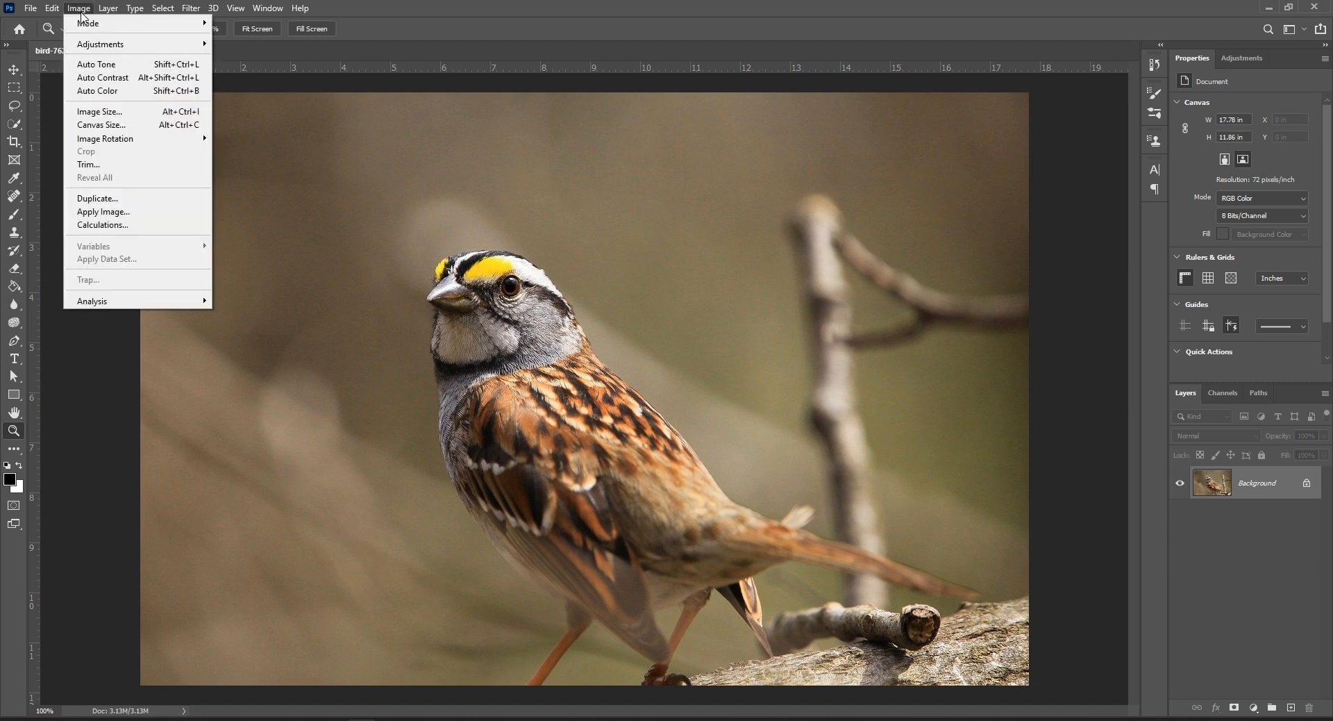
click(101, 113)
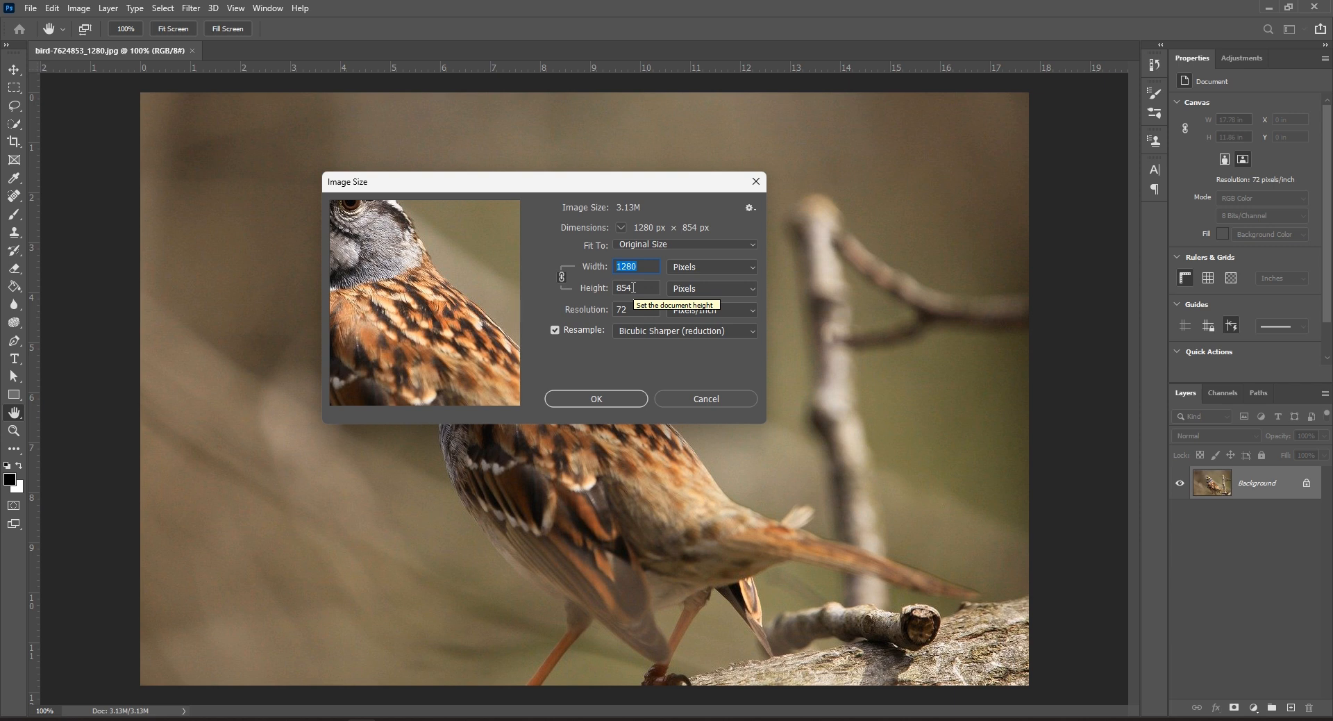
click(563, 281)
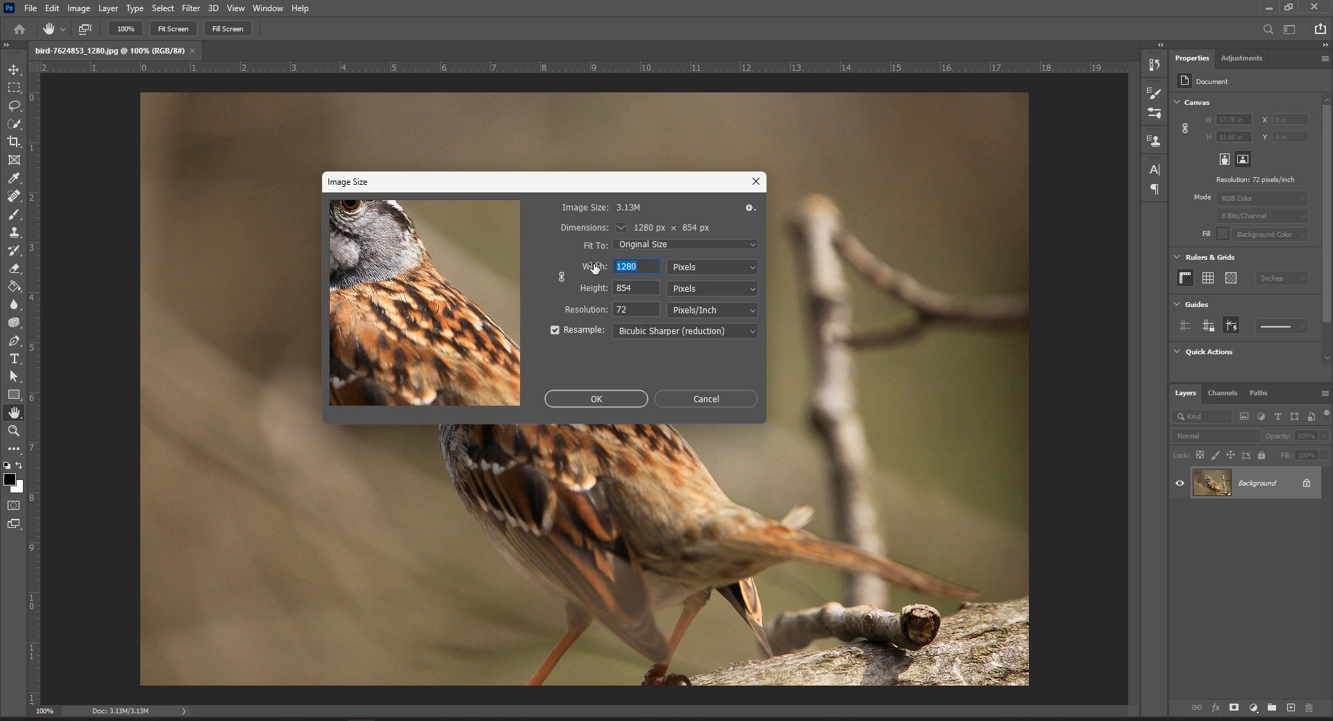
drag(627, 268, 614, 272)
text(9)
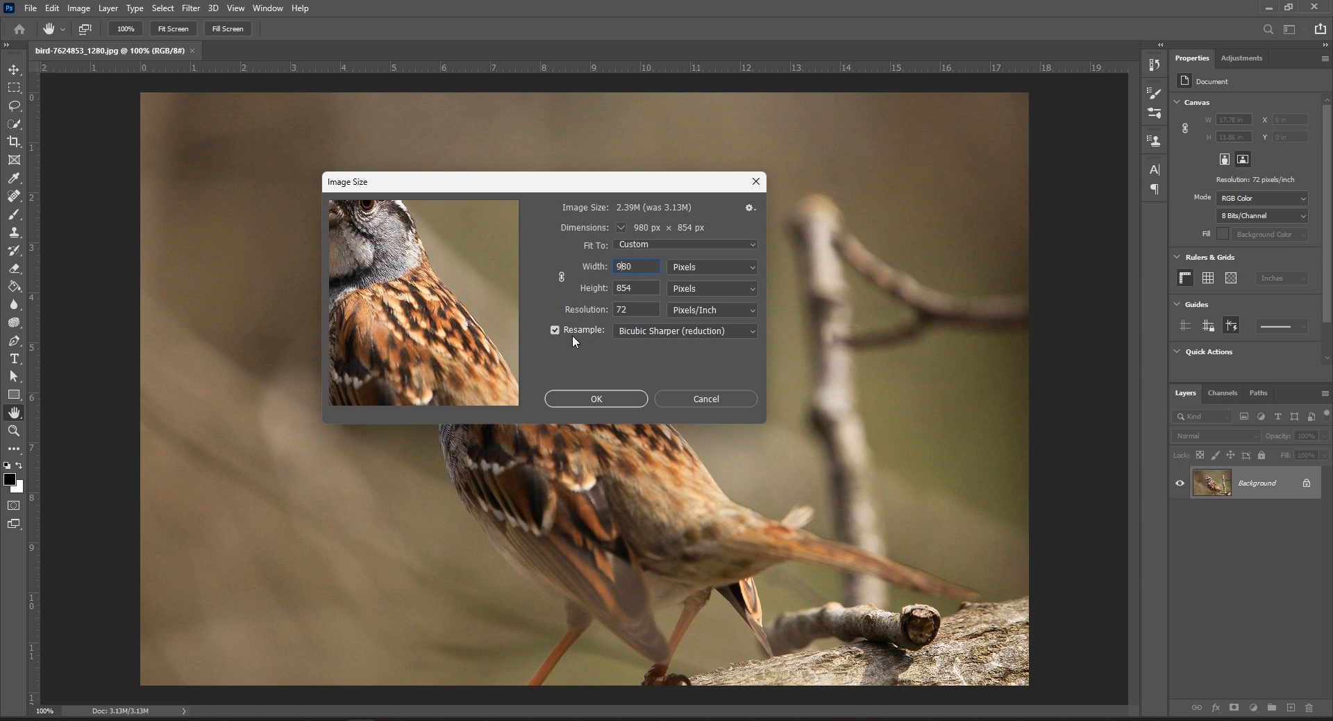
Step: Choose Bicubic Sharper (reduction) as the resample method and apply the non-proportional resize
click(638, 334)
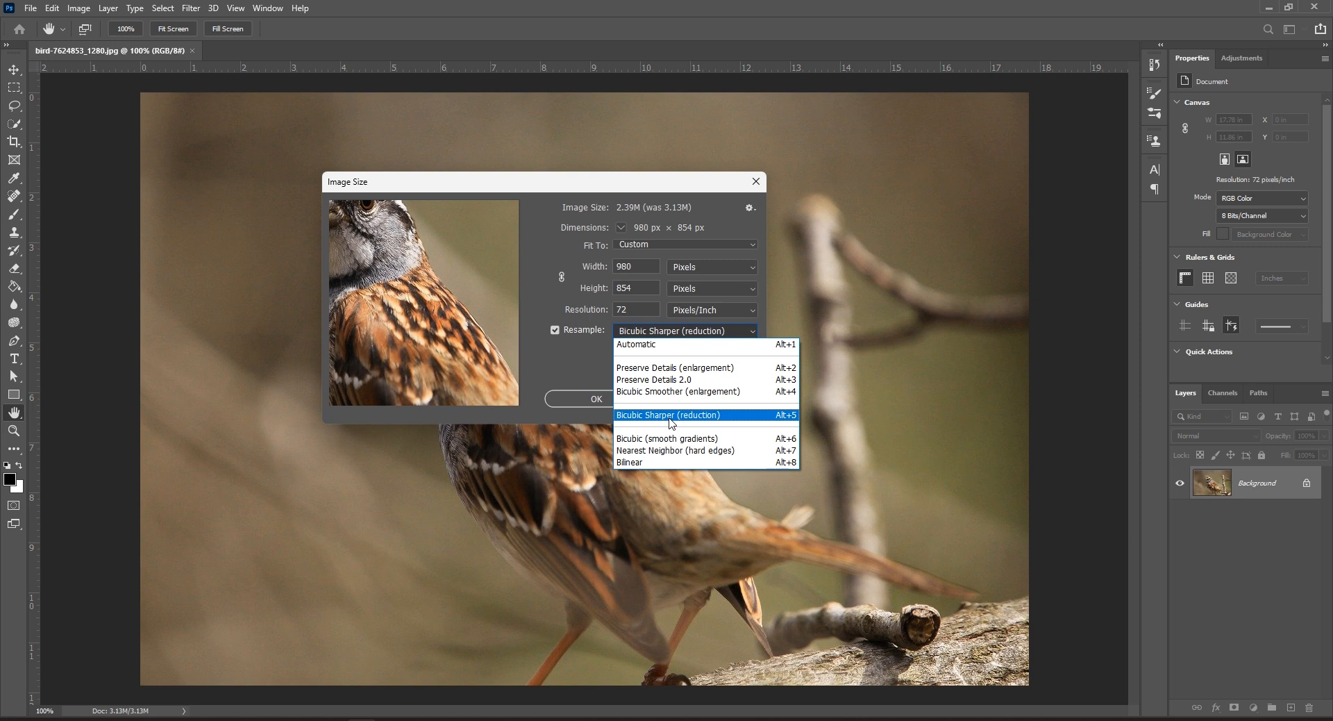
click(670, 417)
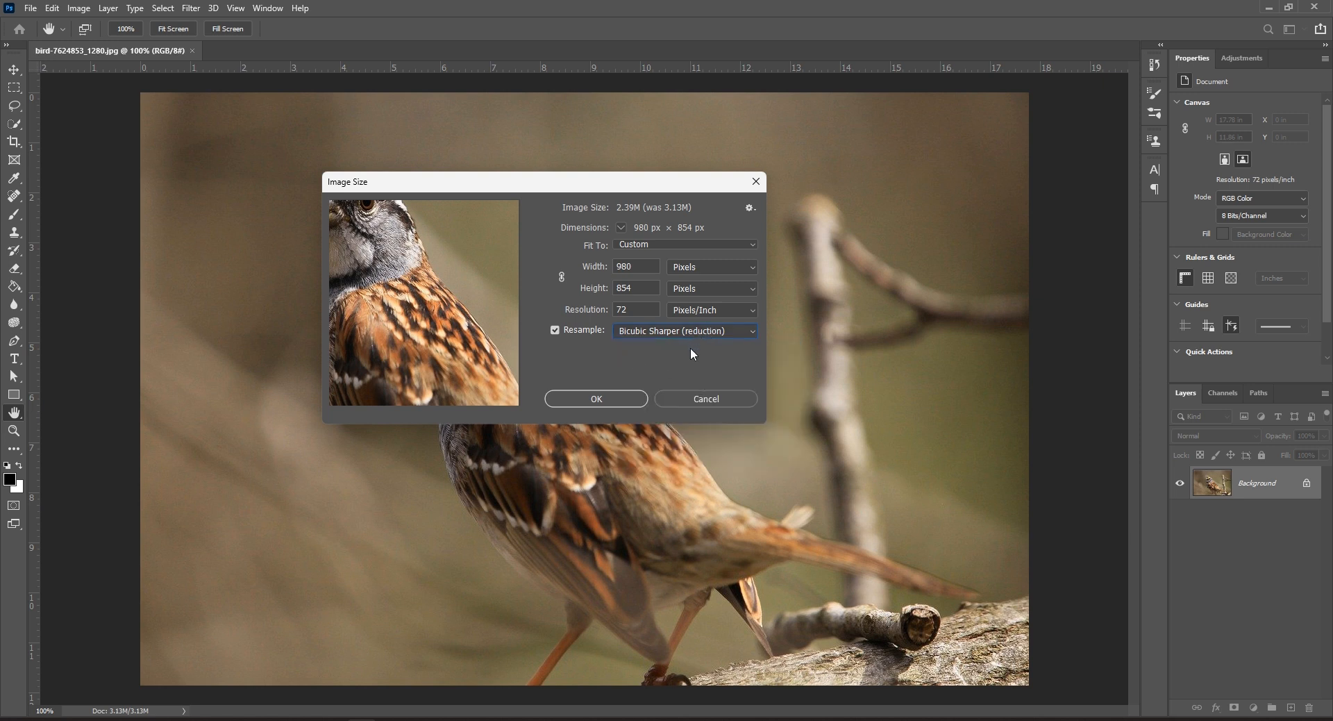
click(596, 398)
key(z)
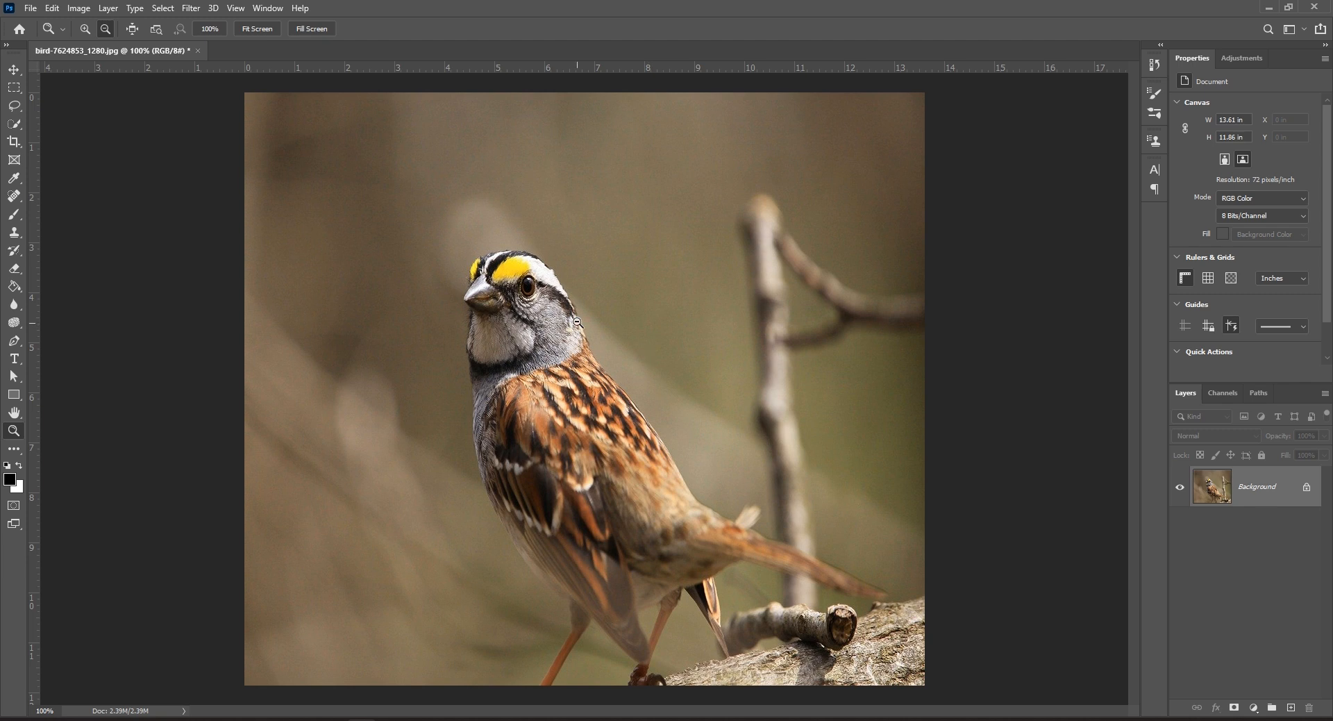
Step: Undo the non-proportional resize and turn the aspect ratio constraint back on in the Image Size dialog
click(50, 9)
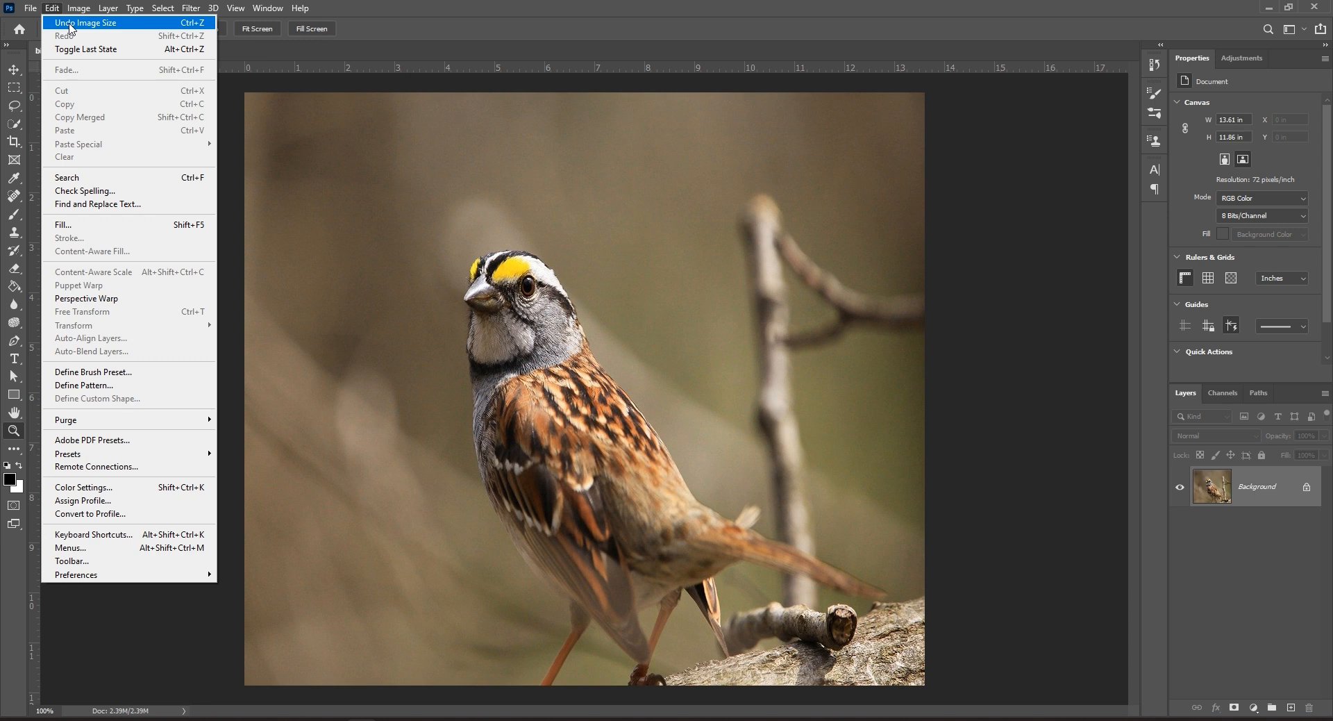
click(69, 28)
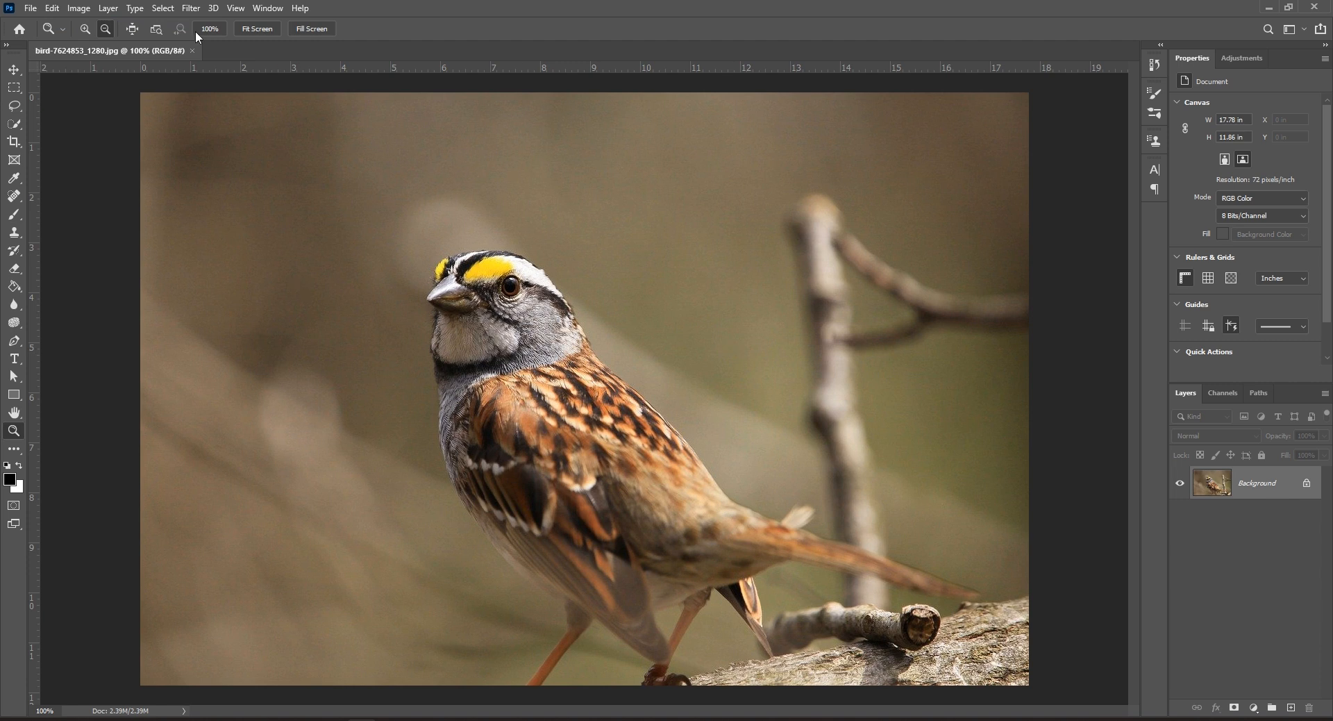
click(85, 9)
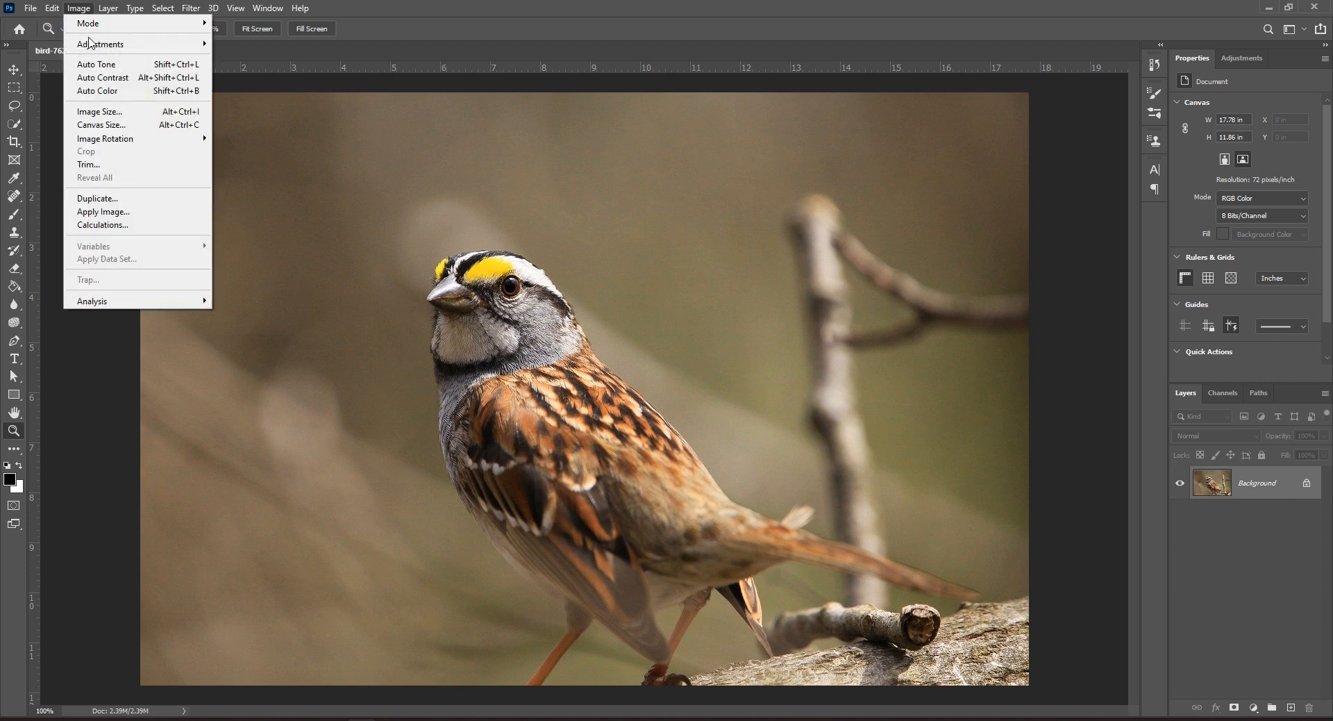
click(121, 113)
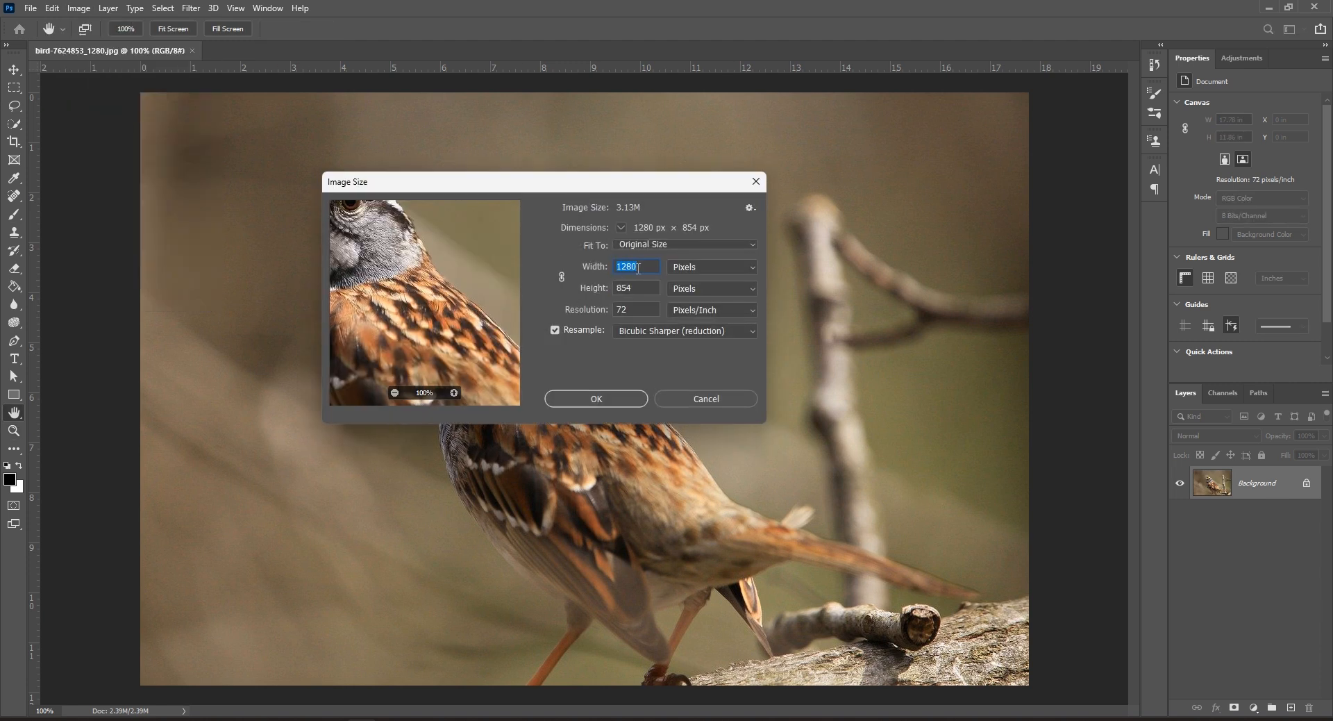
click(563, 278)
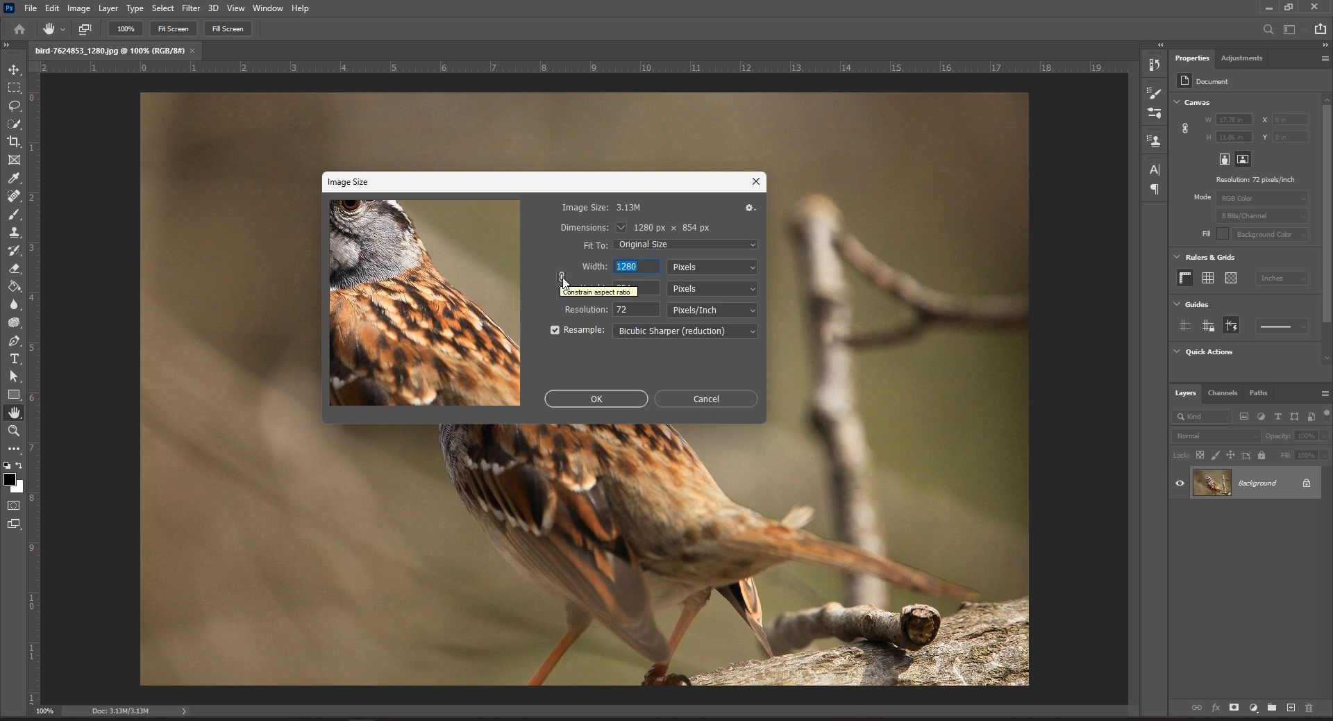
Step: Set the image width to 1580 pixels and choose Bicubic Smoother (enlargement) as the resample method
click(642, 268)
drag(624, 269, 627, 269)
text(5)
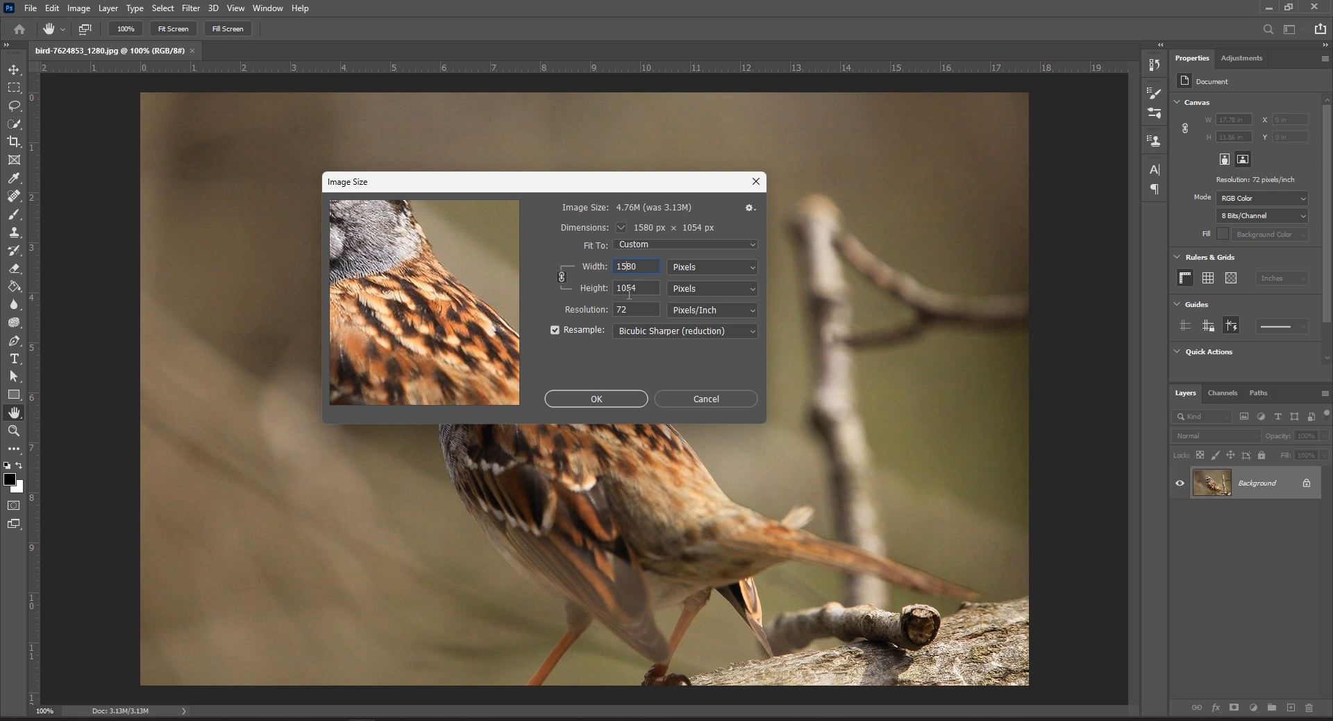
click(662, 332)
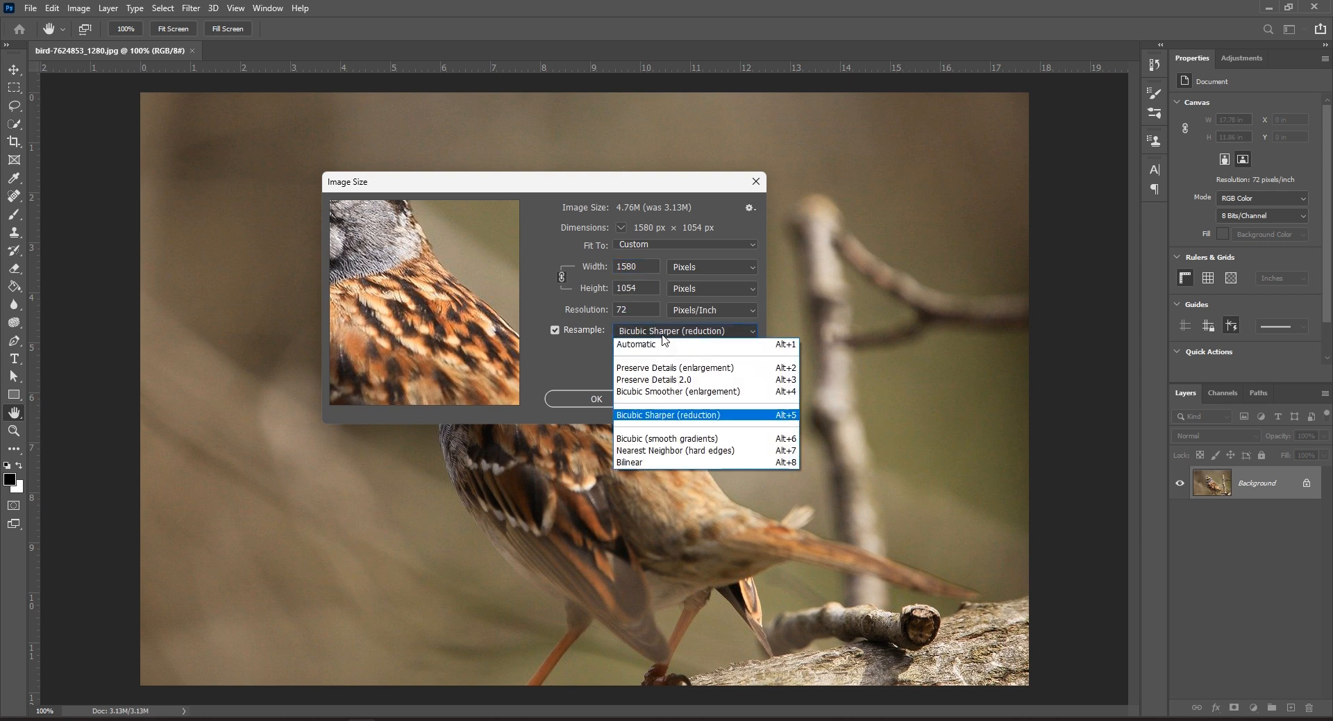
click(709, 391)
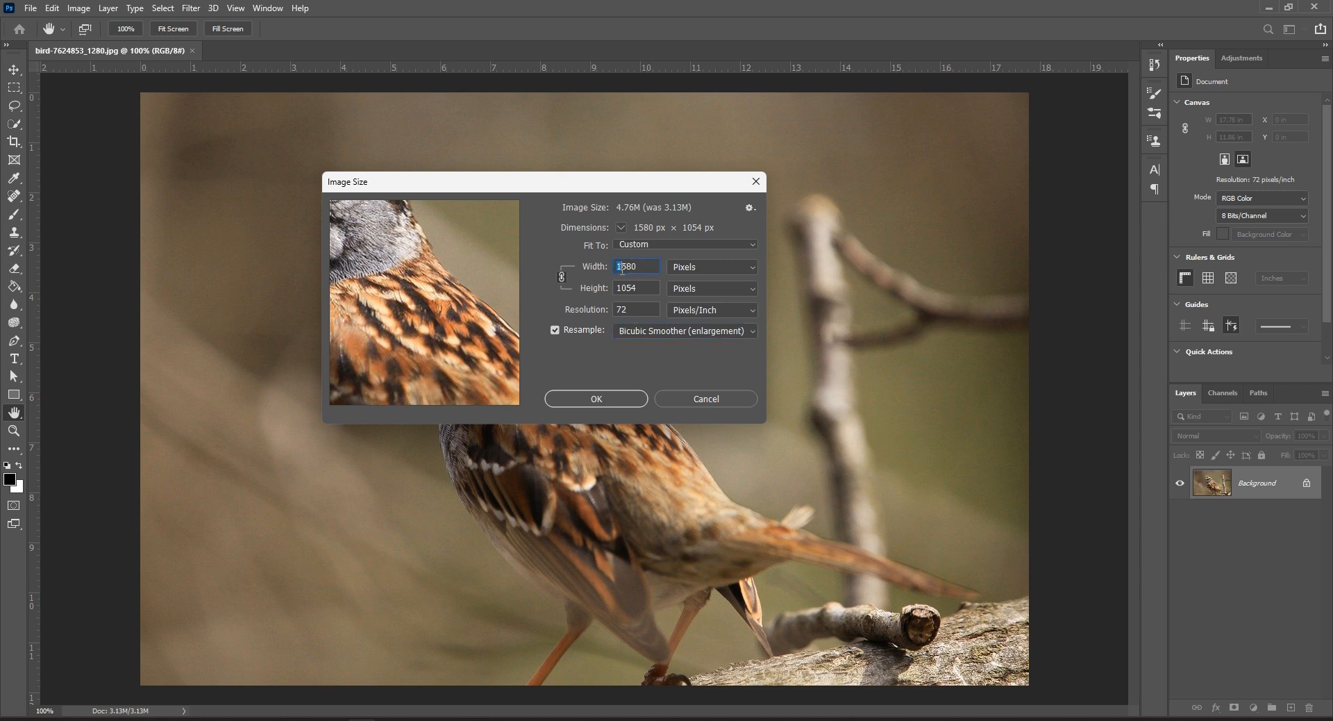
Step: Set the image width to 7580 pixels and enlarge the Image Size dialog for a bigger preview
text(7)
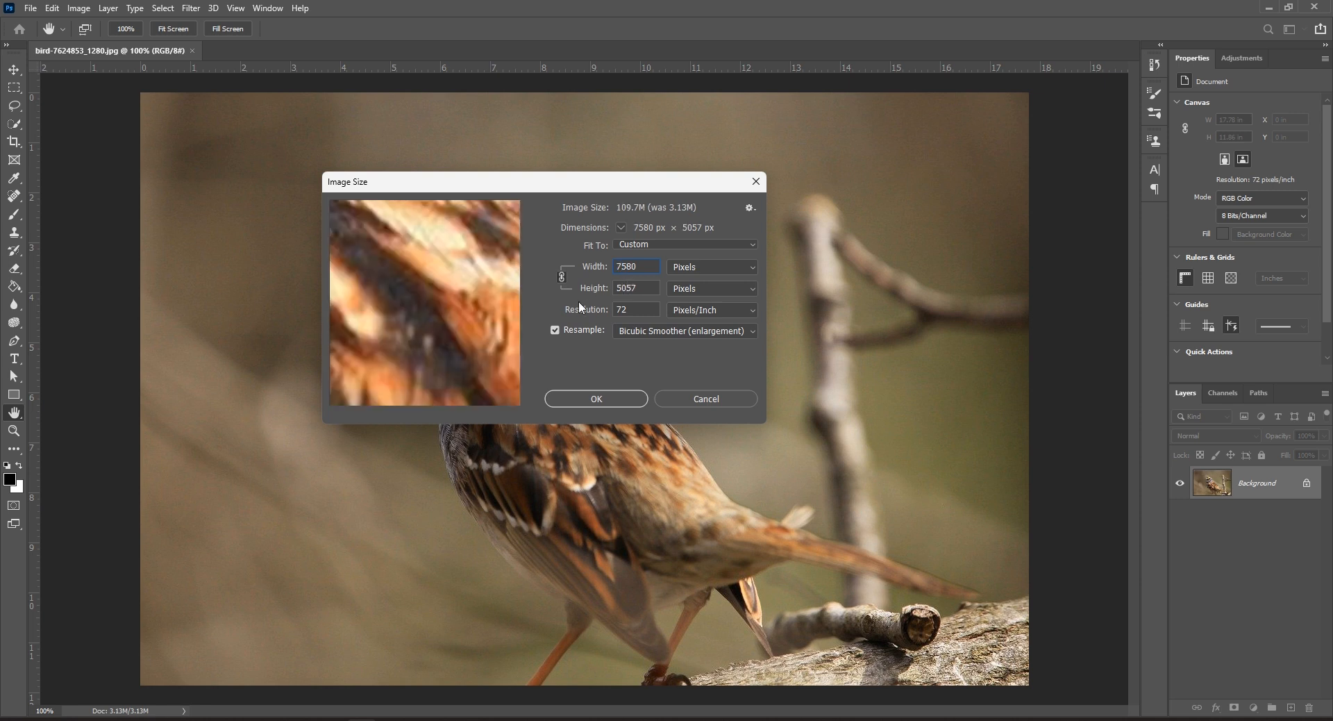
drag(766, 422, 1047, 632)
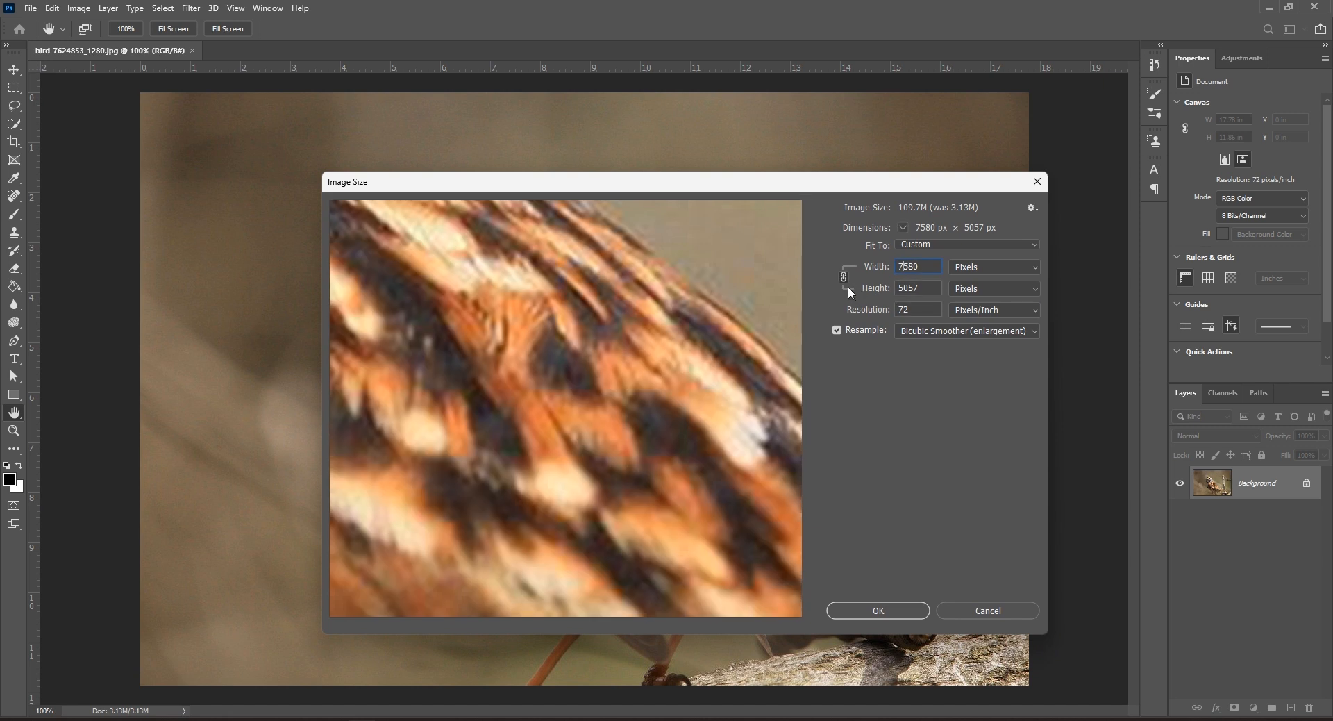
drag(769, 176, 653, 177)
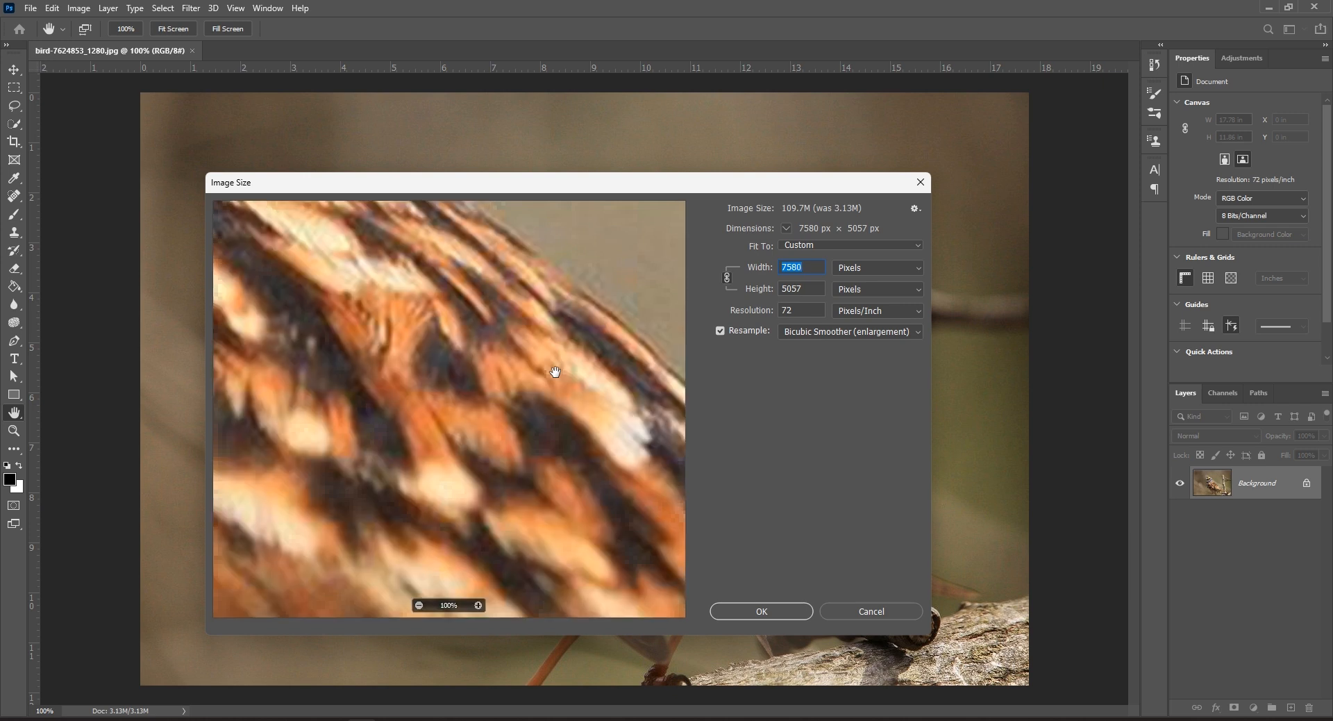
Step: Compare Bicubic Sharper (reduction) with Bicubic Smoother (enlargement) in the preview, ending on Bicubic Smoother with the preview at 200%
click(822, 336)
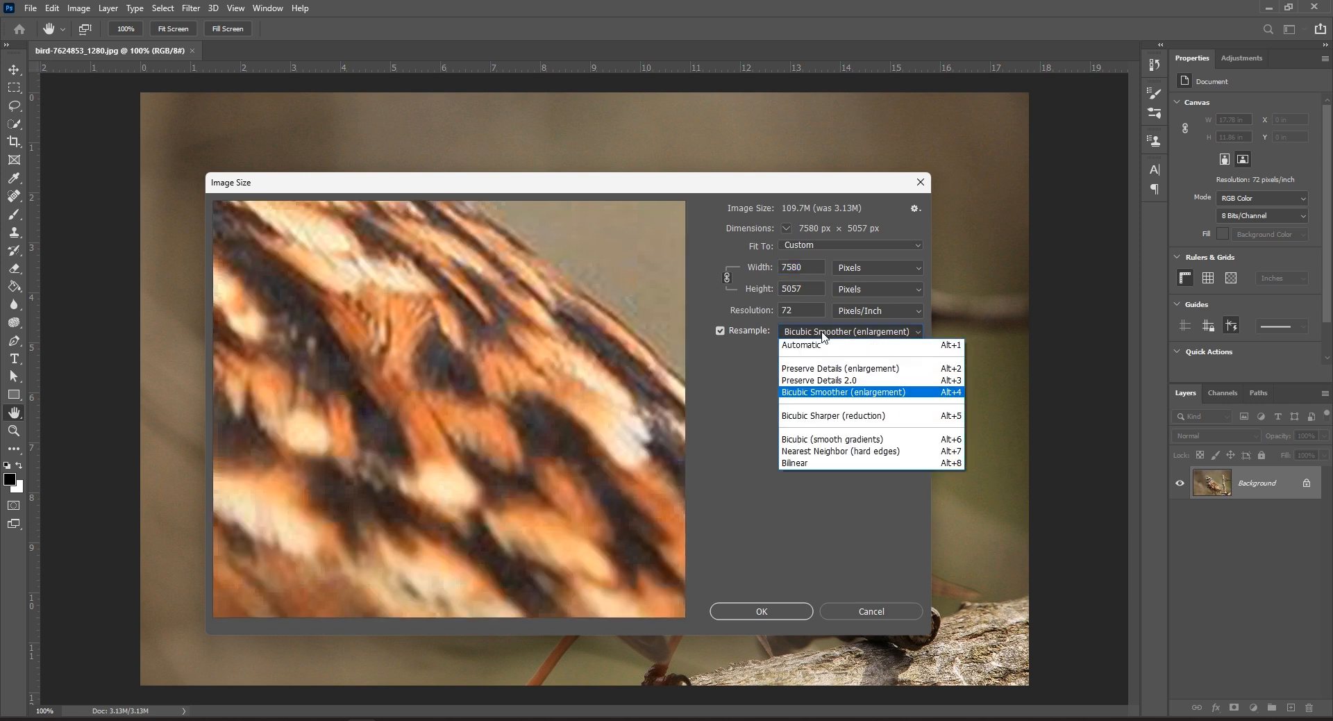
click(846, 415)
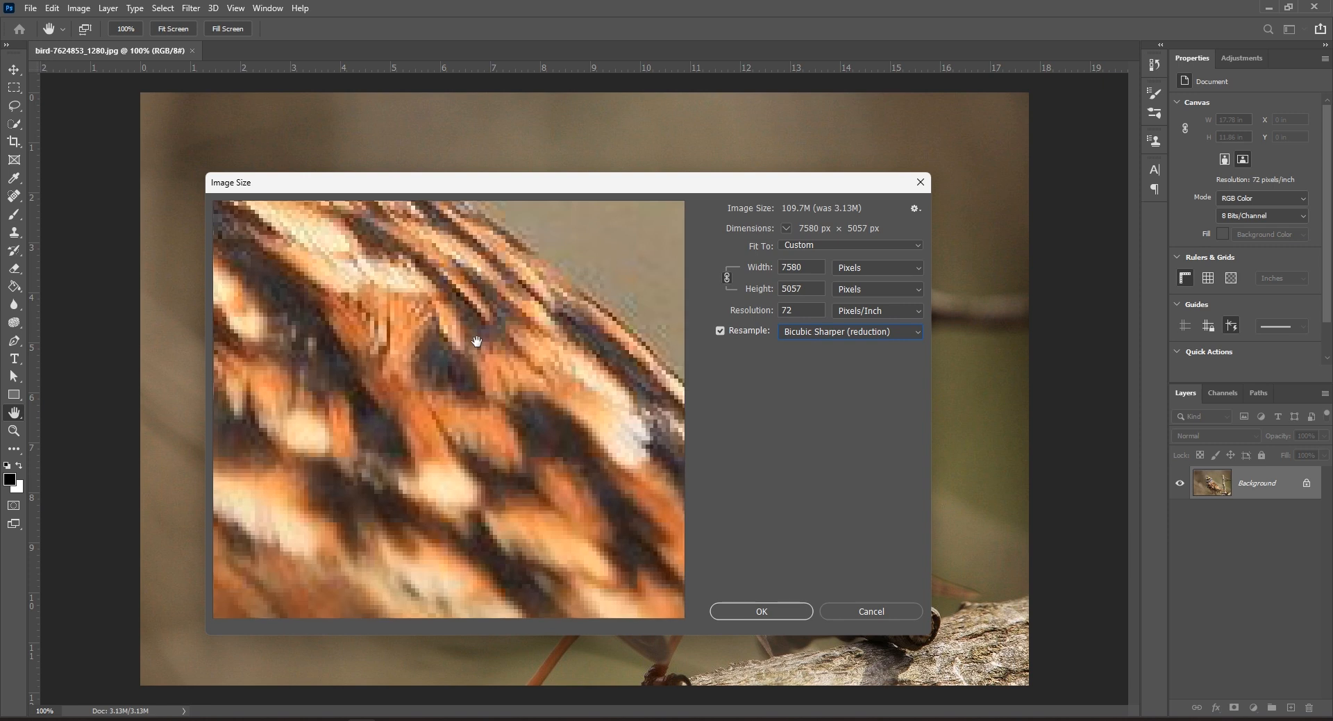
click(816, 333)
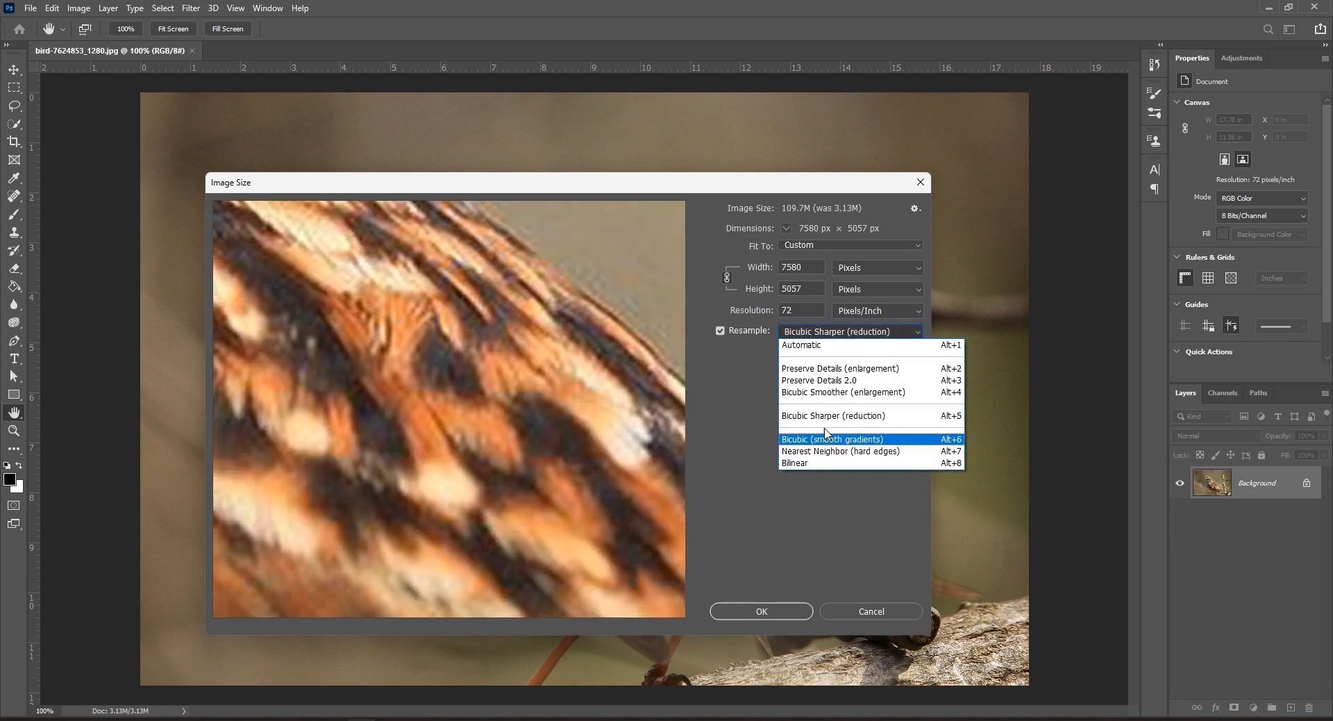
click(834, 393)
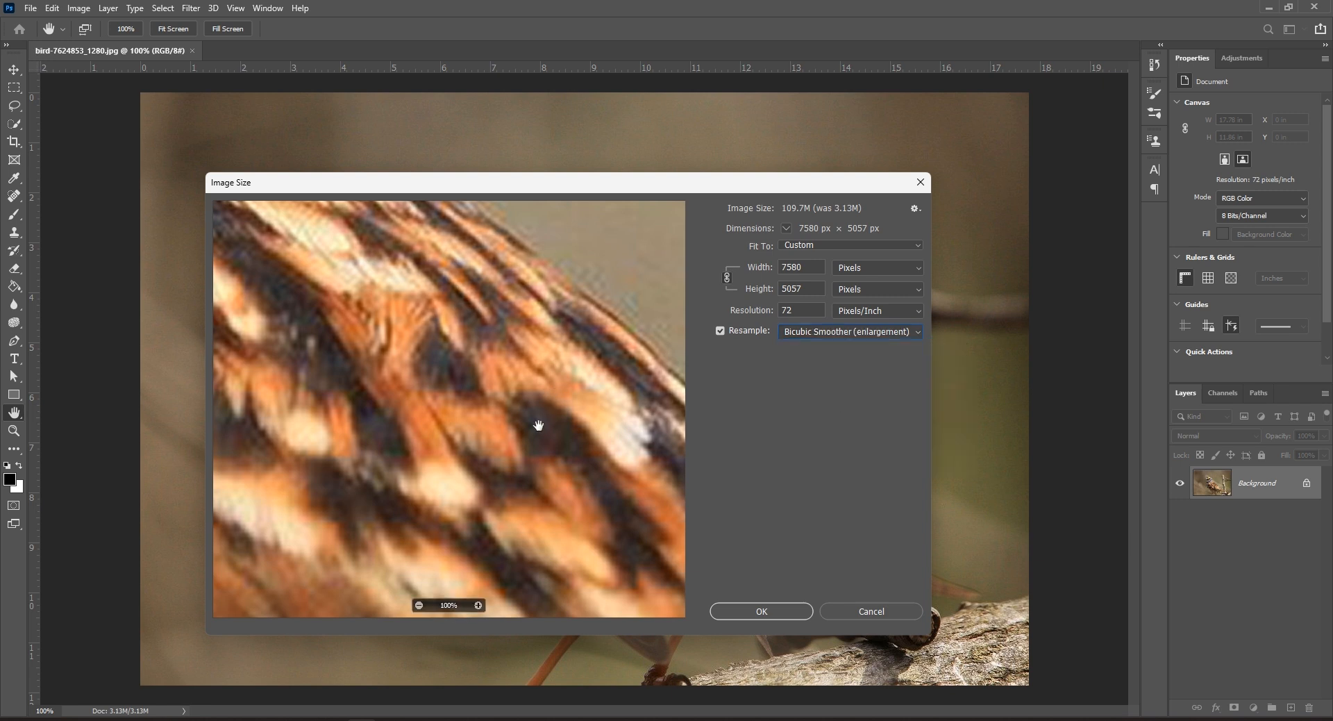
click(478, 604)
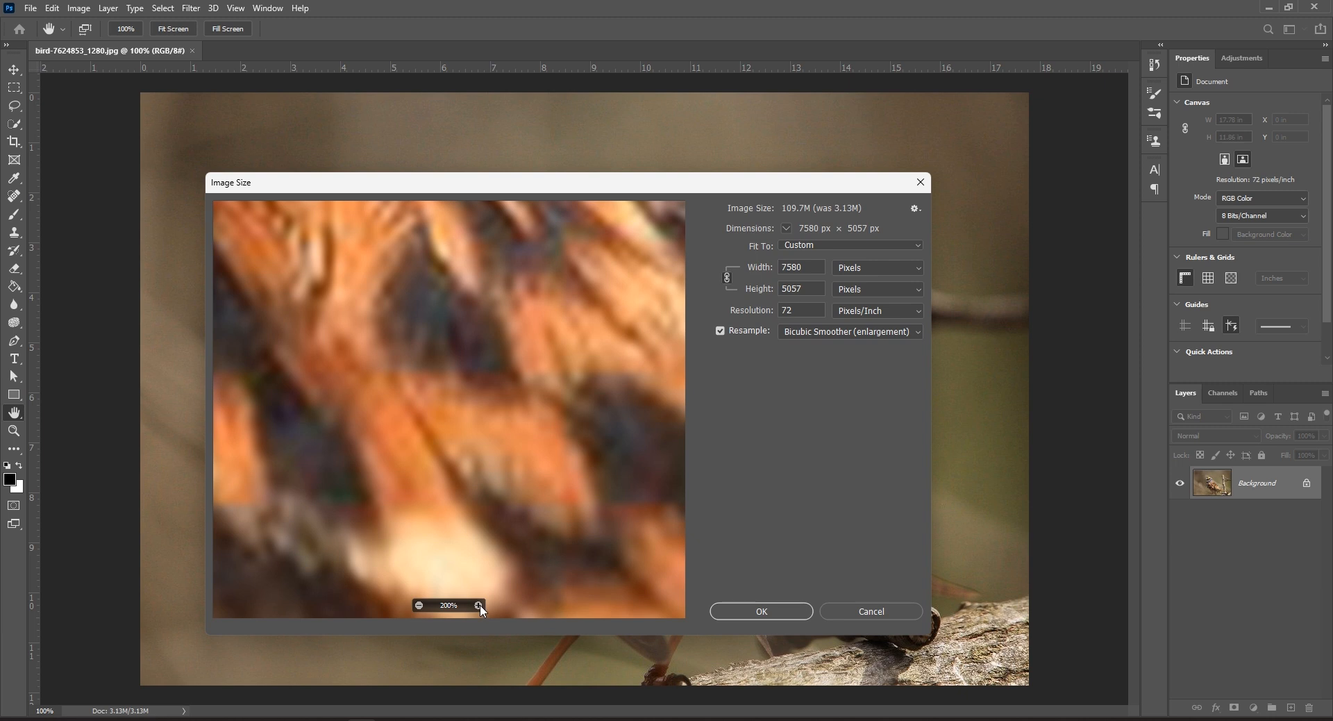
Step: Zoom further into the Image Size preview and set the image width to 4580 pixels
click(479, 605)
click(478, 605)
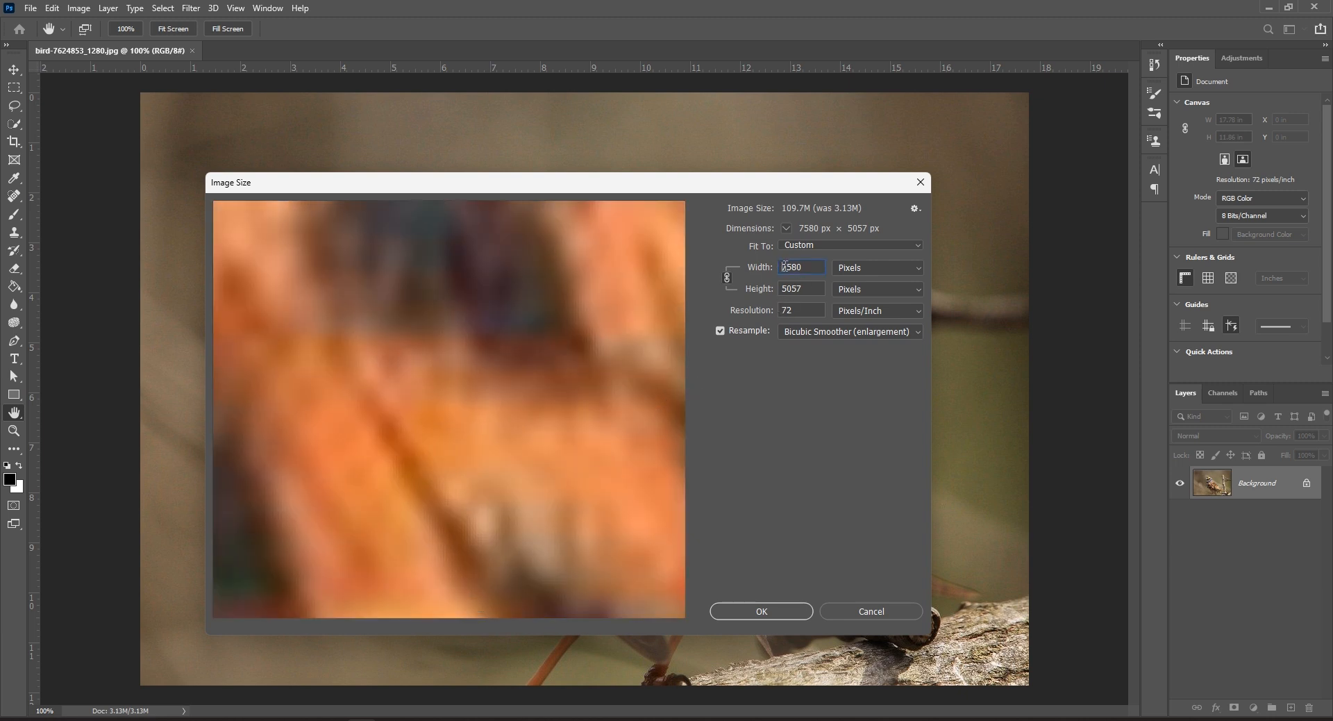
text(5)
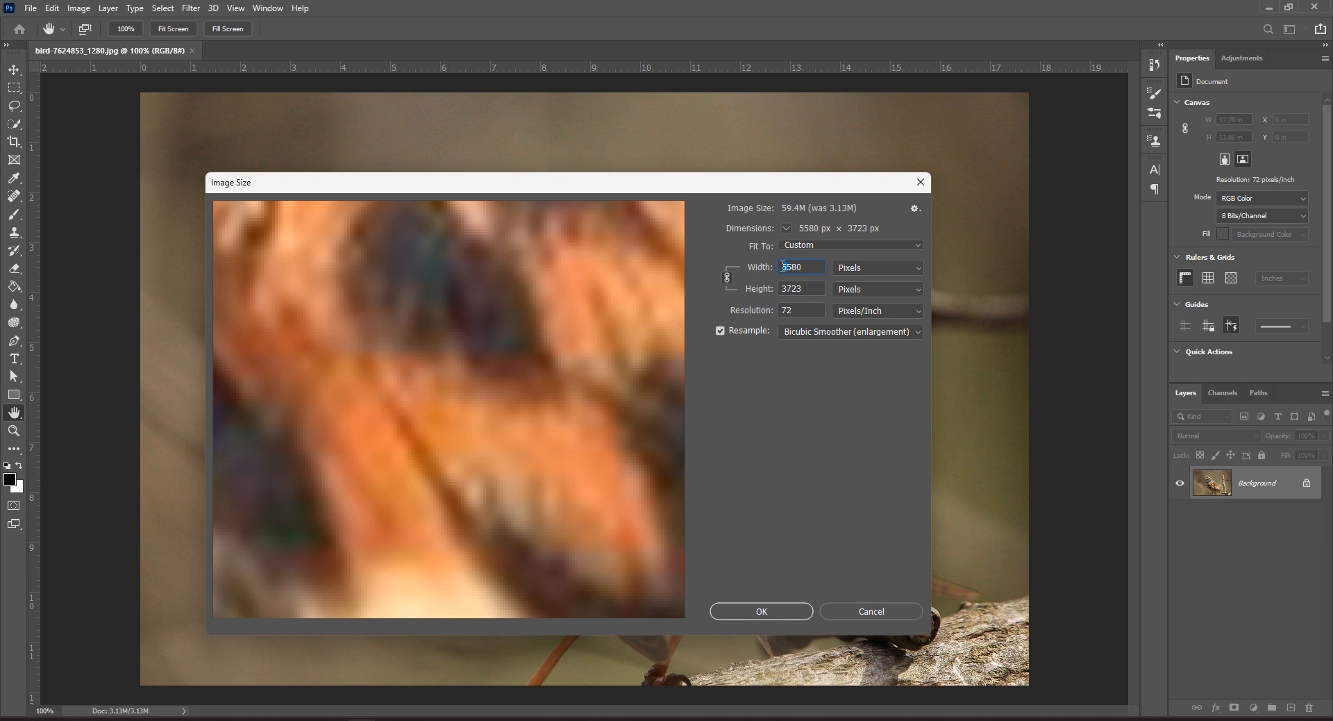
key(BackSpace)
text(4)
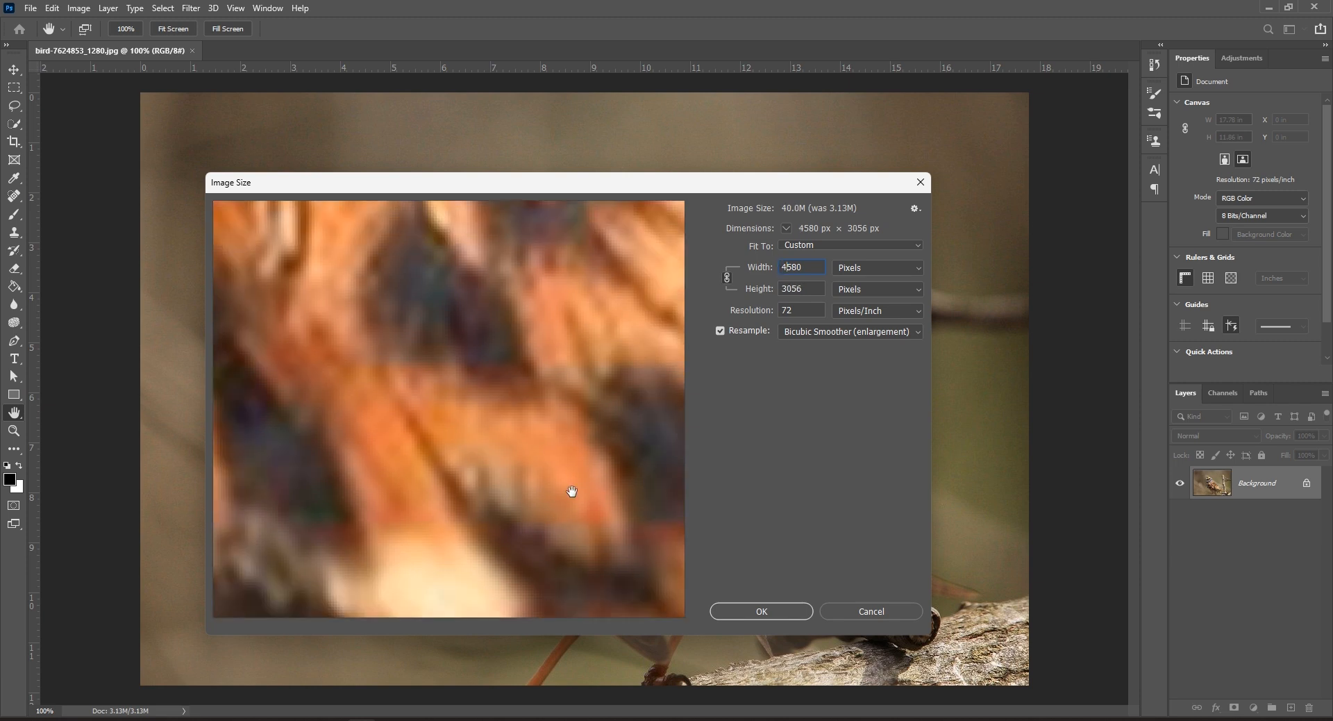
Step: Compare Bicubic Sharper (reduction) with Preserve Details (enlargement) in the preview, ending on Bicubic Sharper
click(849, 333)
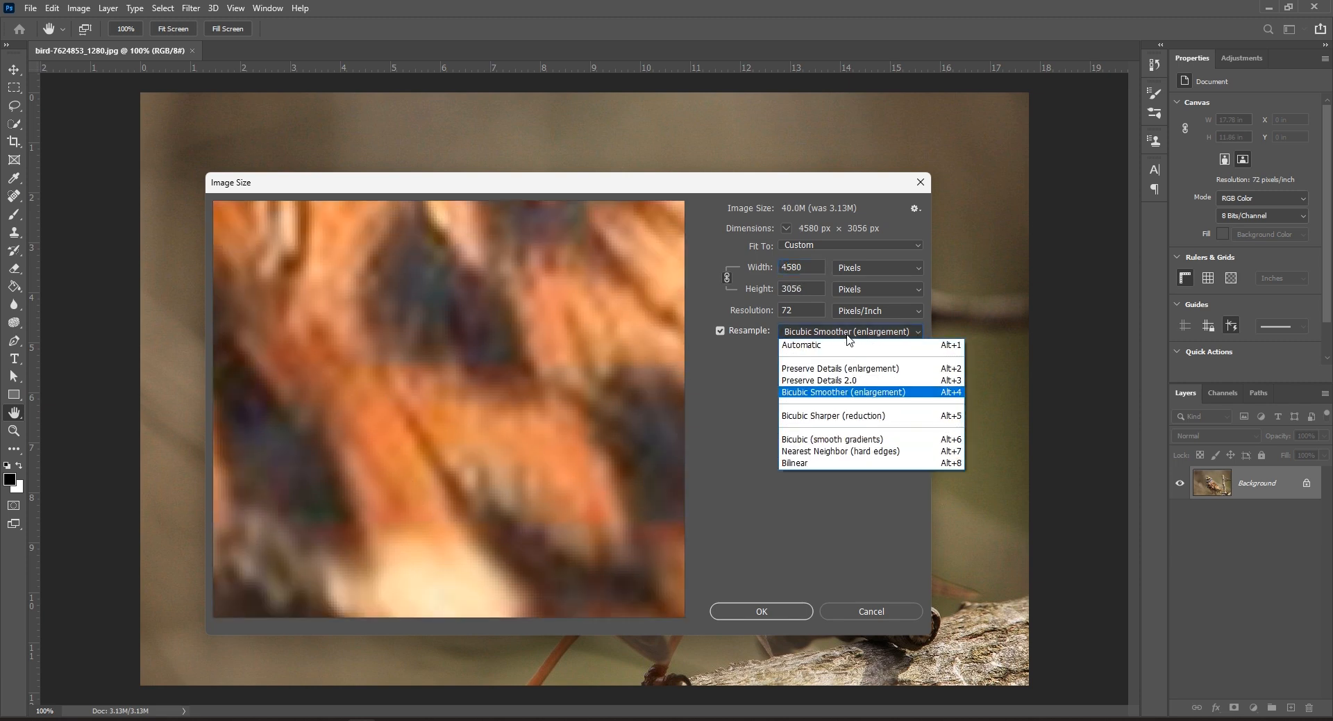
click(846, 415)
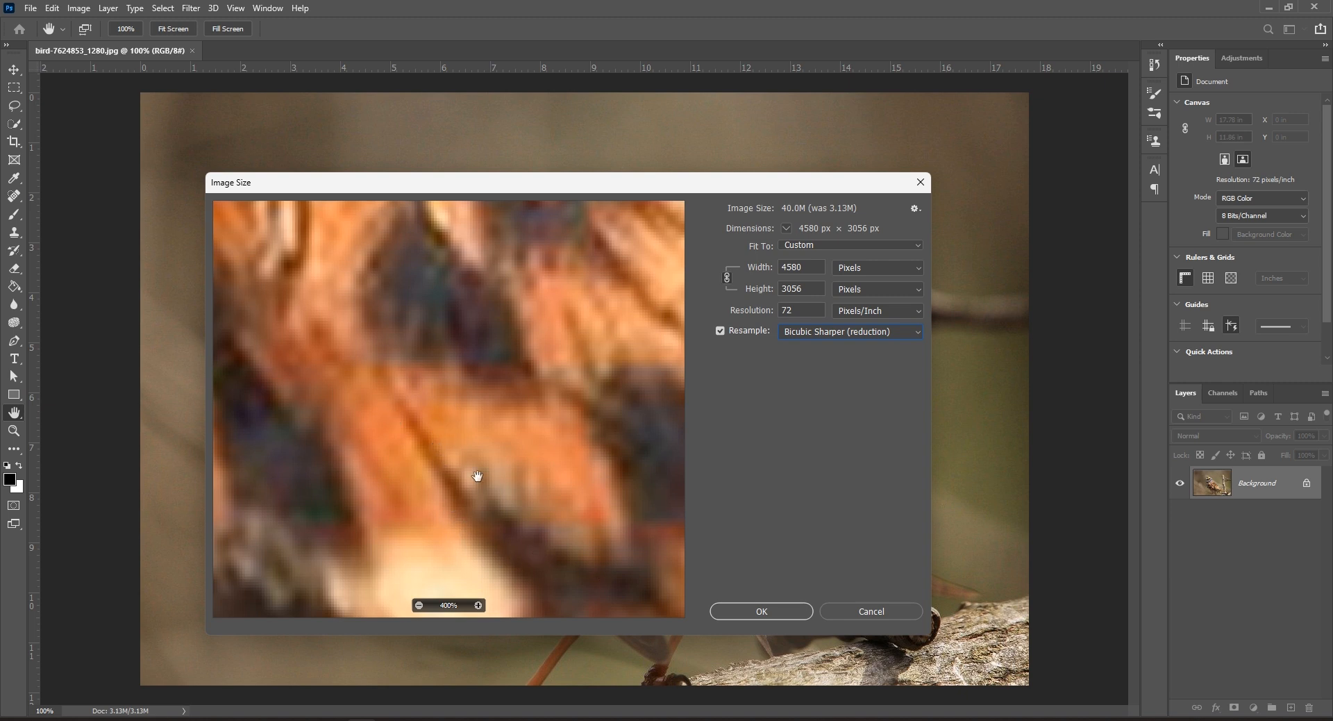
click(859, 334)
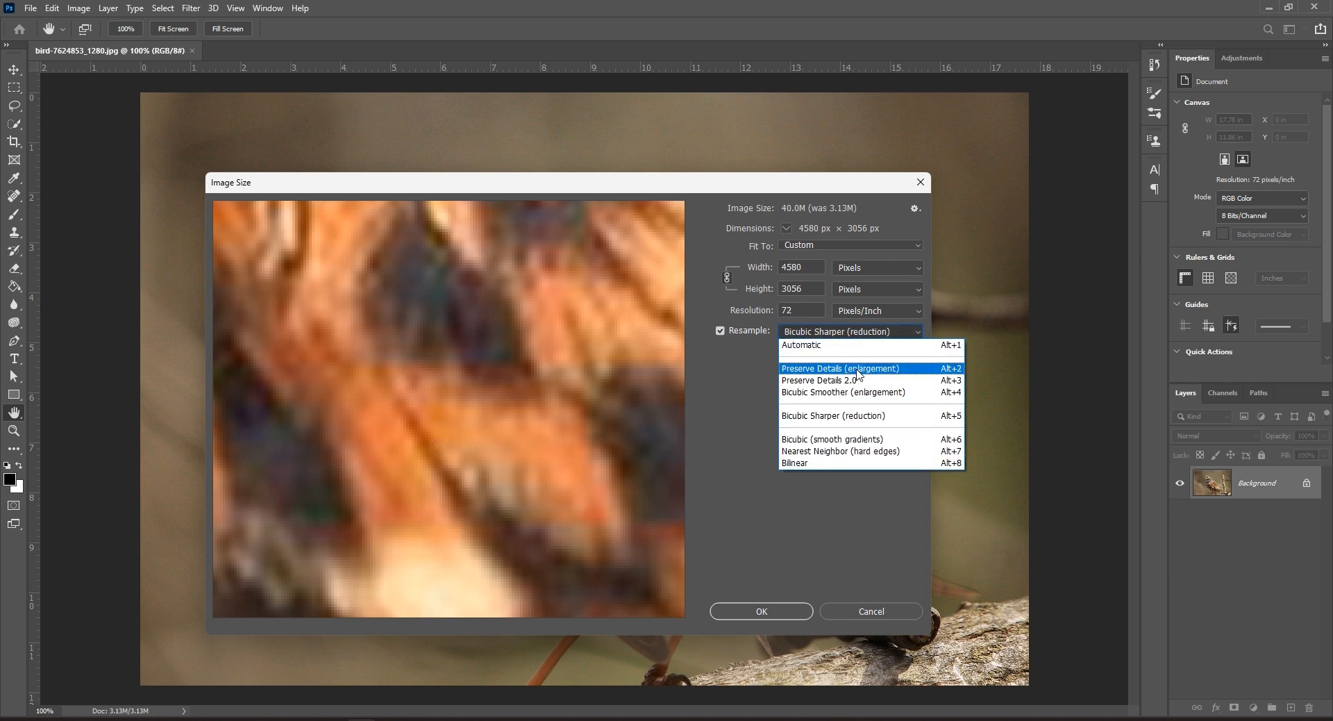
click(865, 368)
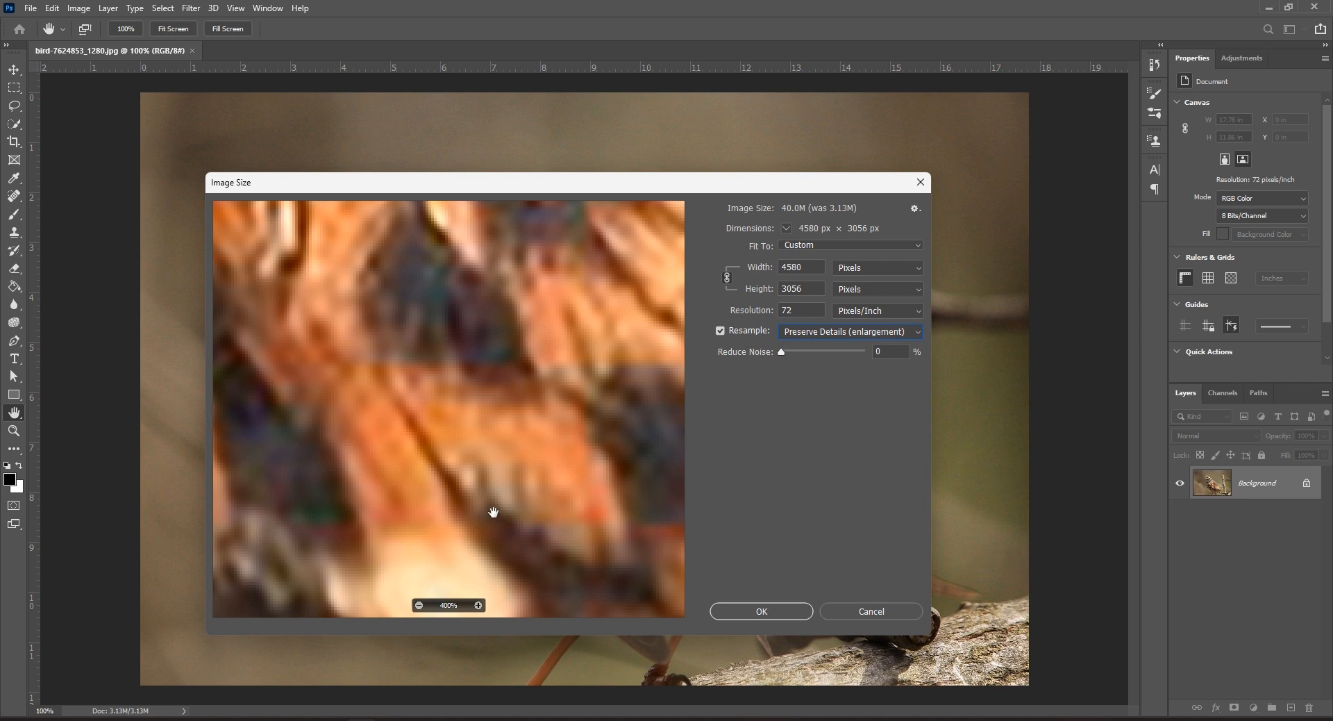
click(876, 337)
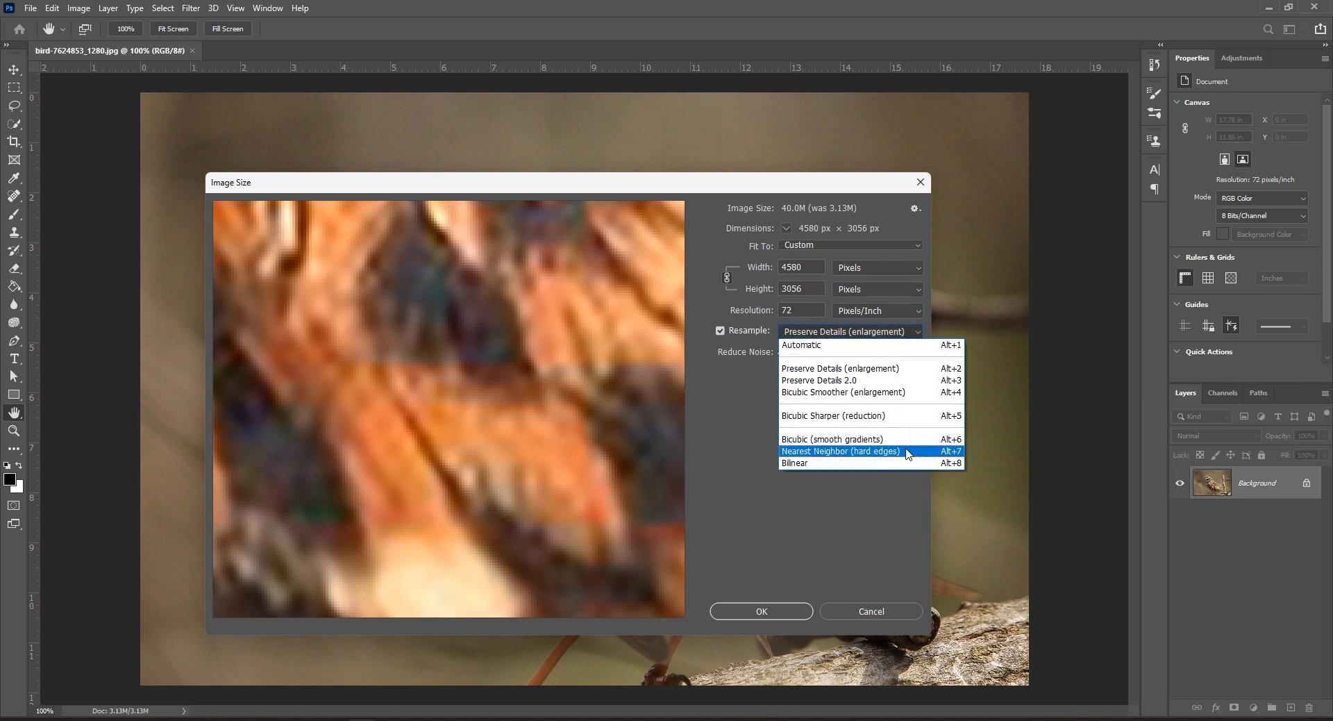
click(891, 417)
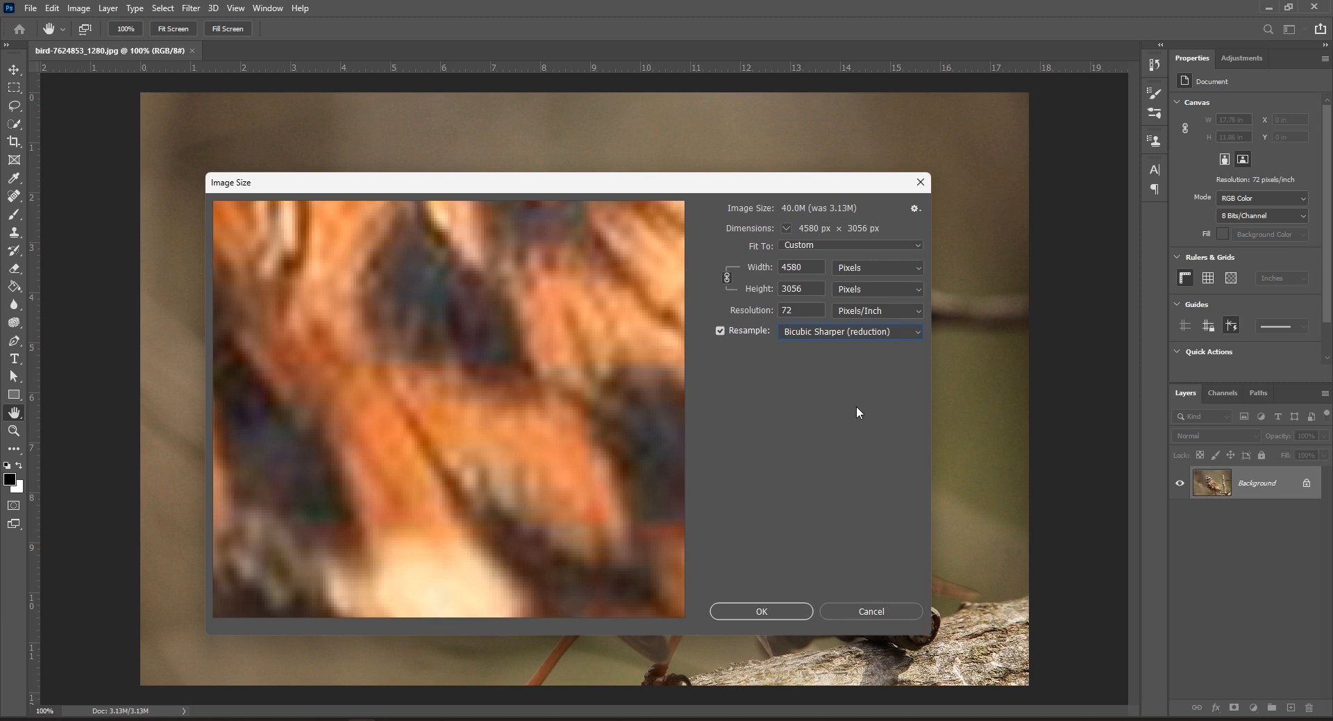
Step: Compare Preserve Details 2.0, Preserve Details (enlargement) and Bicubic Smoother (enlargement) in the preview, ending on Preserve Details (enlargement)
click(873, 336)
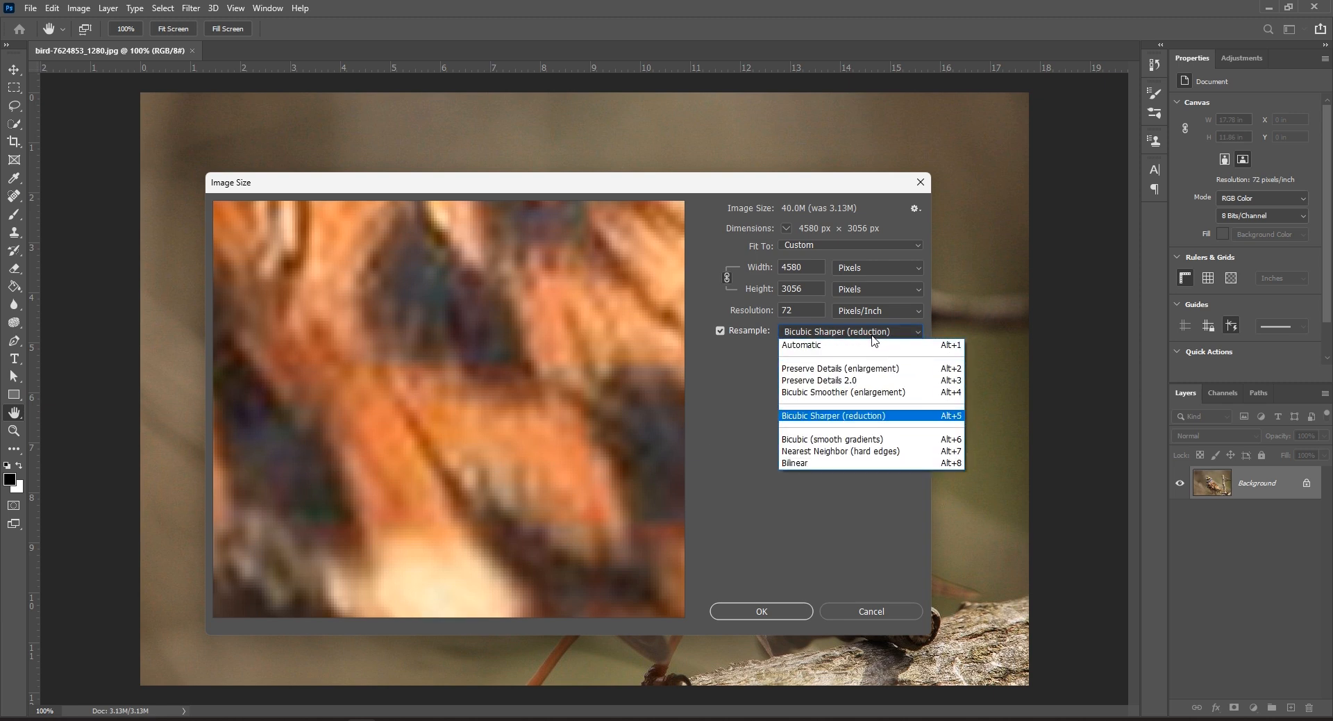
click(865, 383)
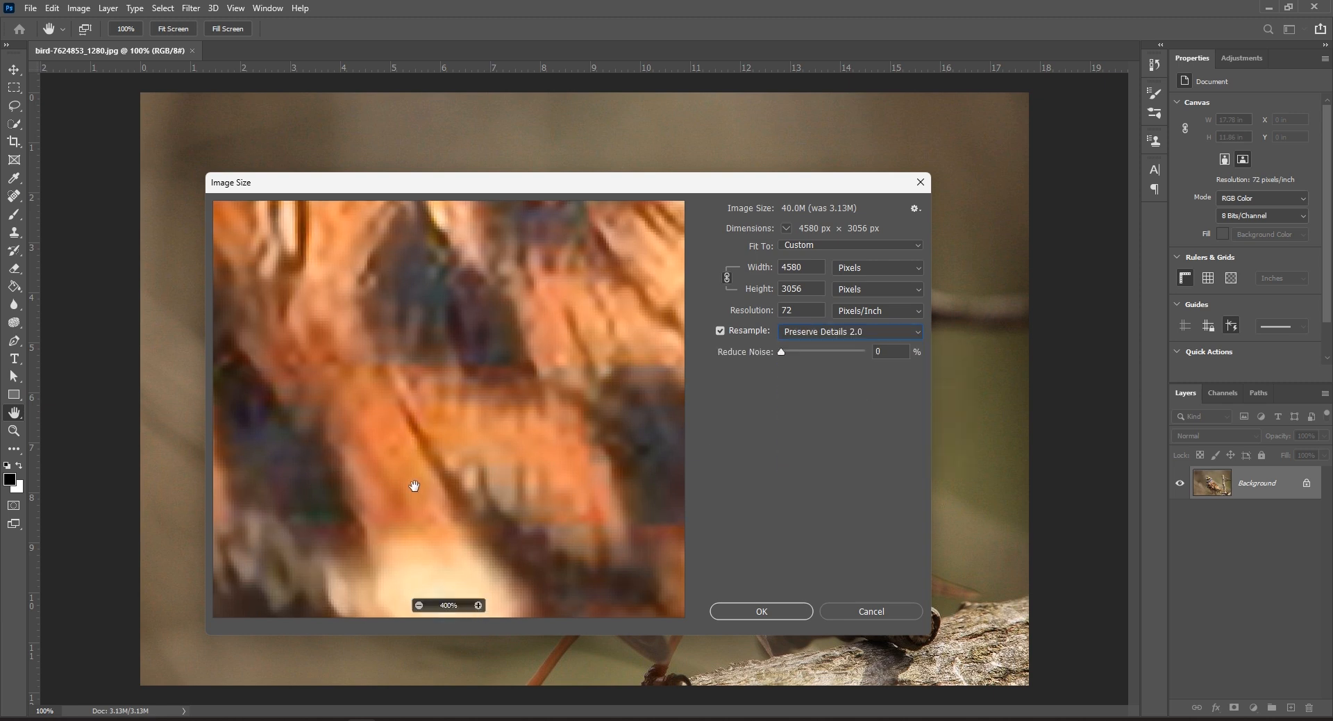
click(885, 335)
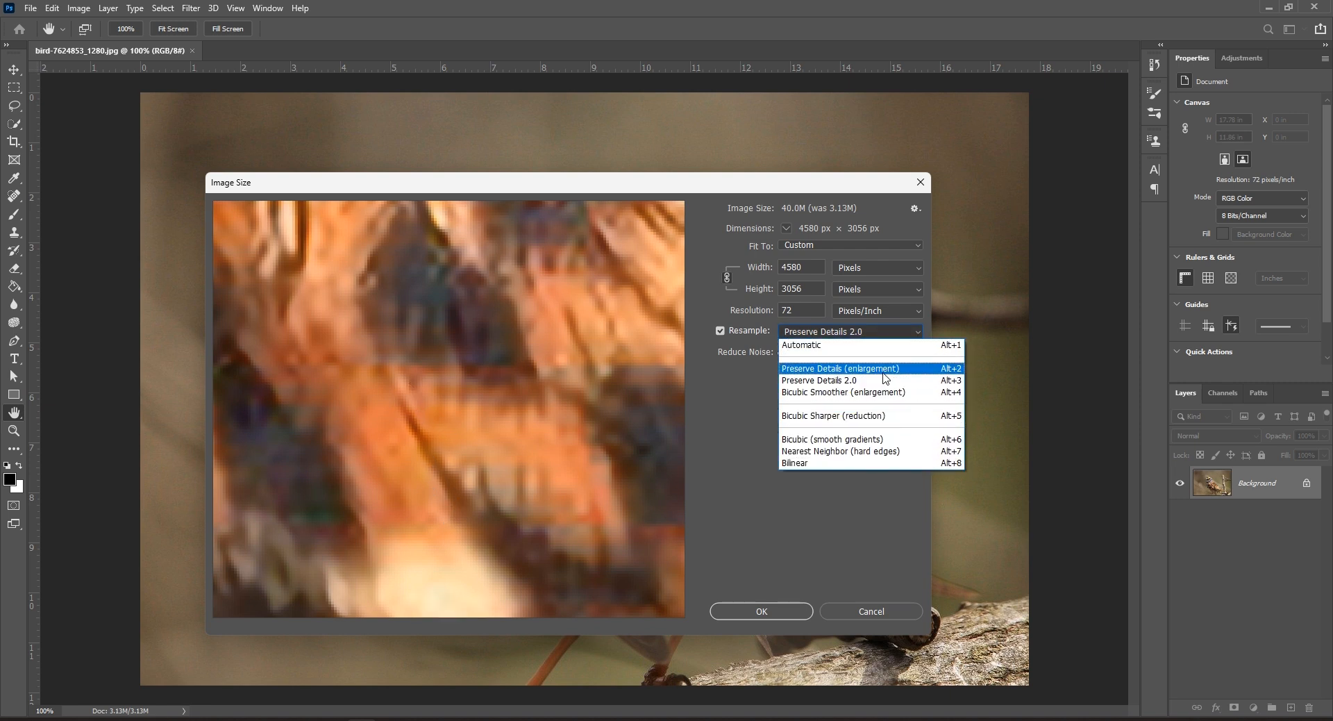
click(882, 369)
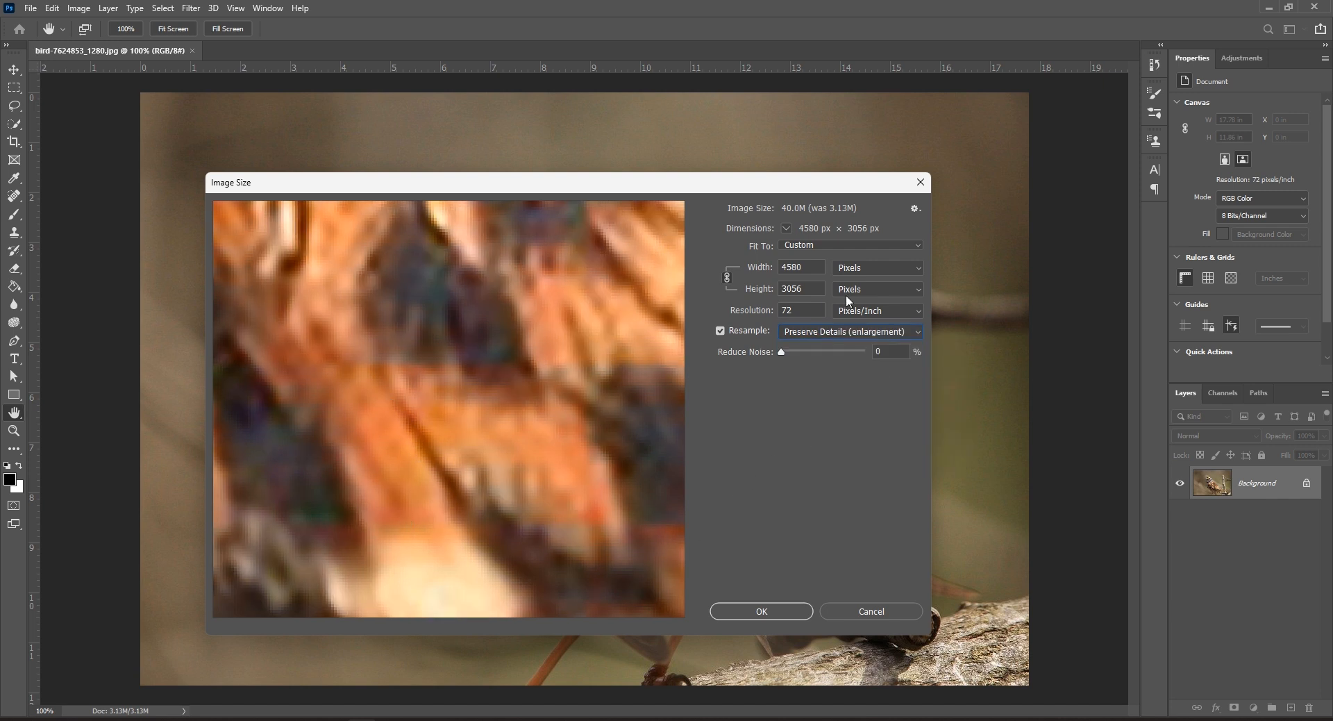
click(847, 332)
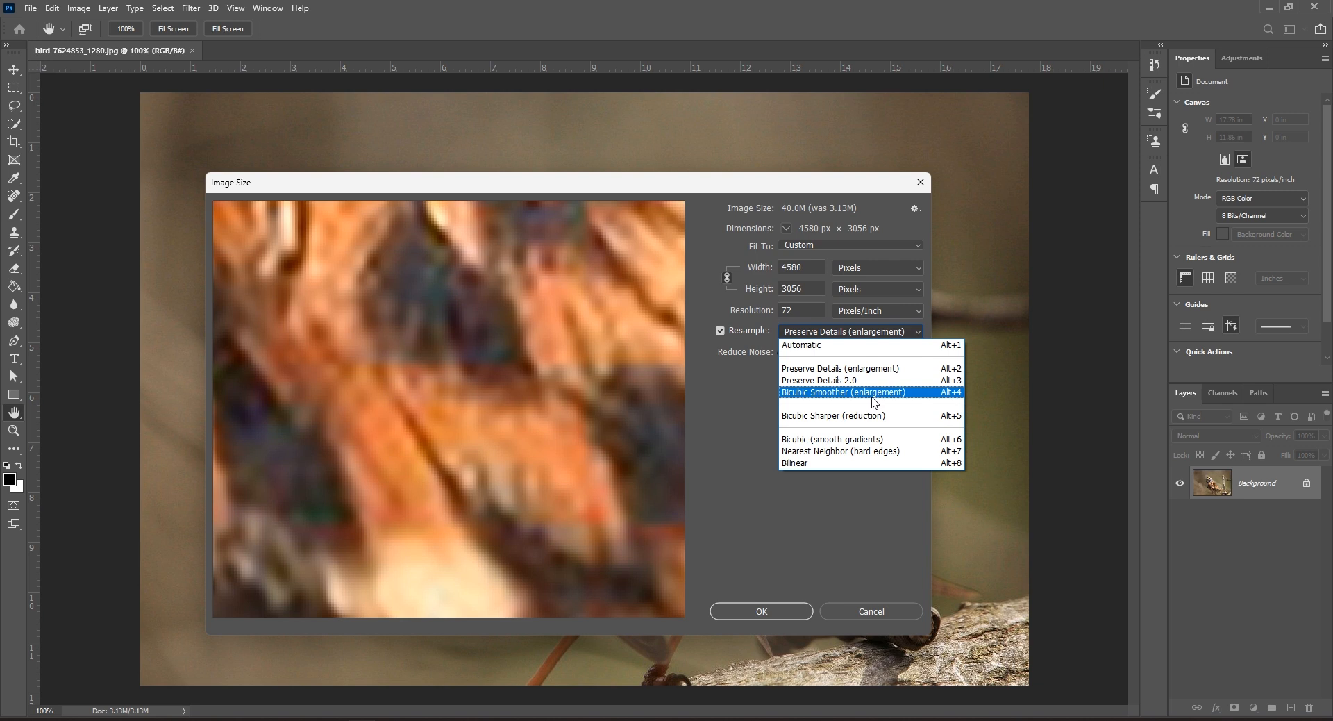
click(873, 393)
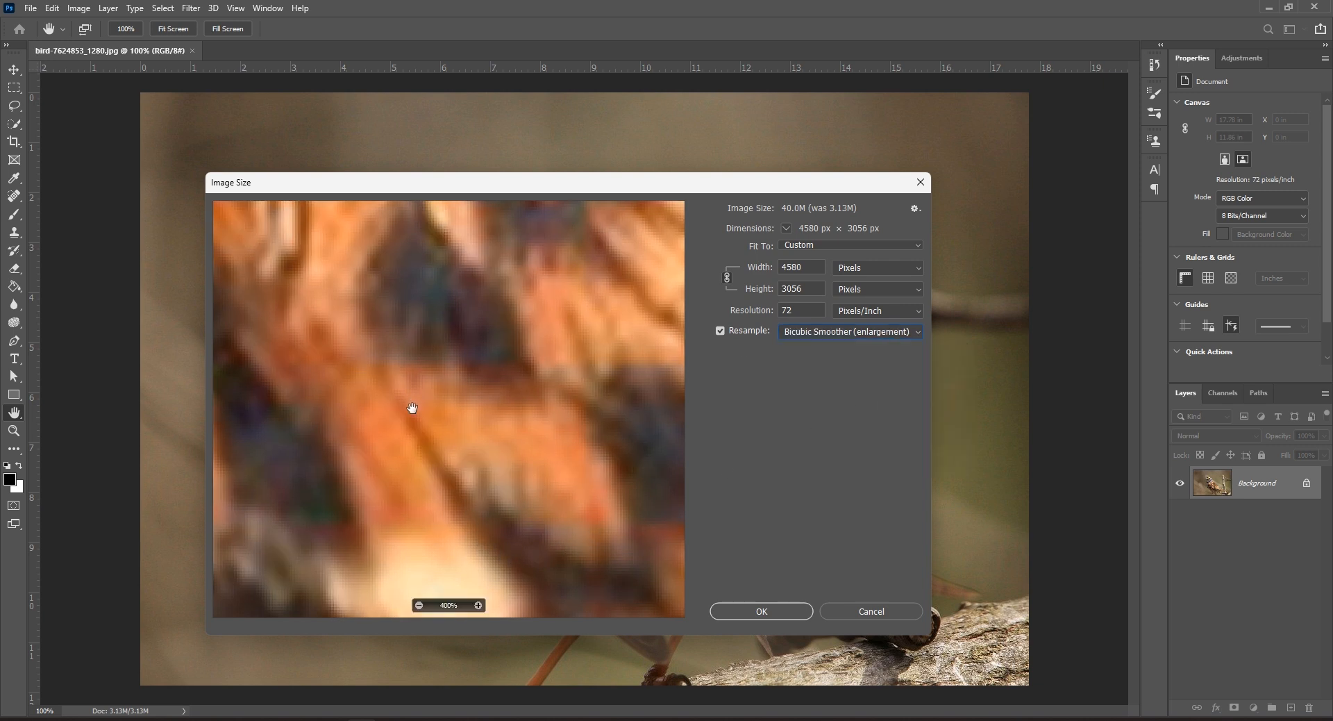
click(846, 326)
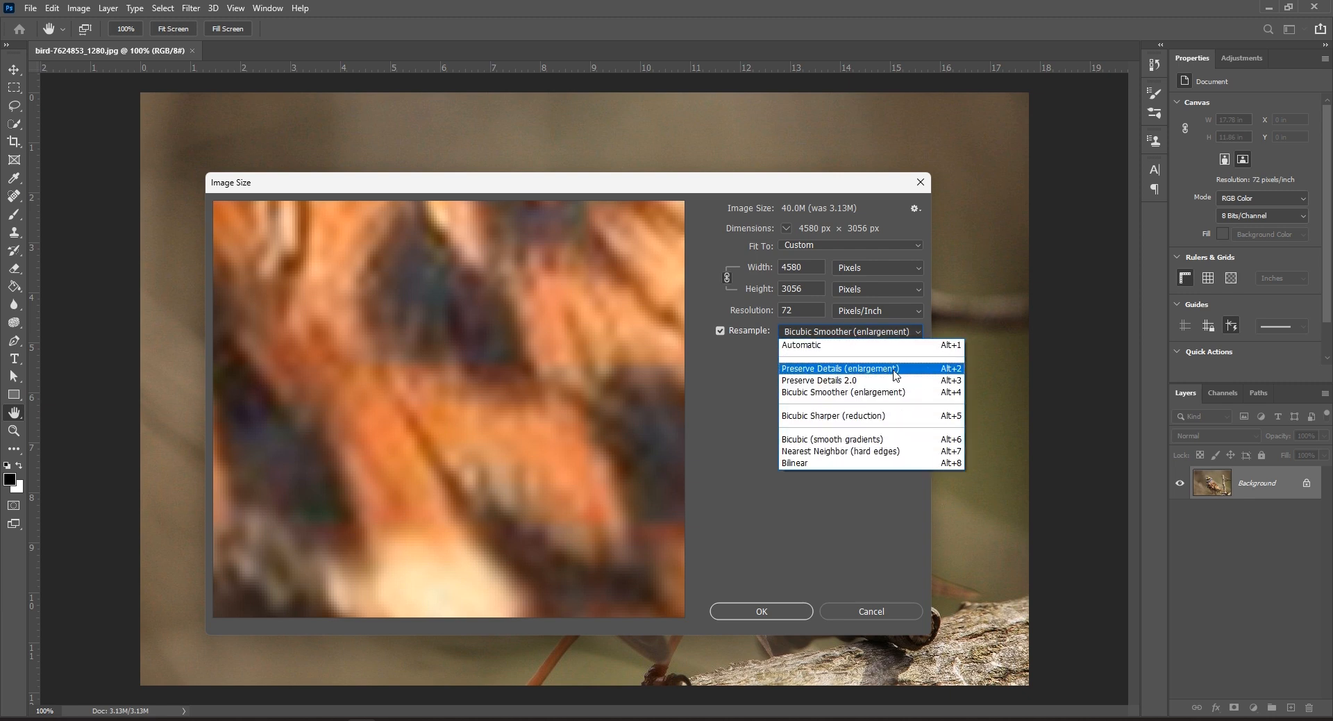
click(894, 375)
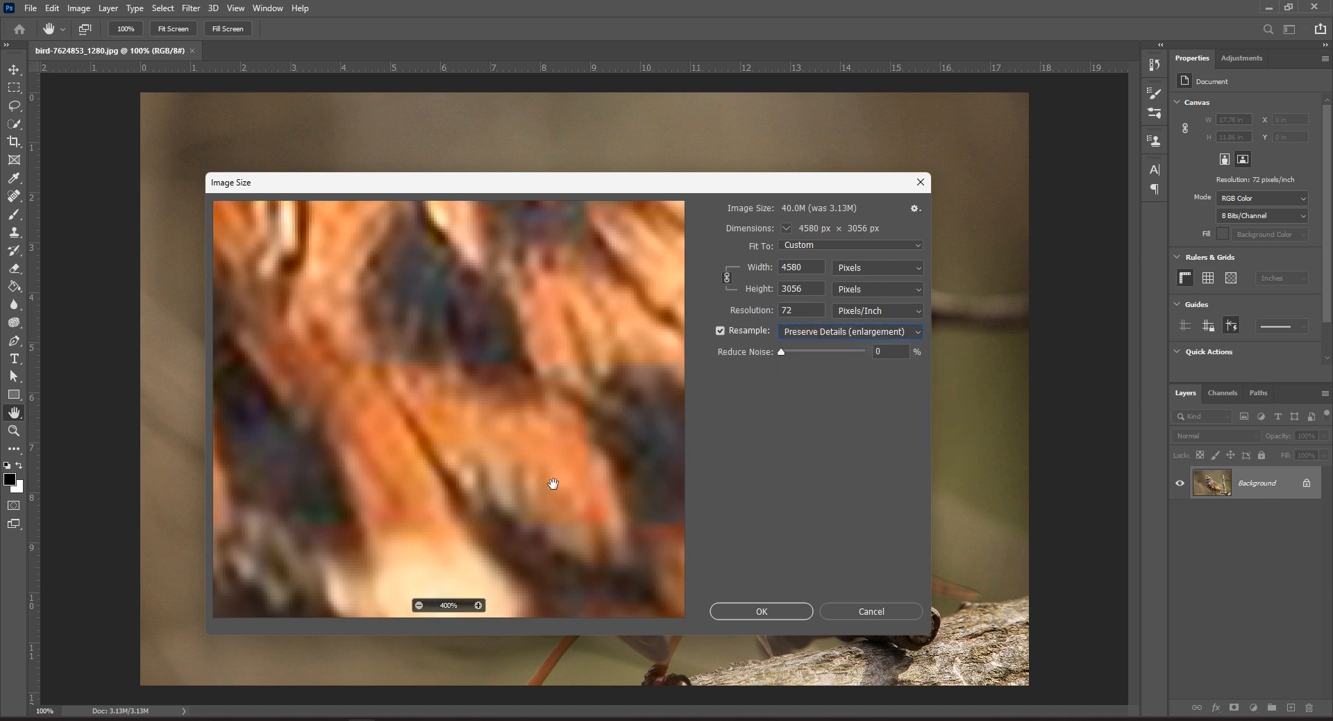
Step: Preview the Nearest Neighbor (hard edges) and Bicubic (smooth gradients) resample methods, and return to Preserve Details (enlargement)
click(887, 334)
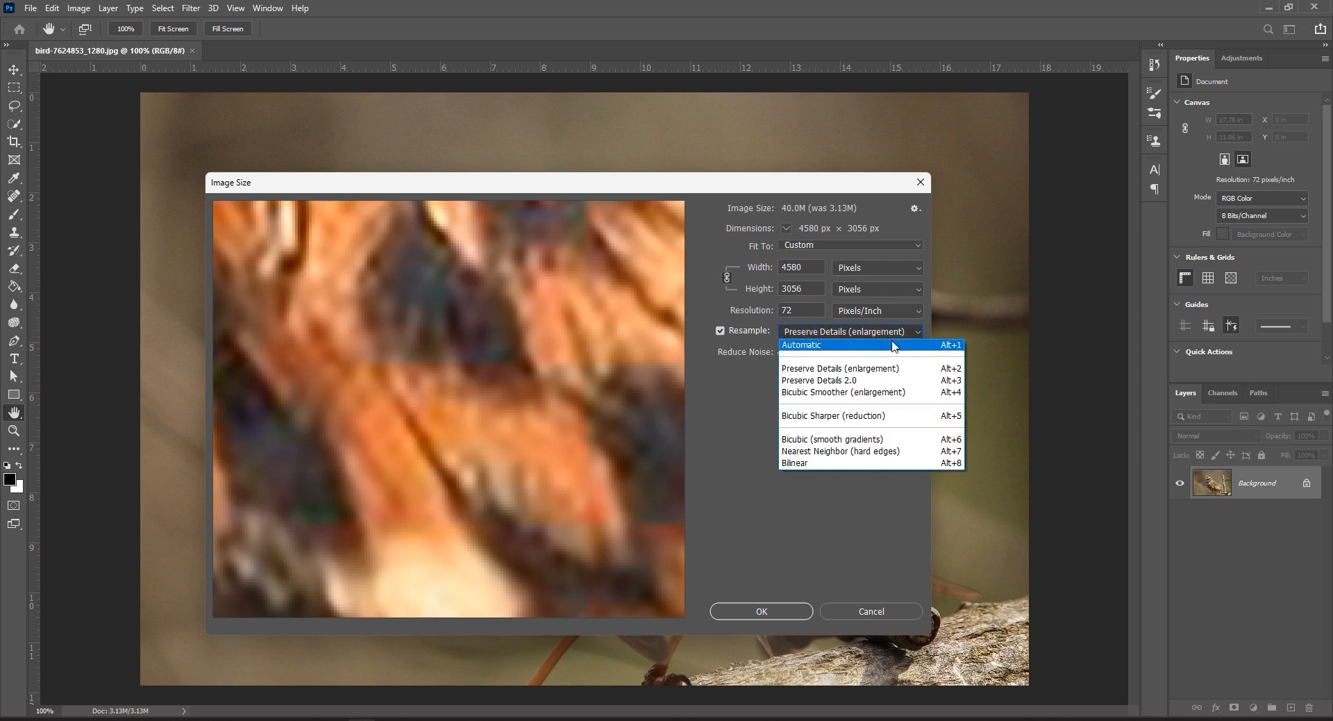
click(882, 453)
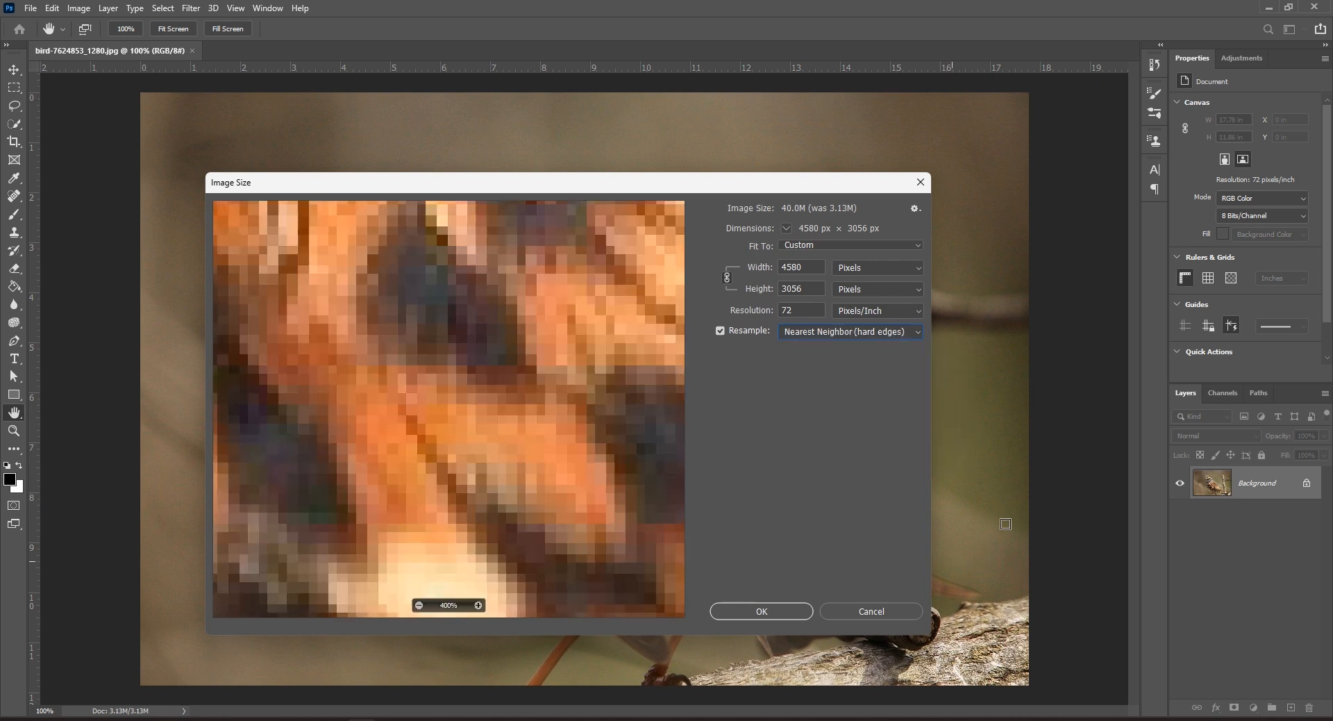
click(896, 334)
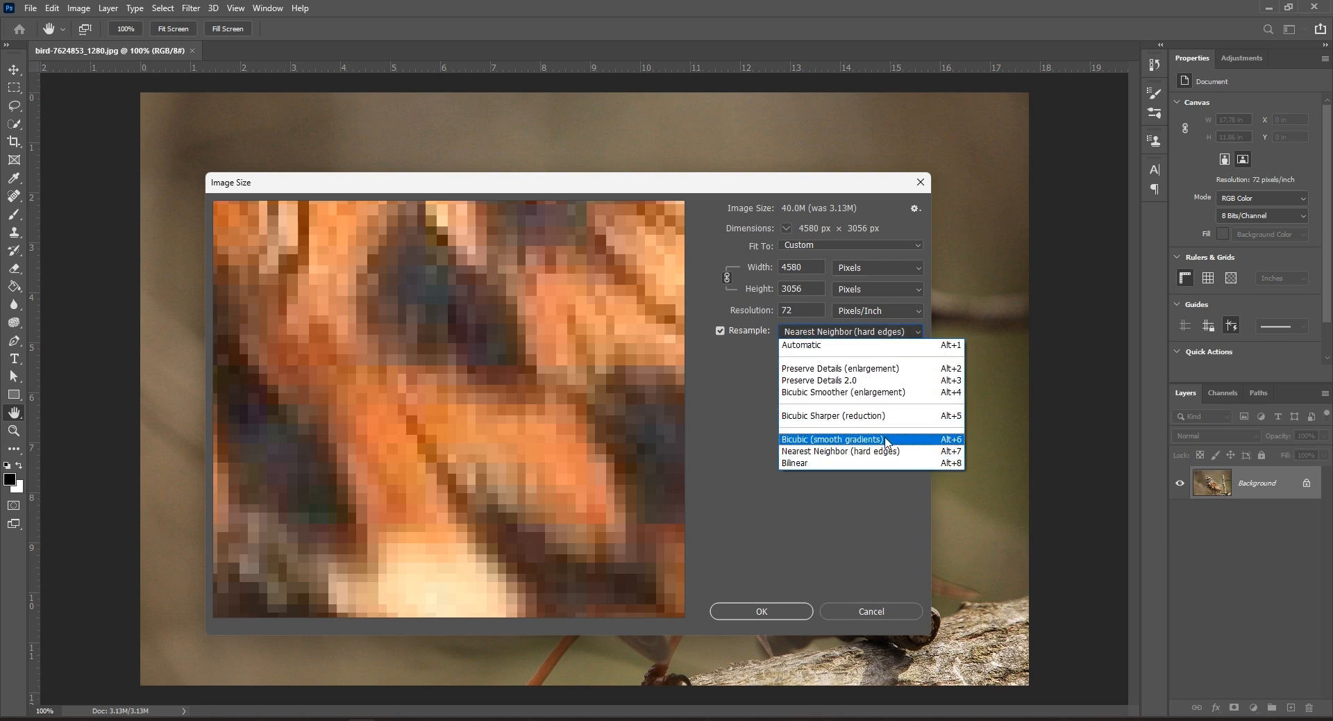
click(886, 440)
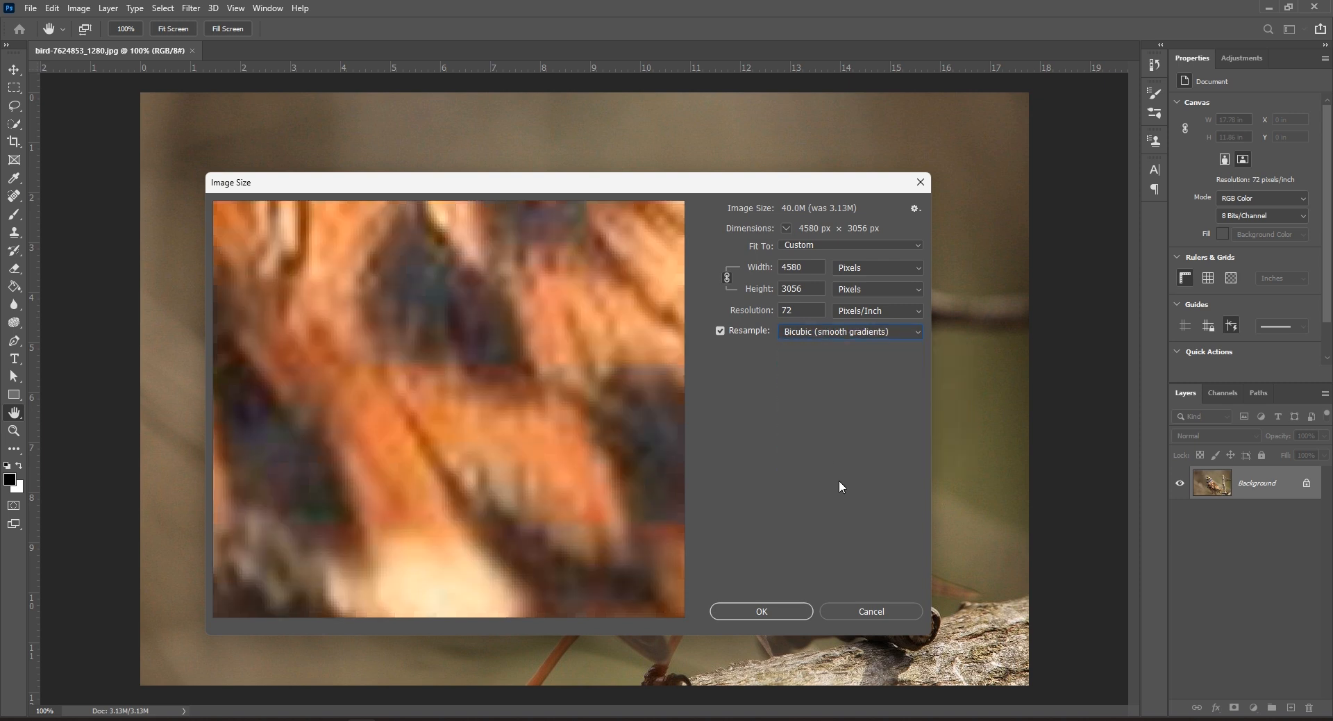
click(809, 332)
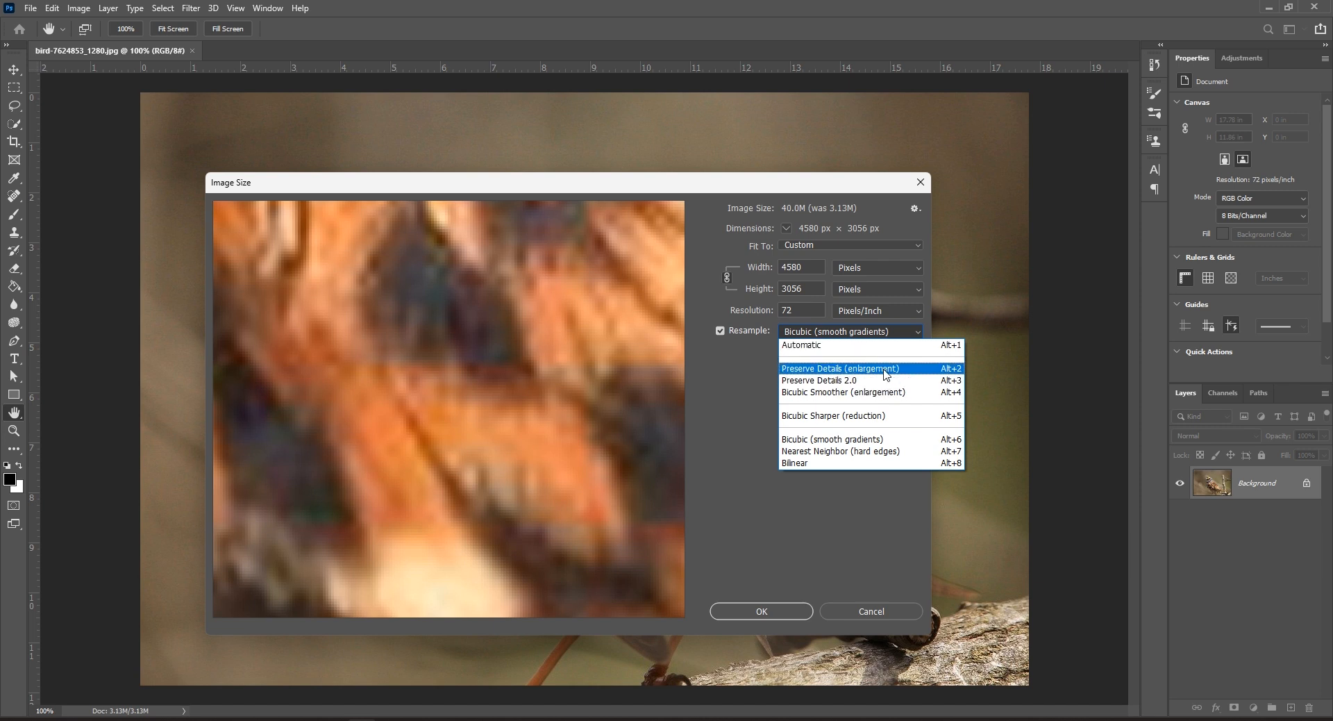
click(884, 370)
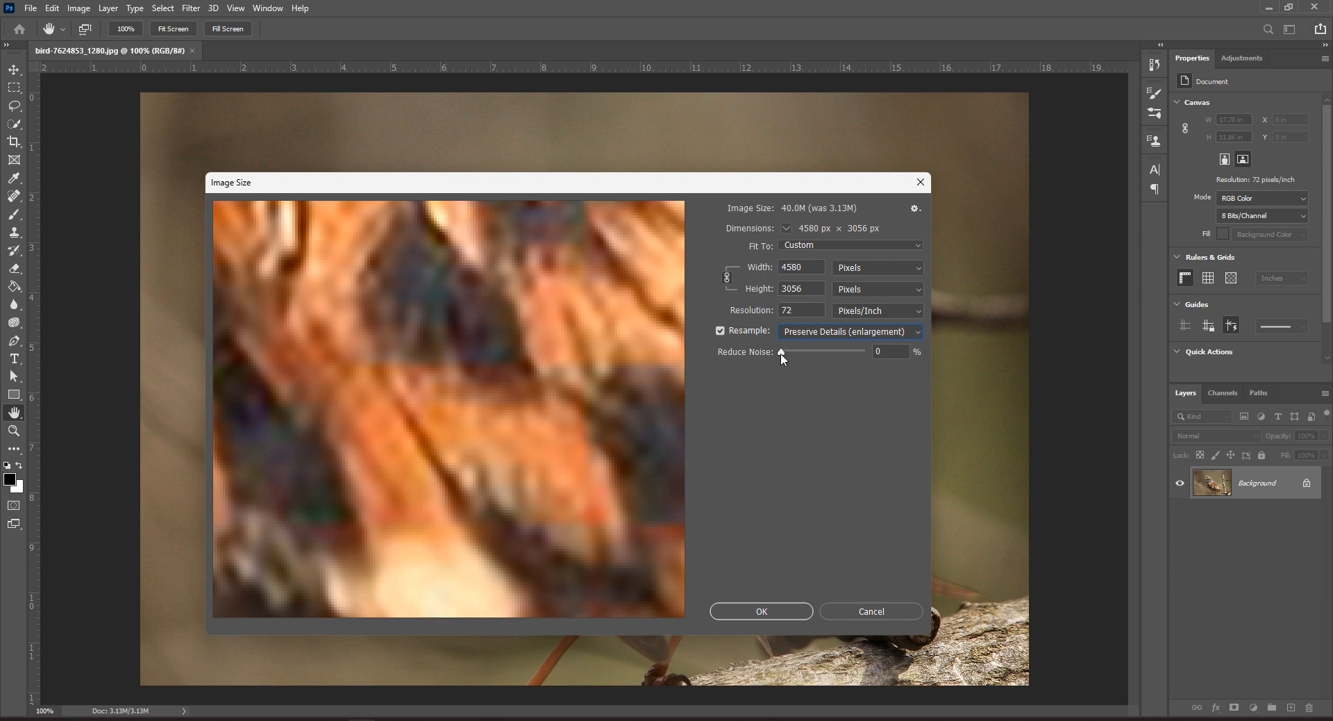
Step: Test Reduce Noise at 100% and back at 0%, zooming the preview in and enlarging the Image Size dialog to inspect the effect
drag(803, 357, 697, 348)
drag(785, 353, 1048, 352)
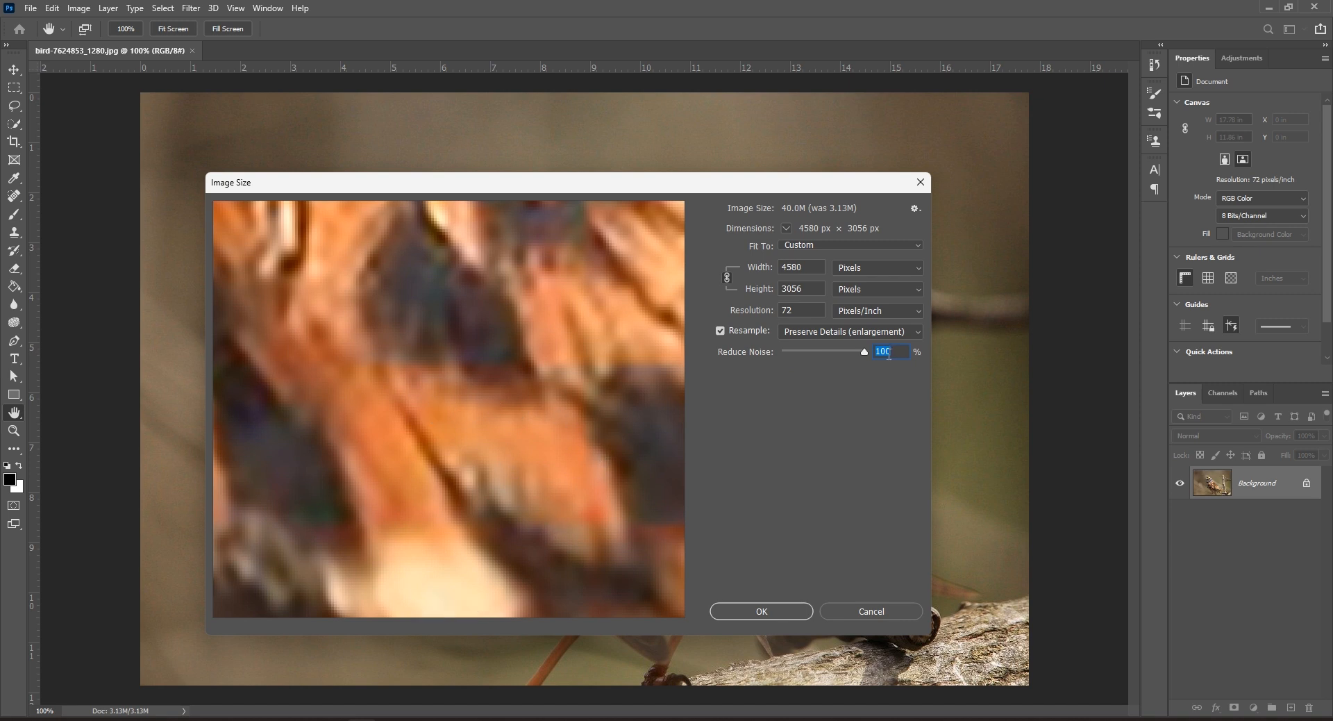
drag(848, 348, 781, 353)
click(479, 605)
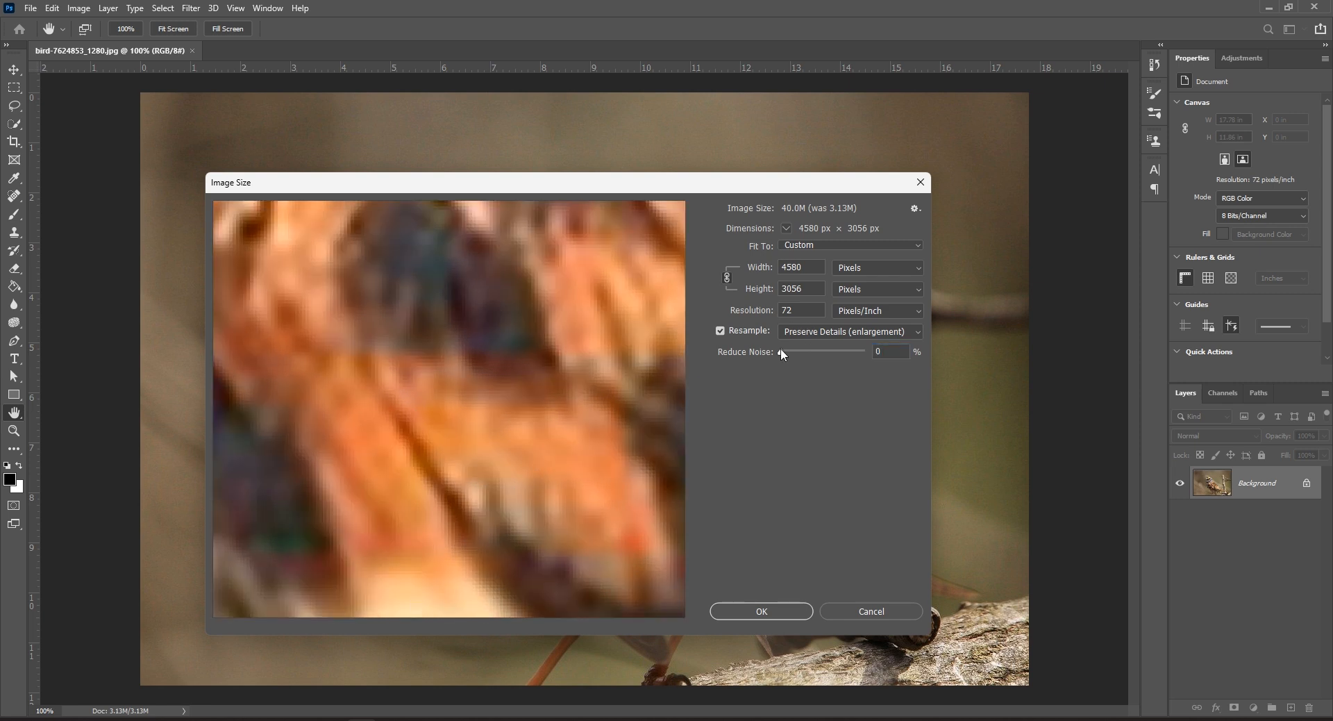
drag(887, 338, 853, 355)
drag(931, 172, 1060, 58)
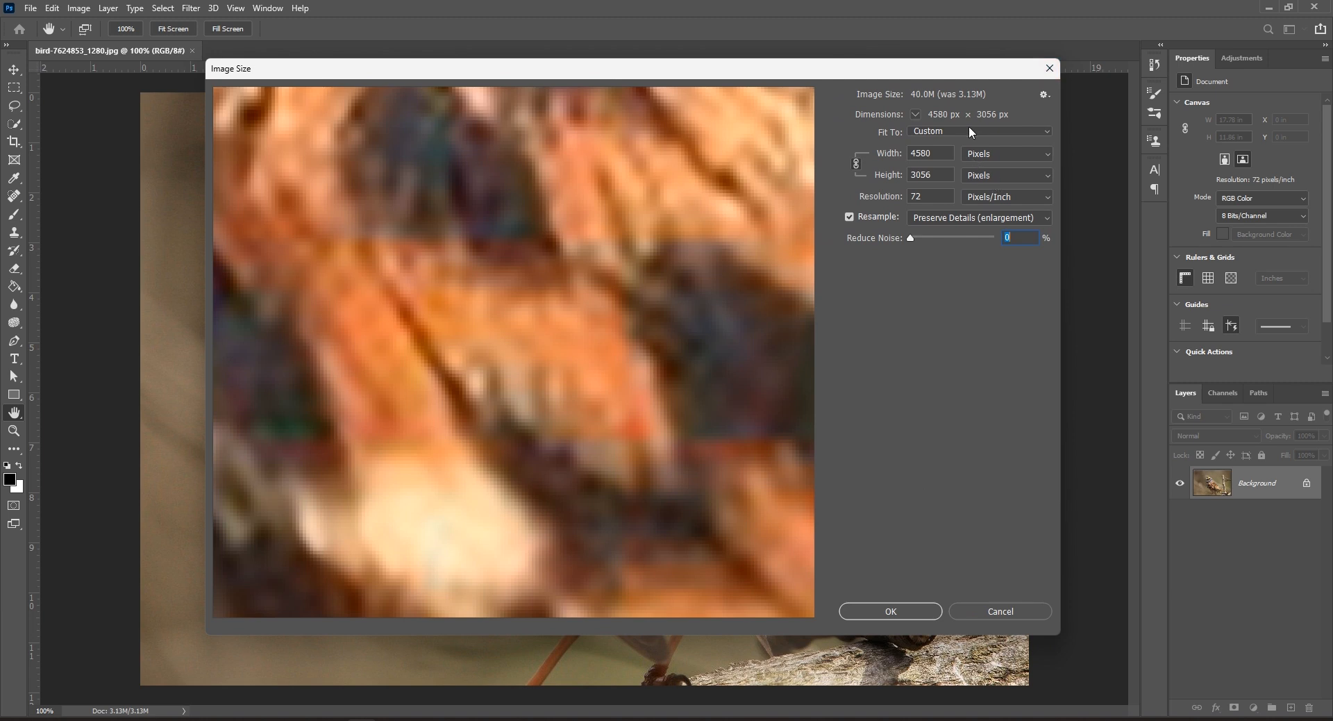
Step: Keep Preserve Details (enlargement) as the resample method and apply the new image size
click(960, 216)
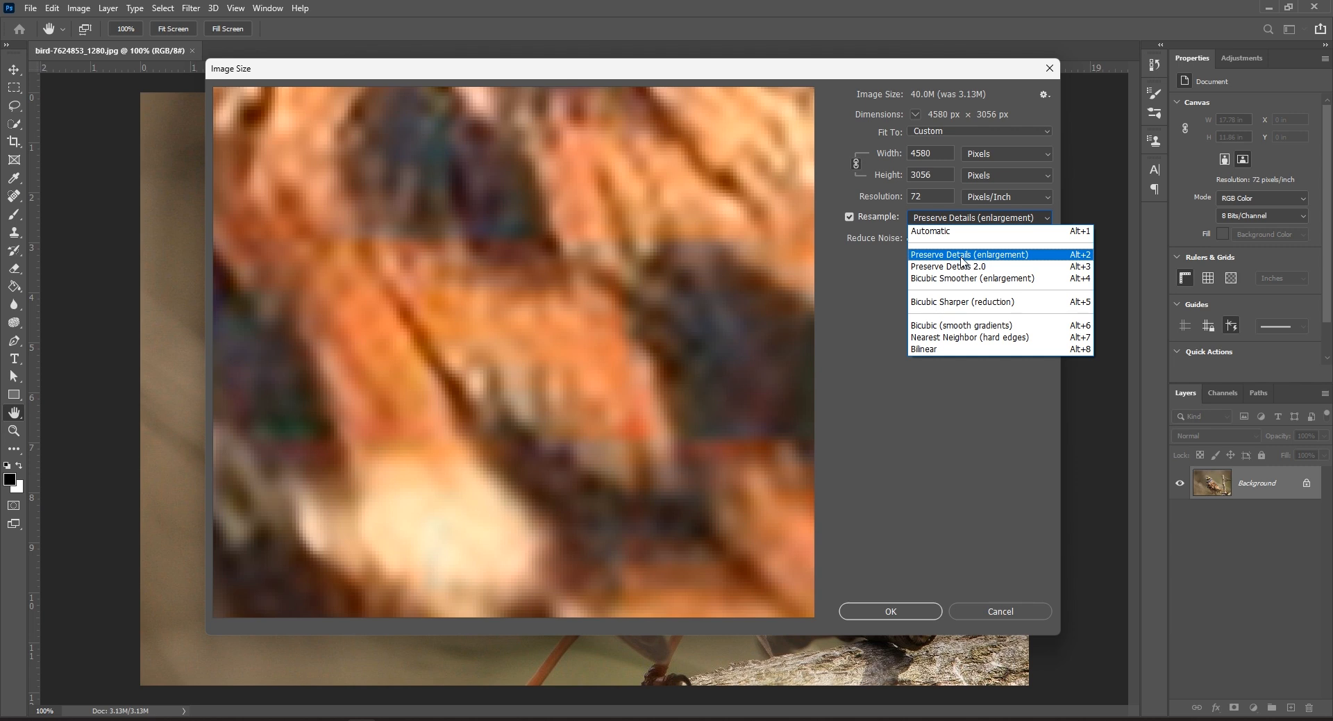
click(963, 256)
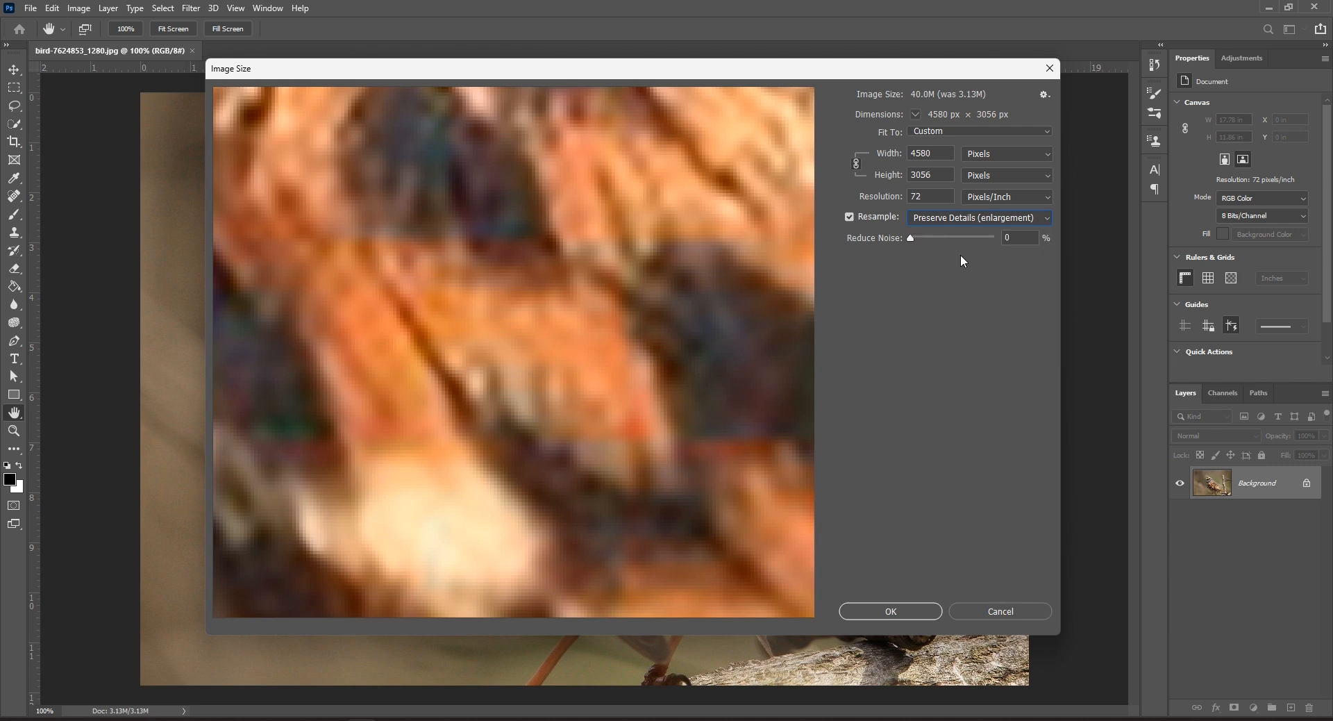
click(891, 610)
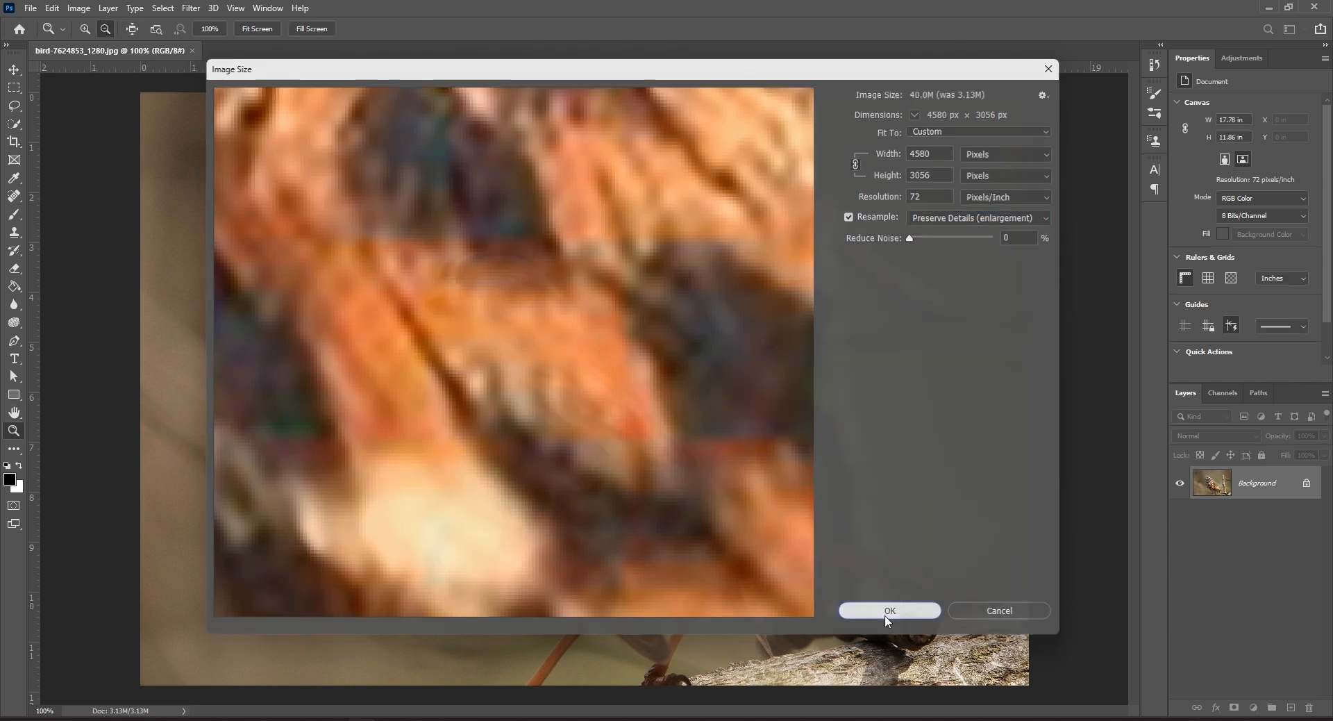
Step: Examine the enlarged bird image at several zoom levels to judge its feather detail and overall quality
key(z)
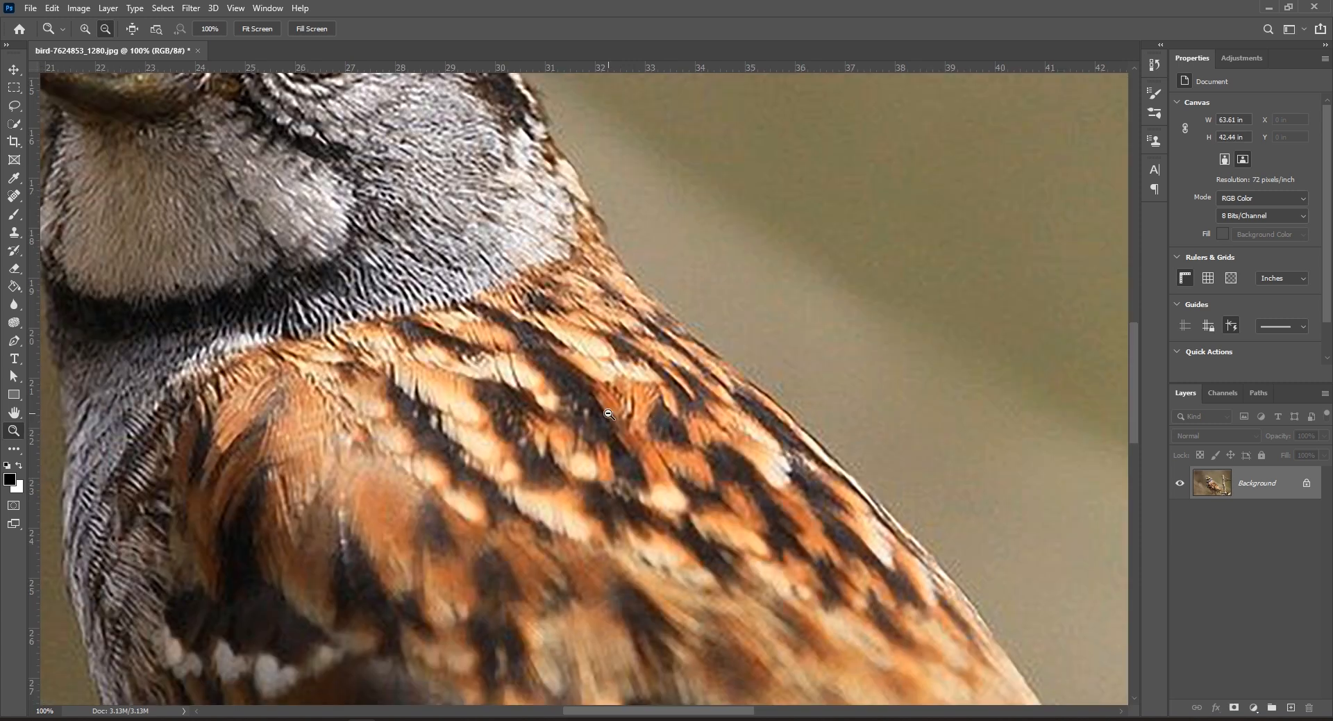
key(ctrl+minus)
key(ctrl+minus)
key(ctrl+minus)
key(ctrl+minus)
key(ctrl+plus)
key(ctrl+plus)
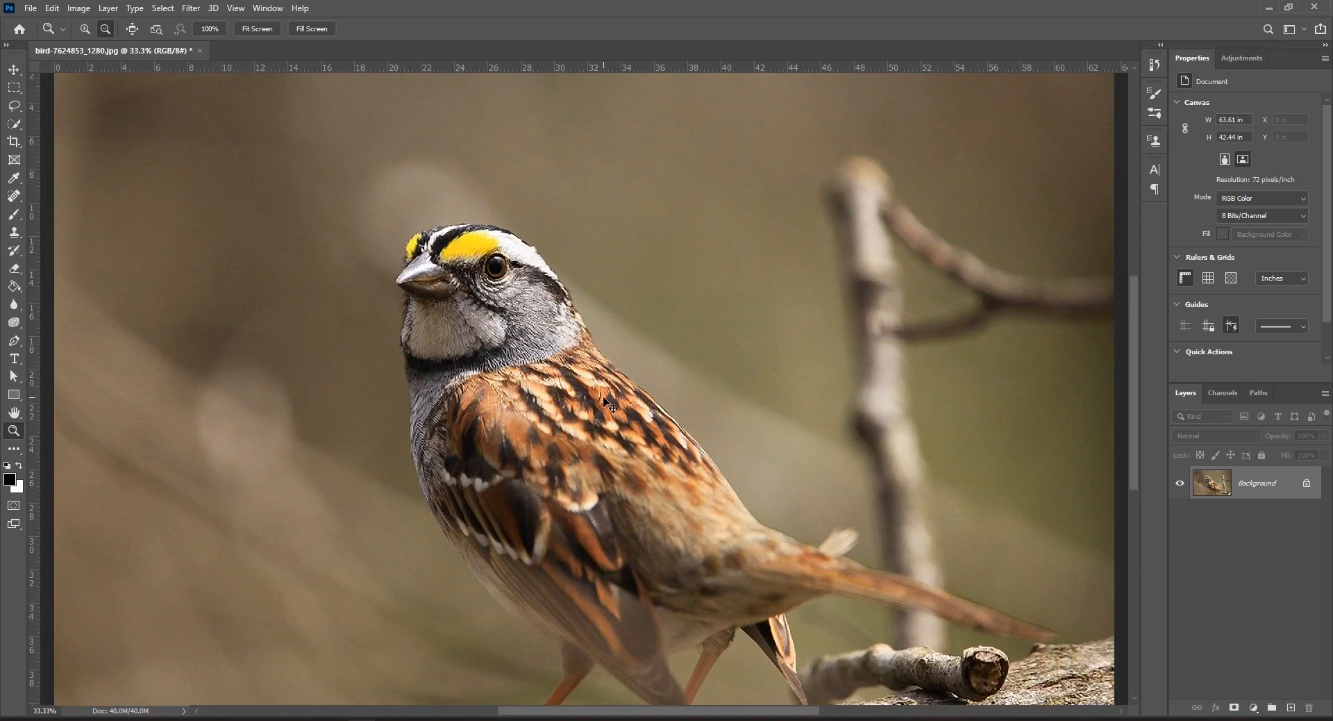
drag(529, 479, 603, 388)
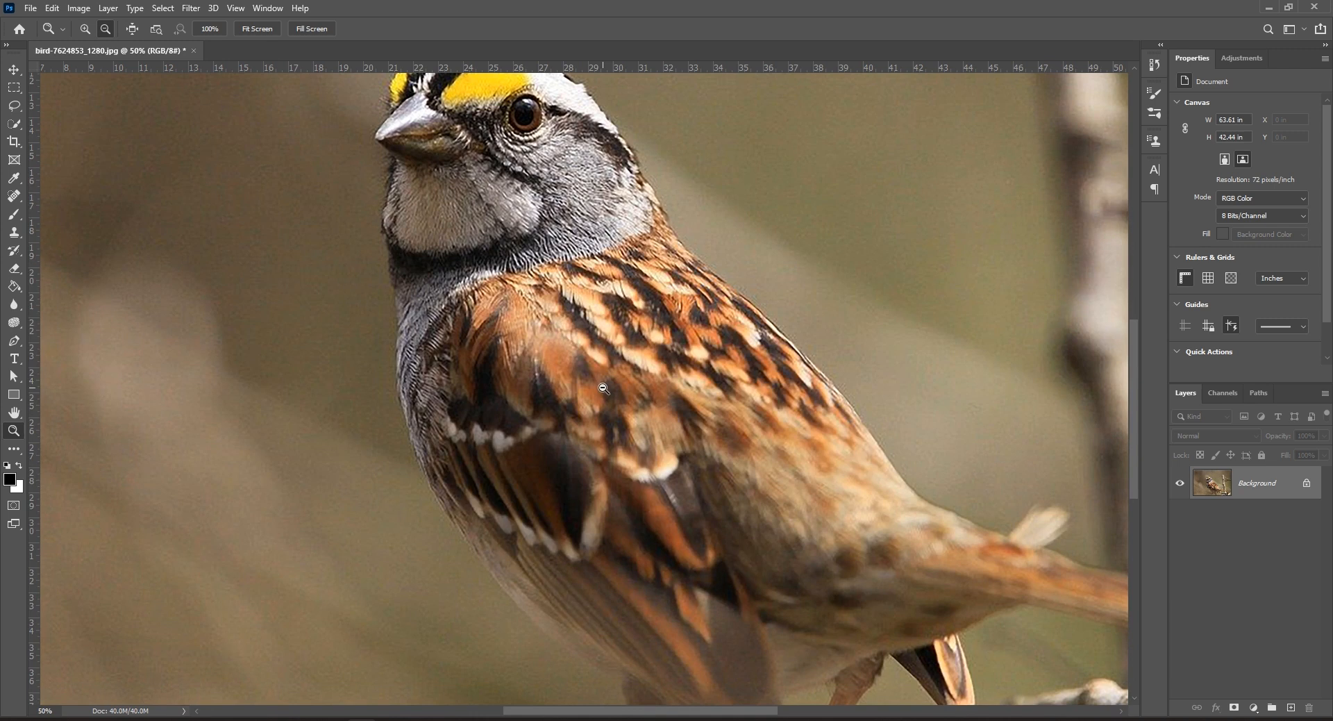
alt+click(603, 387)
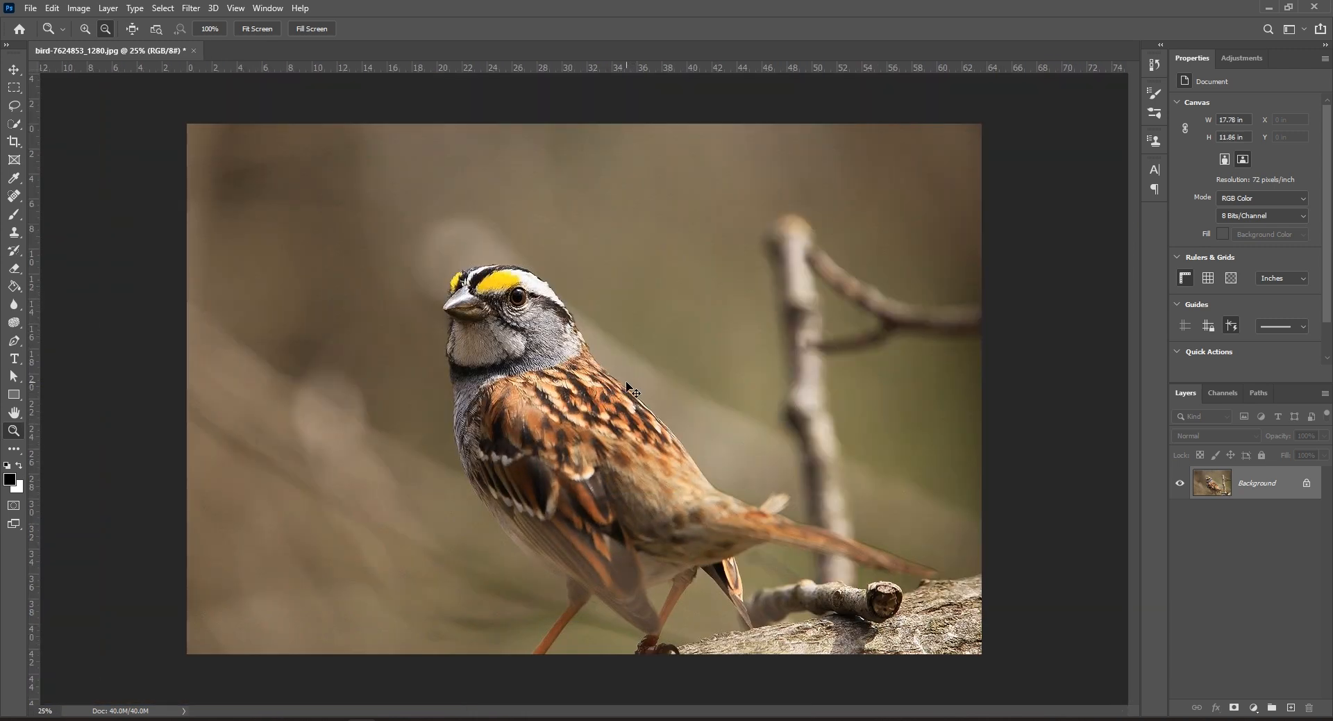
Step: Undo the image enlargement and fit the original-size bird photo to the screen
key(ctrl+z)
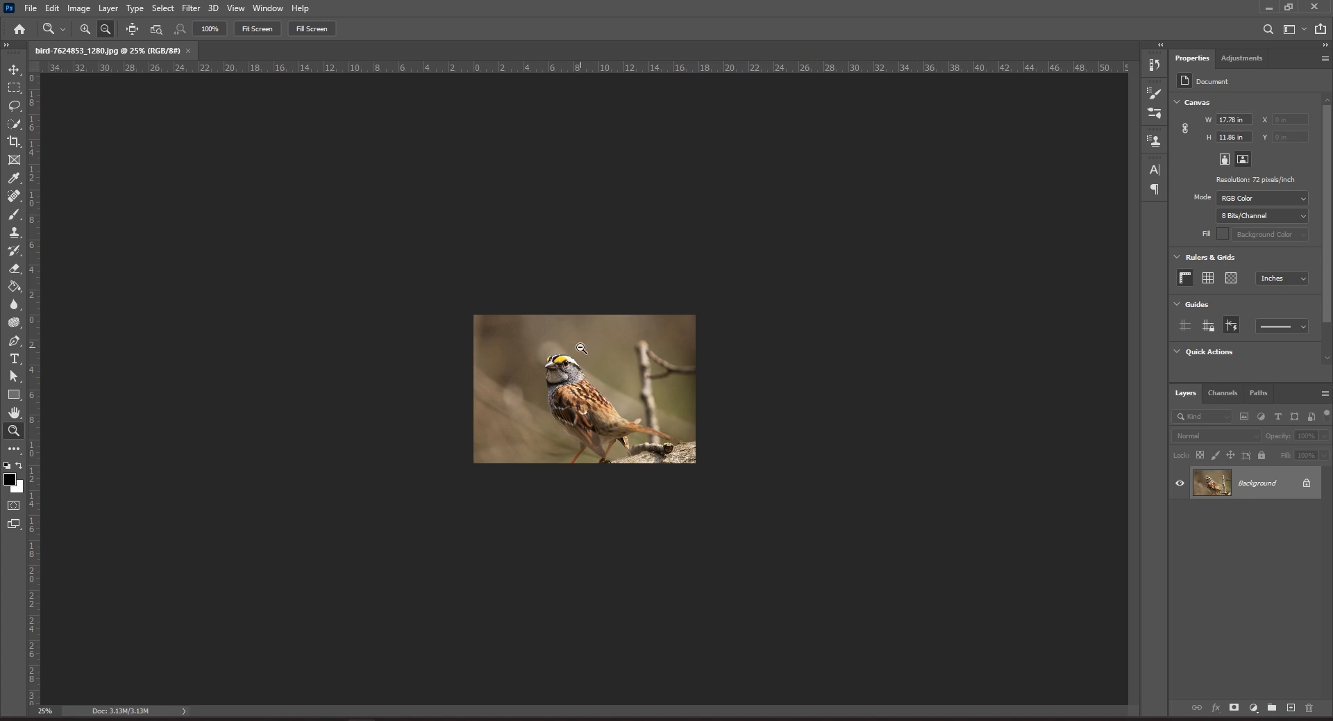
key(ctrl+0)
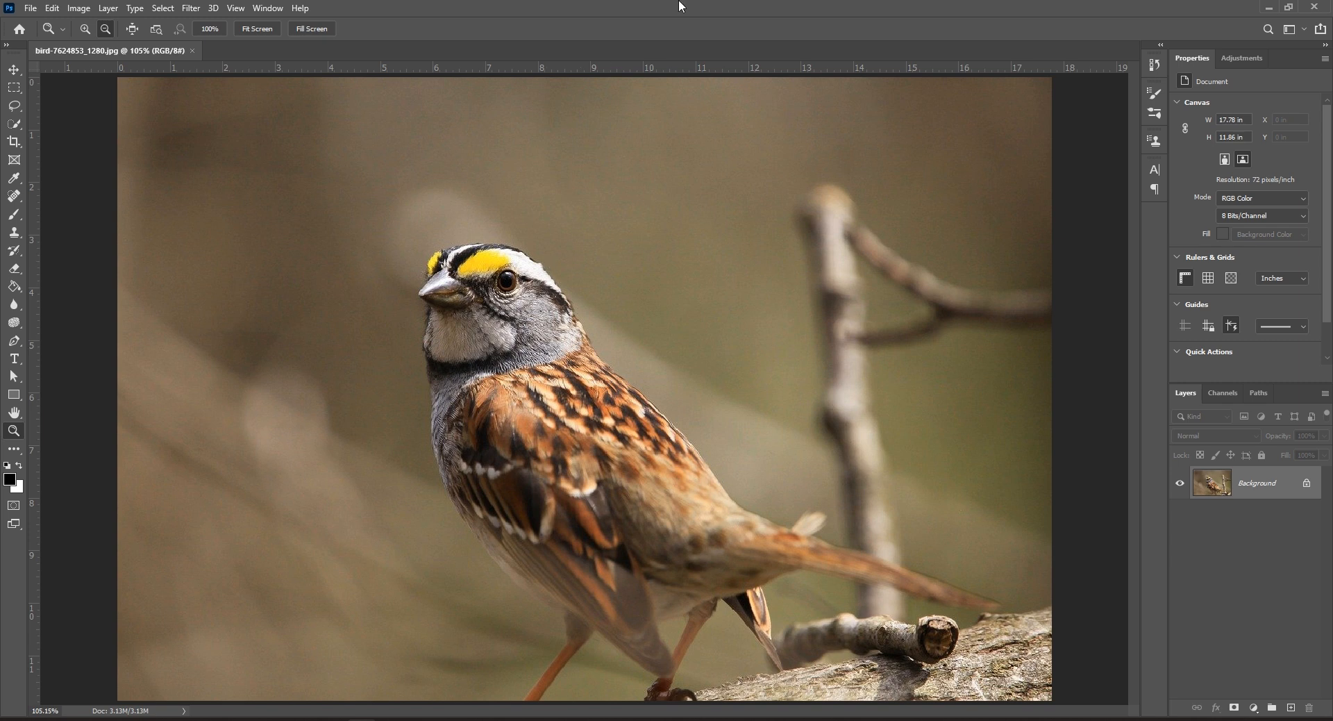
Step: Review the available resample methods in the Image Size dialog and close it without resizing the photo
click(78, 8)
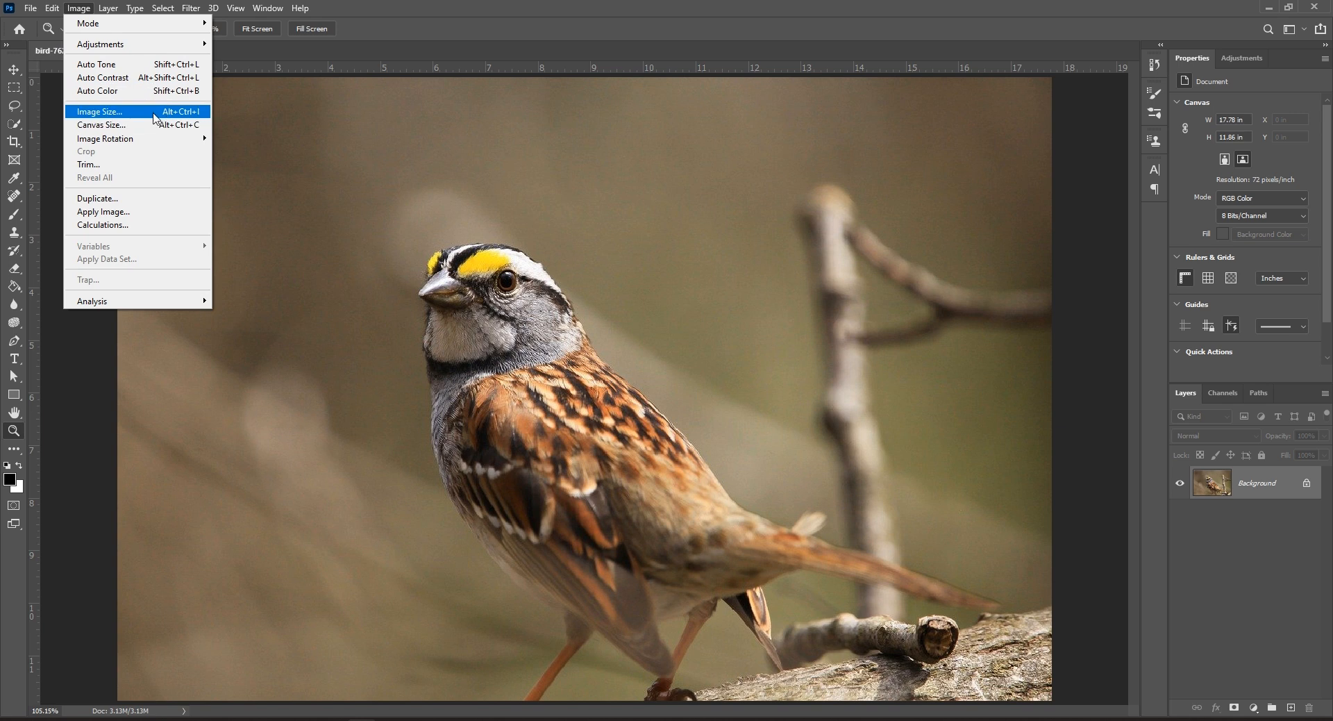
click(123, 111)
click(986, 217)
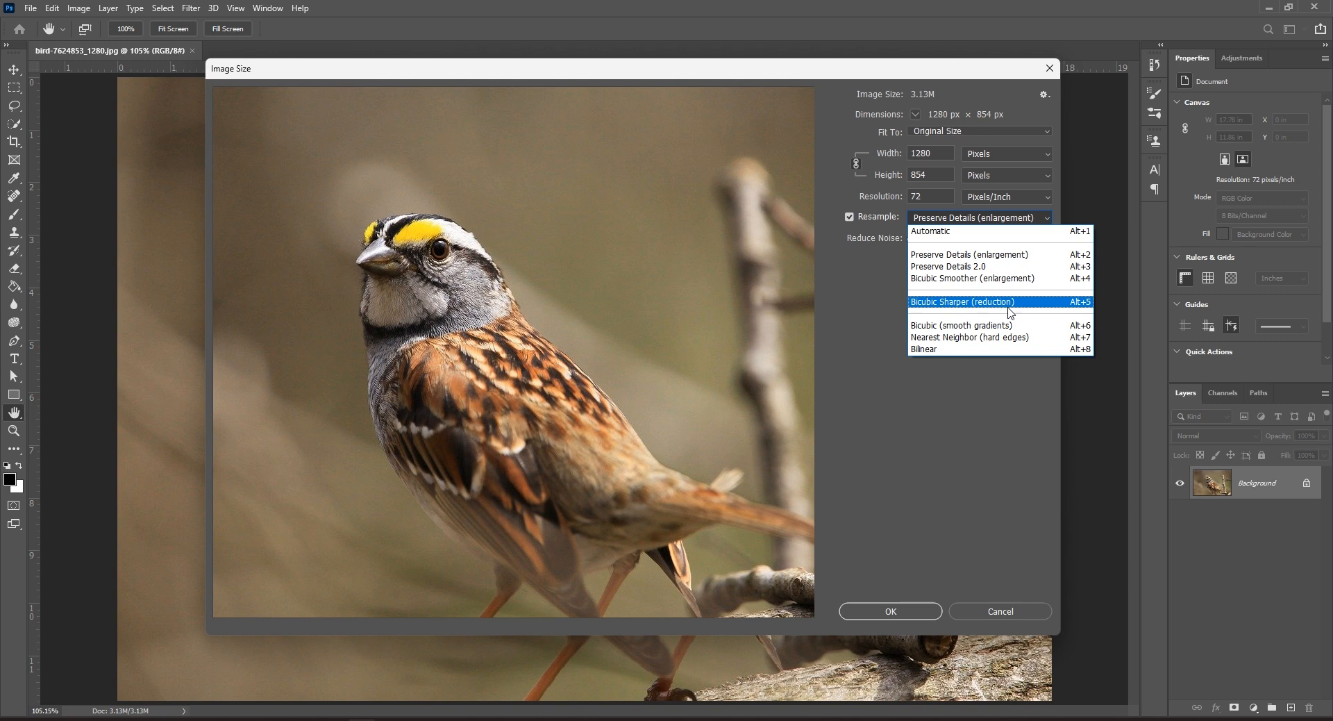
click(1000, 611)
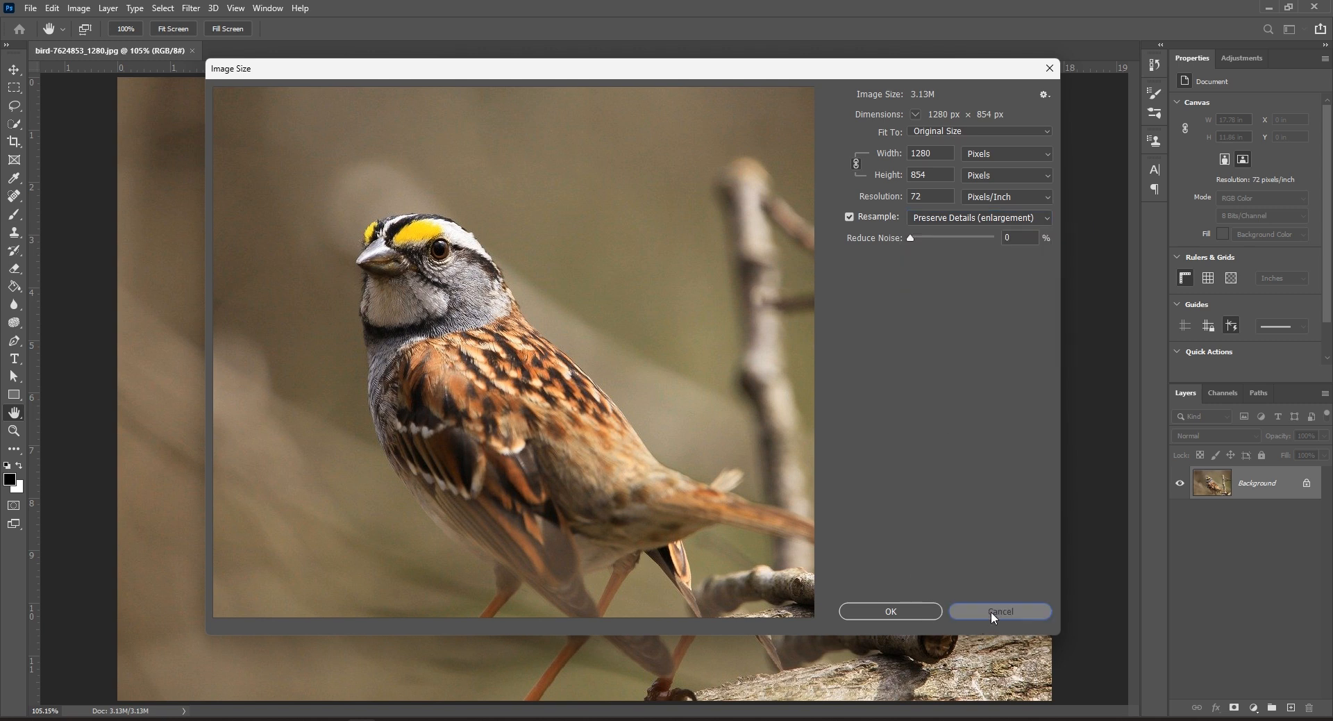
click(993, 612)
Step: Extend the canvas downward to a height of 35.58 inches, using percent units and a top-center anchor
key(z)
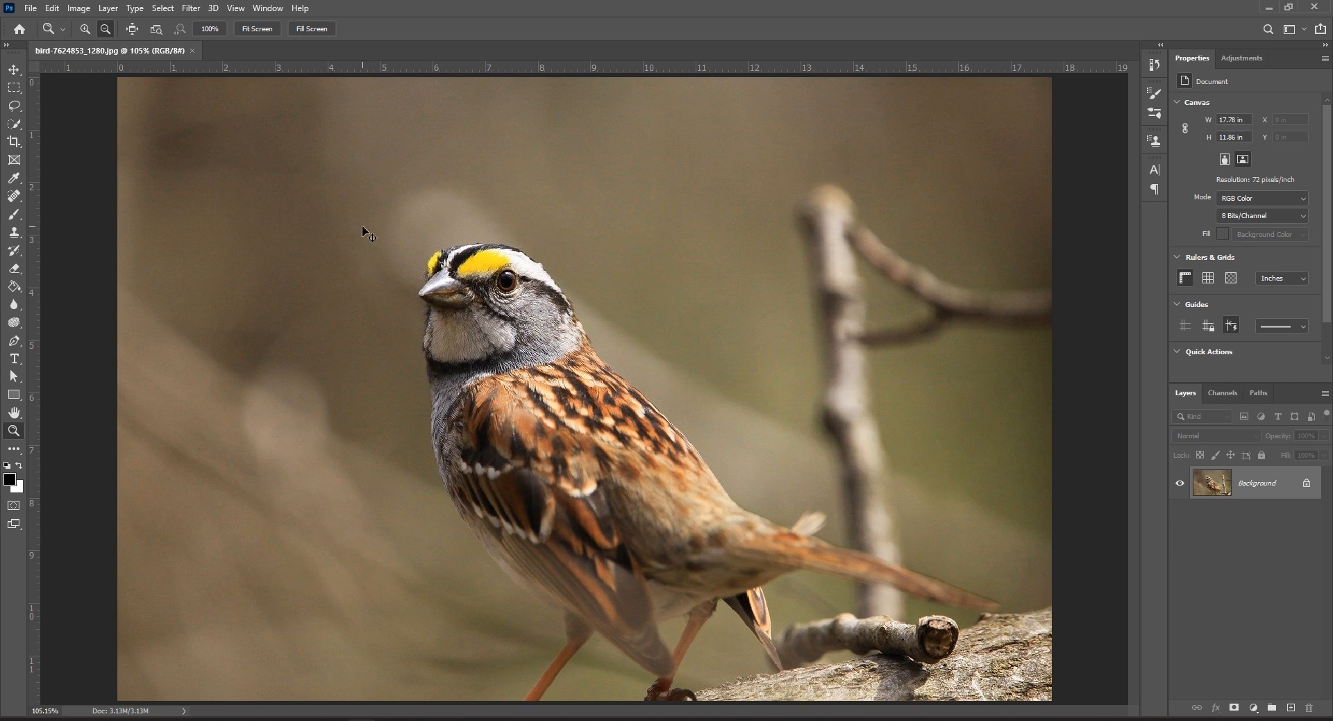
click(363, 227)
click(311, 269)
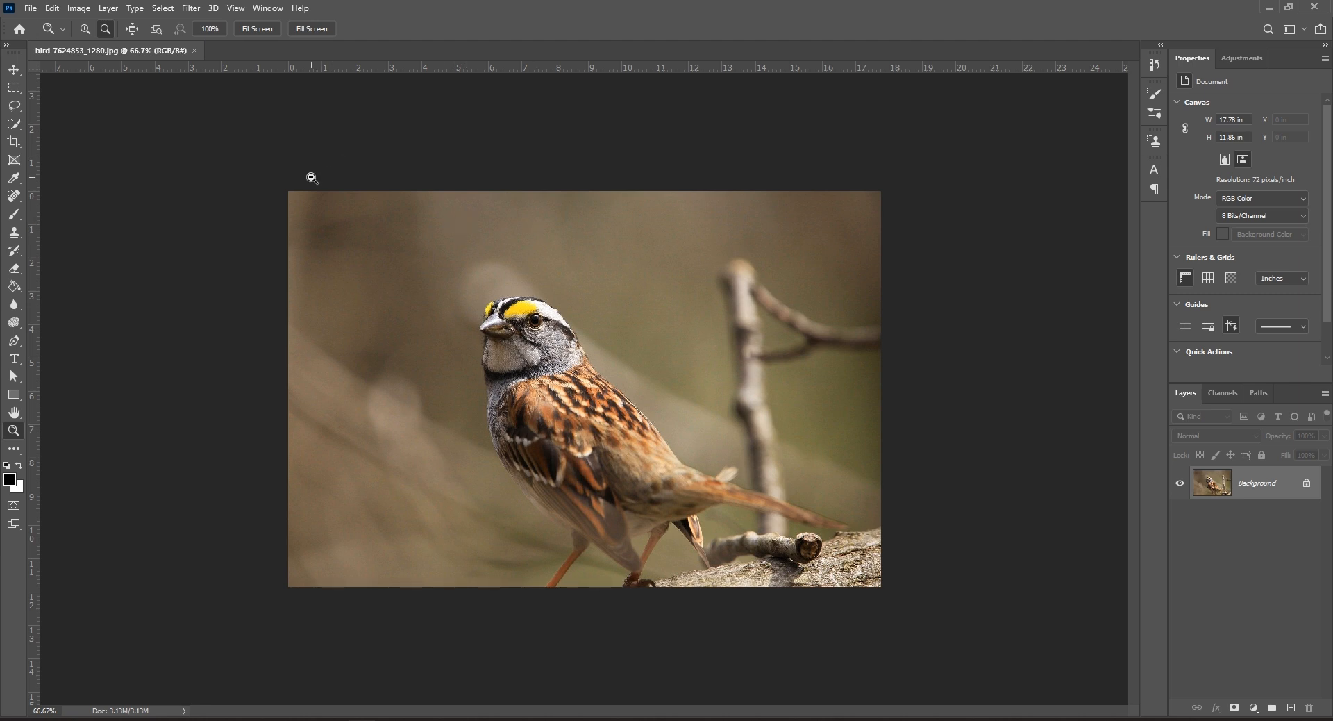
click(77, 9)
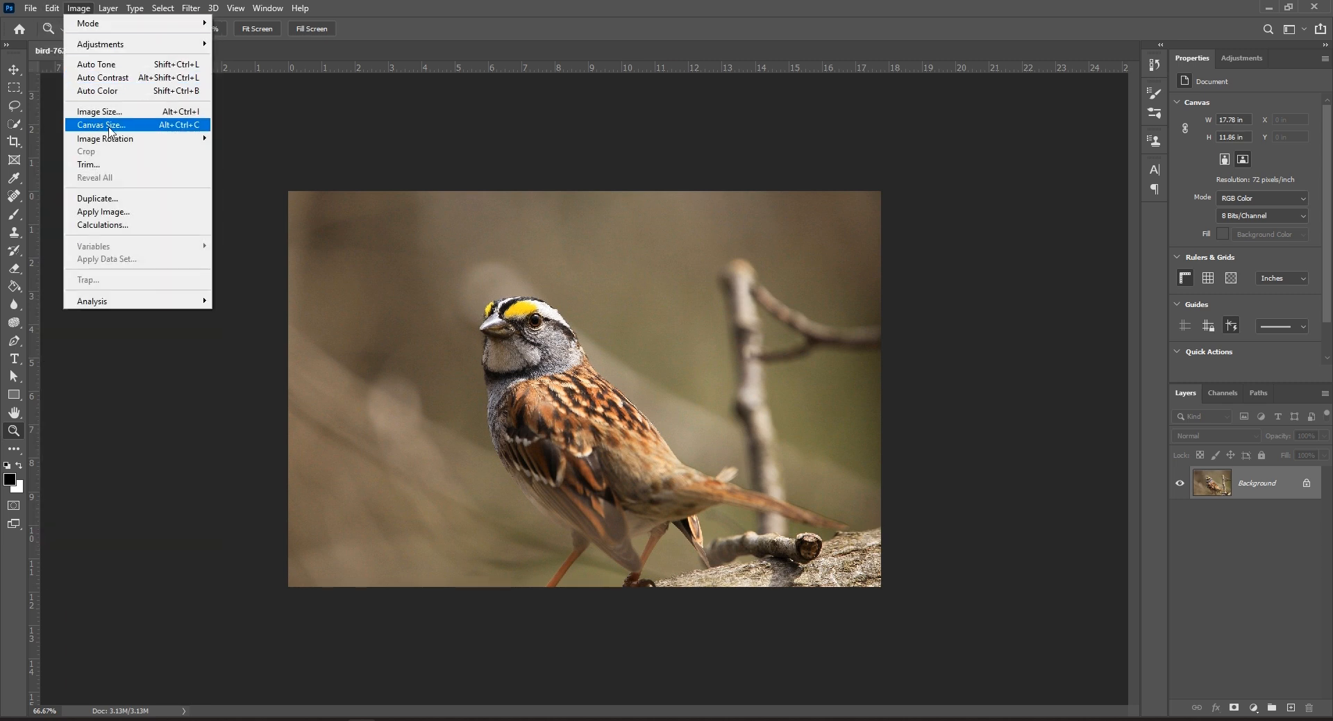
click(154, 125)
drag(648, 123, 833, 147)
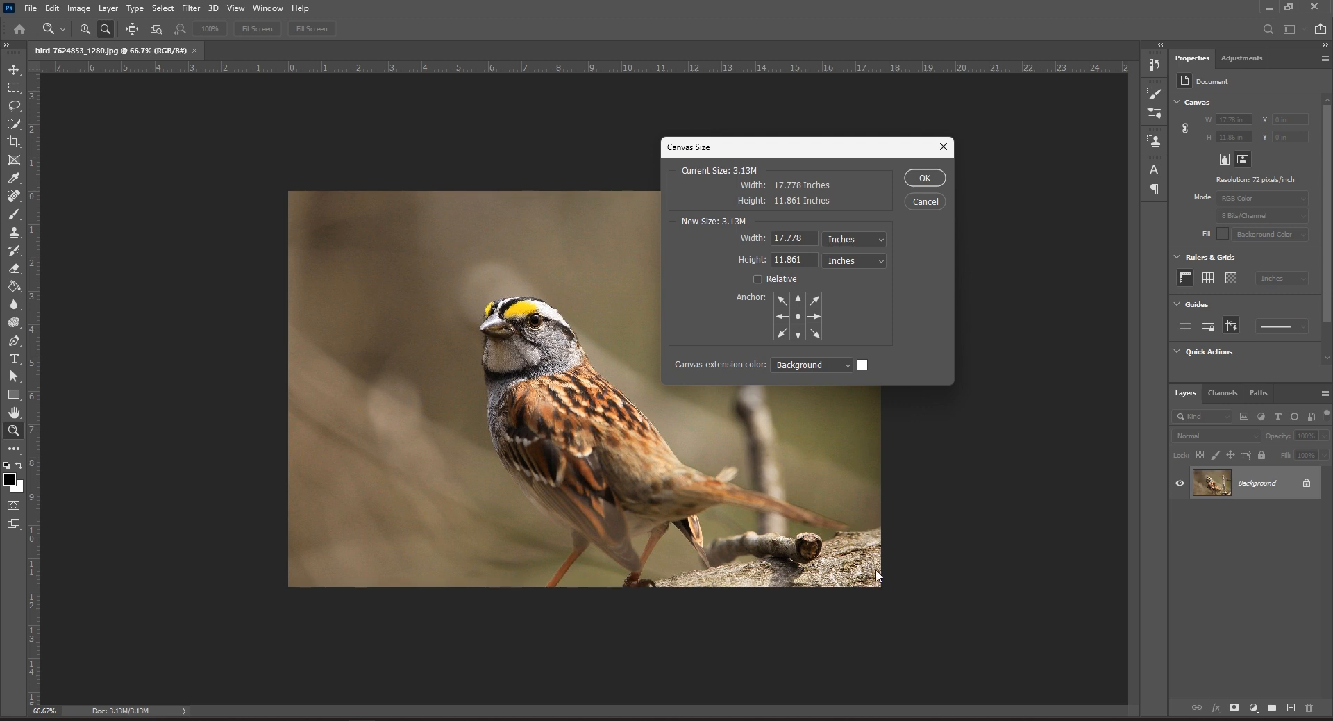
click(799, 300)
double_click(782, 260)
click(854, 261)
click(852, 277)
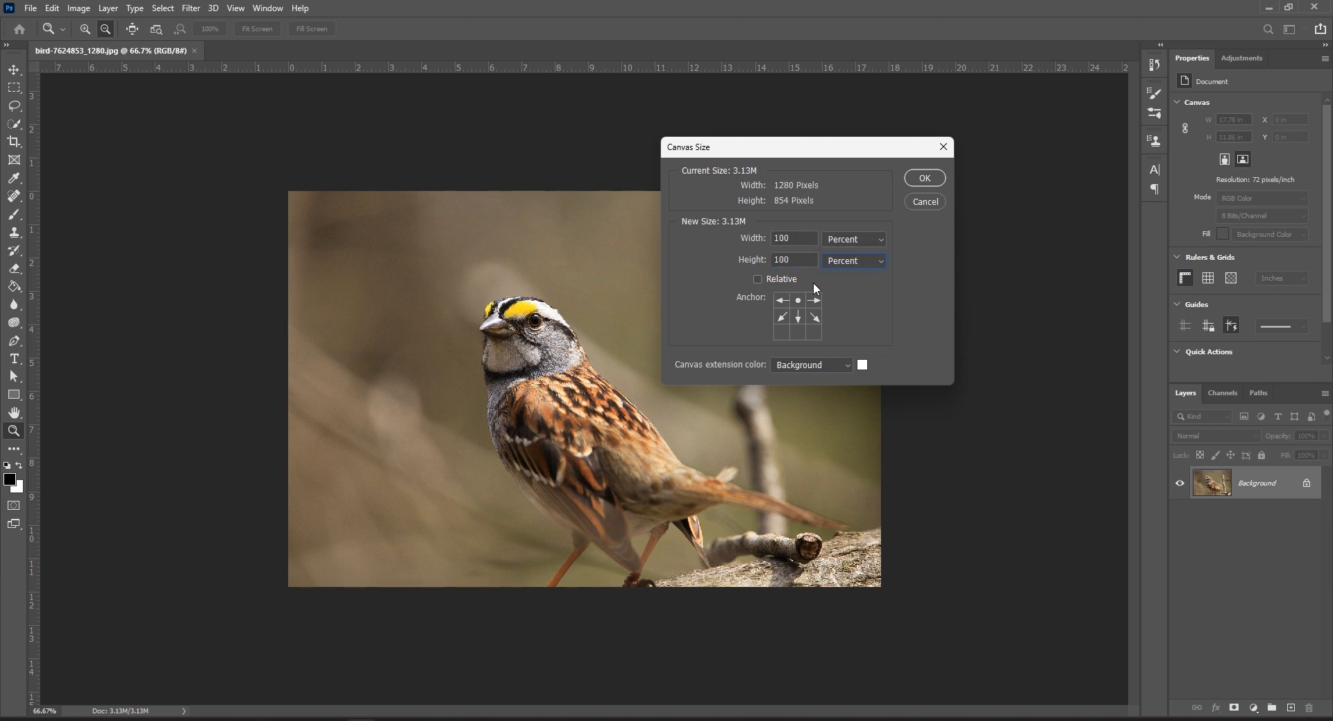
drag(780, 260, 769, 257)
click(929, 179)
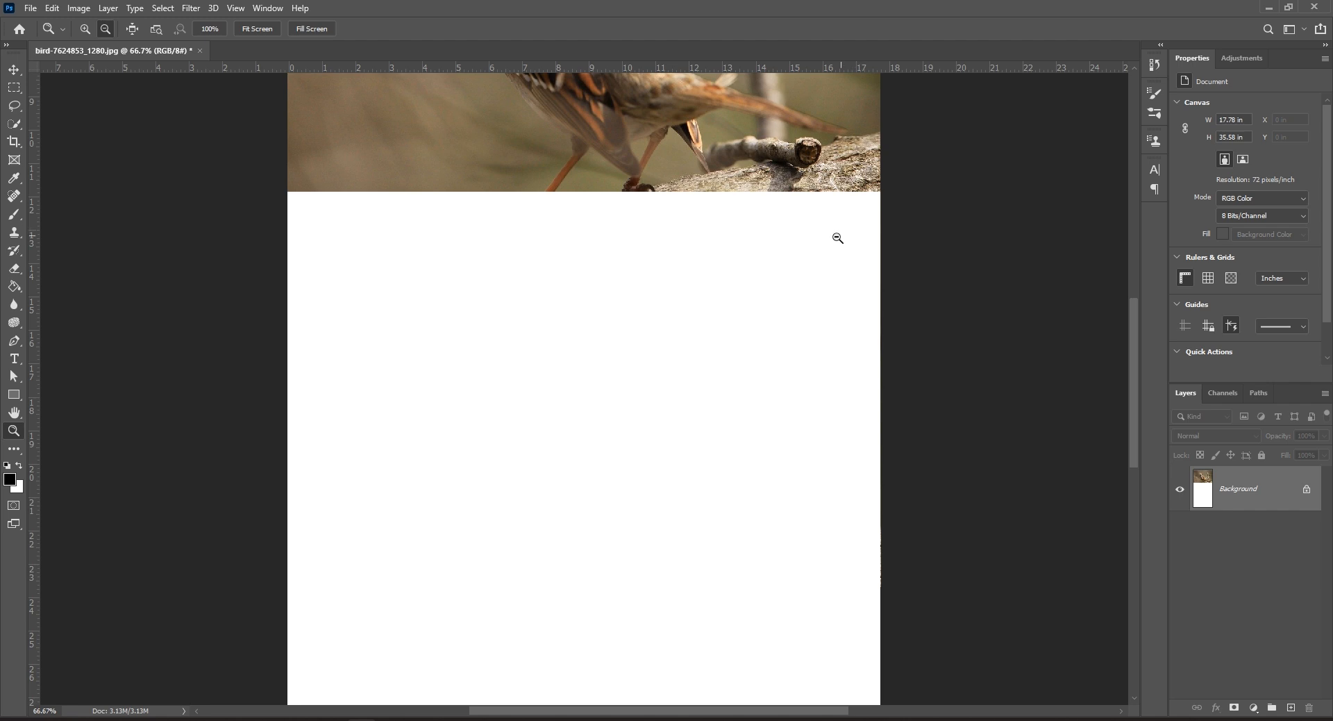
Step: View the whole extended canvas and undo the downward extension
key(ctrl+minus)
key(ctrl+minus)
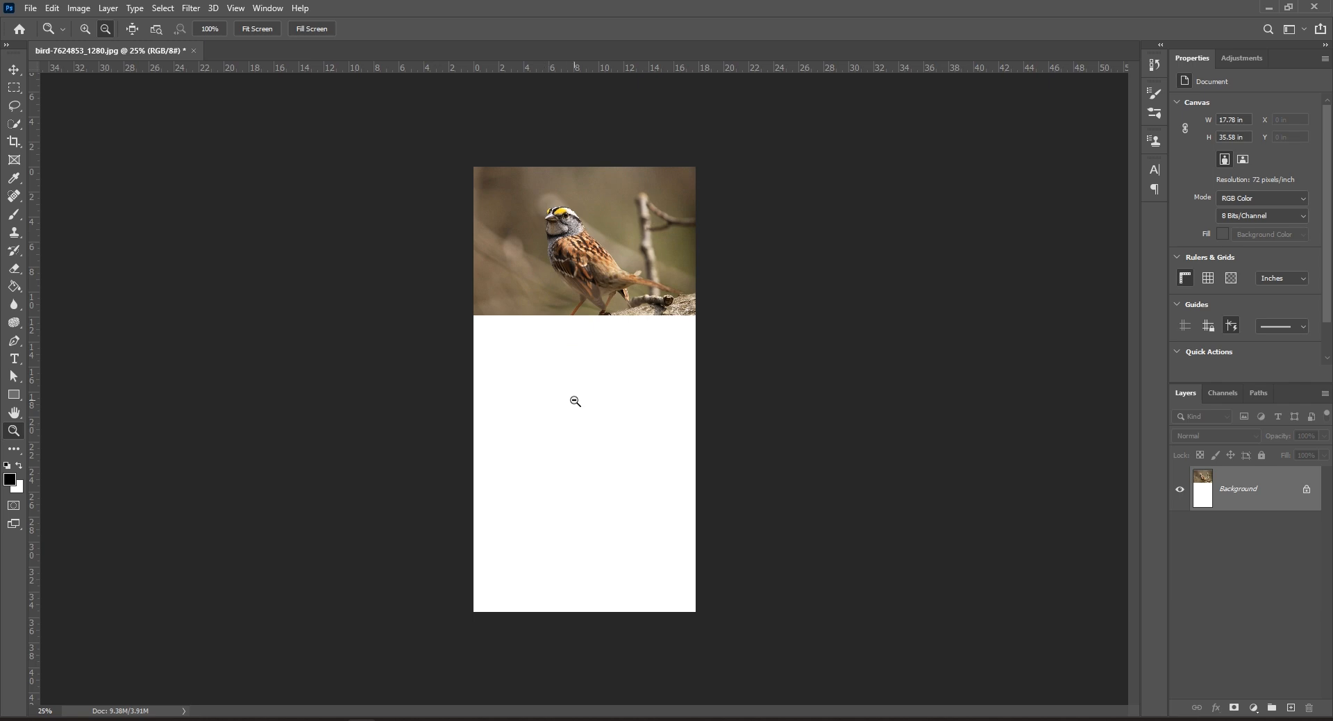
key(ctrl+z)
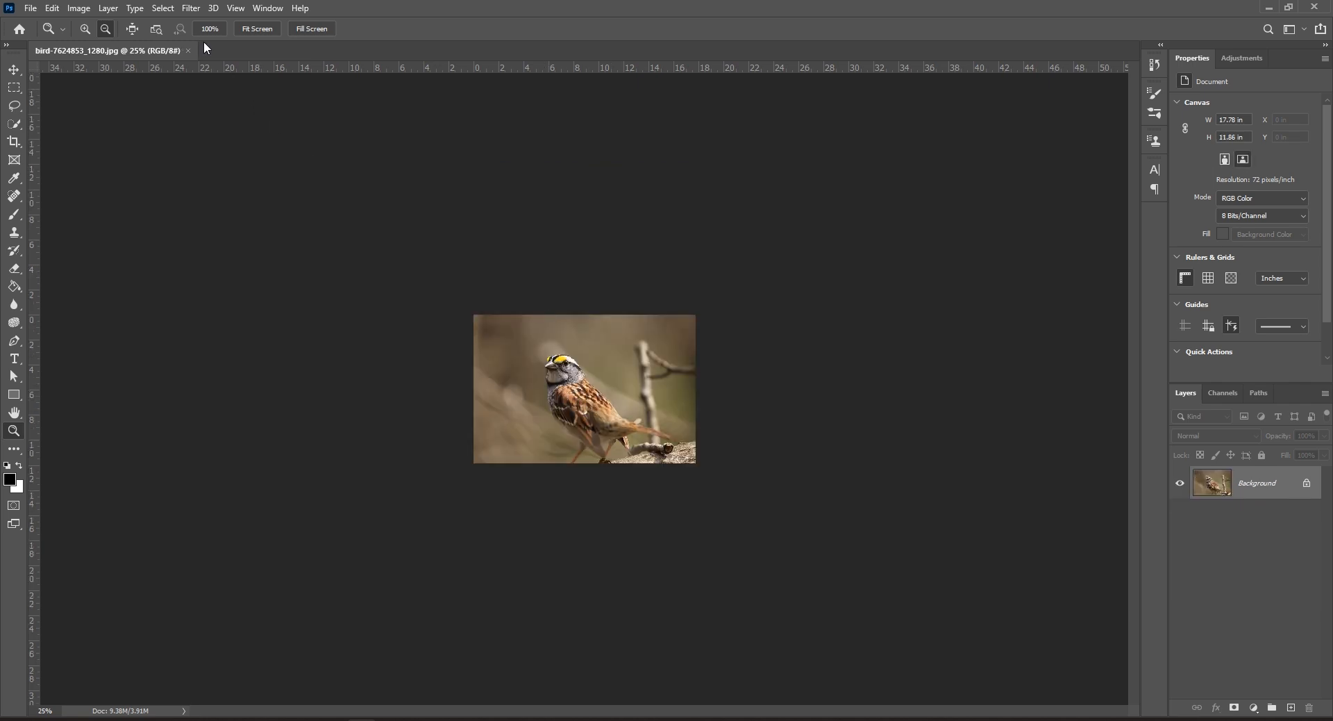
Step: Extend the canvas to 20.778 inches wide with a middle-left anchor and White extension color, and undo the change
click(79, 8)
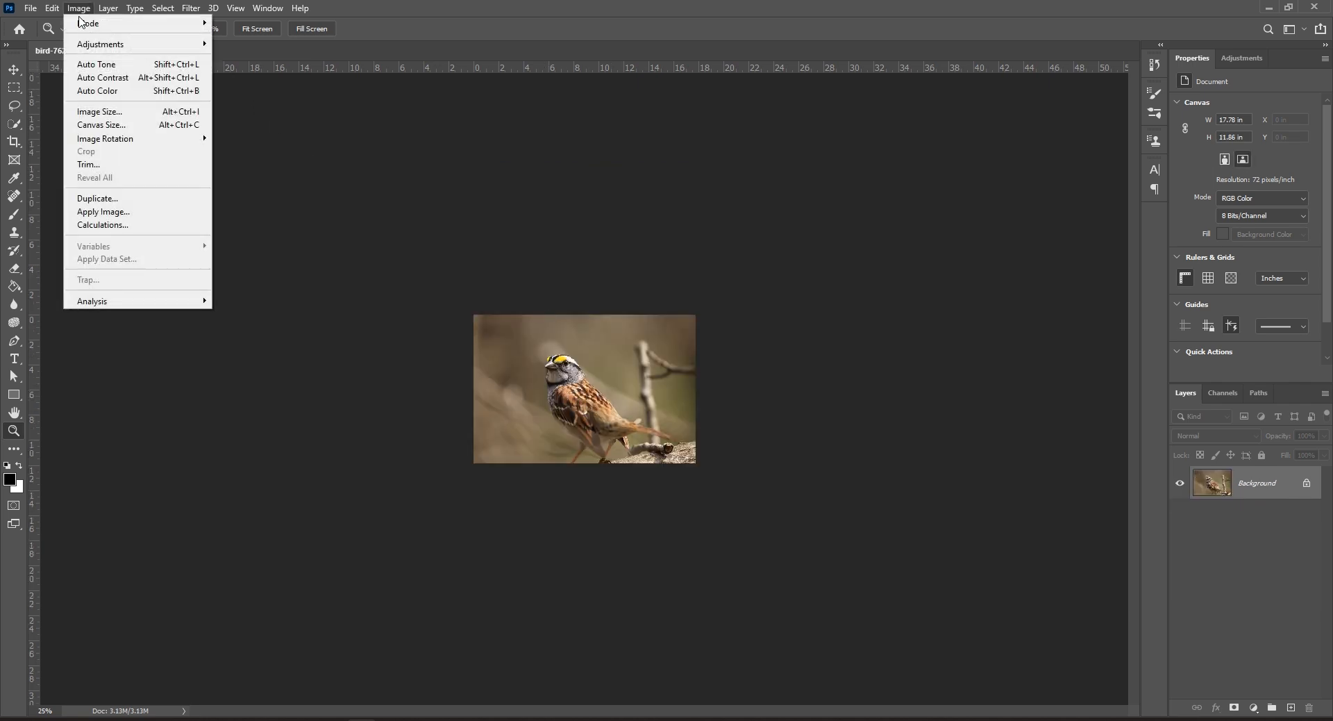
click(126, 126)
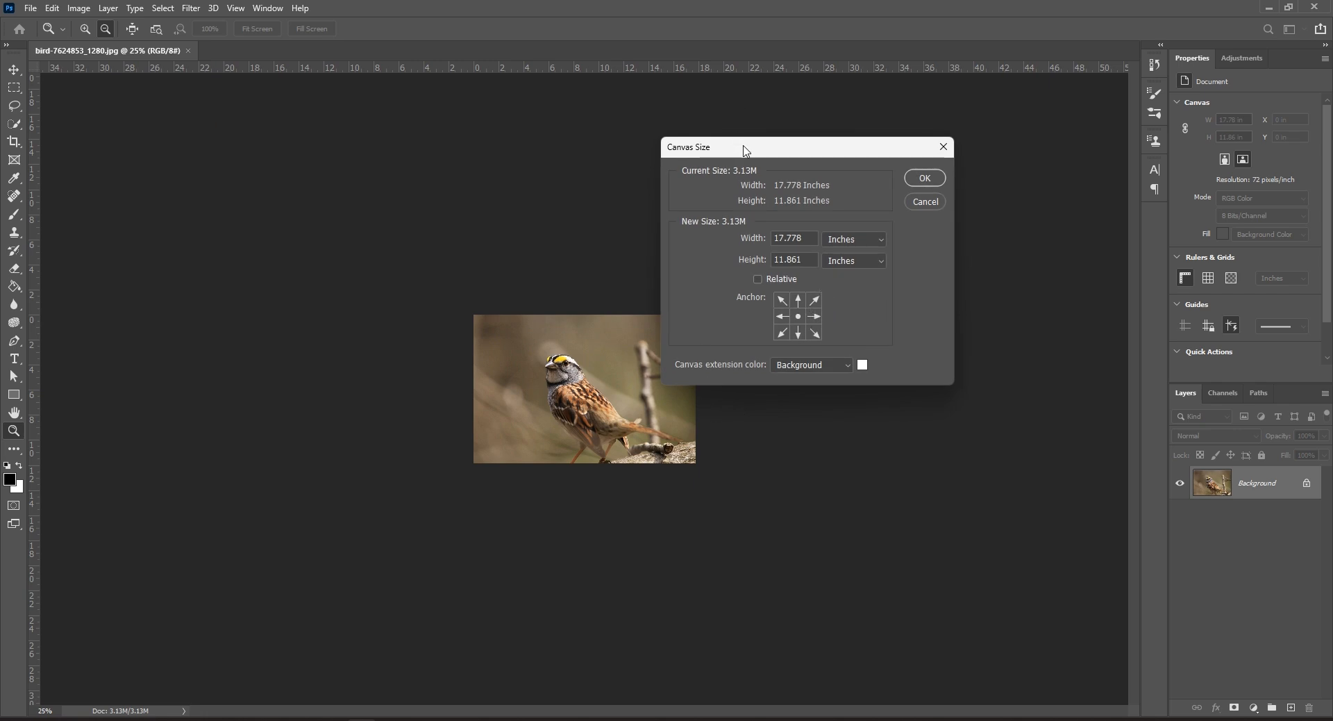
drag(743, 147, 798, 78)
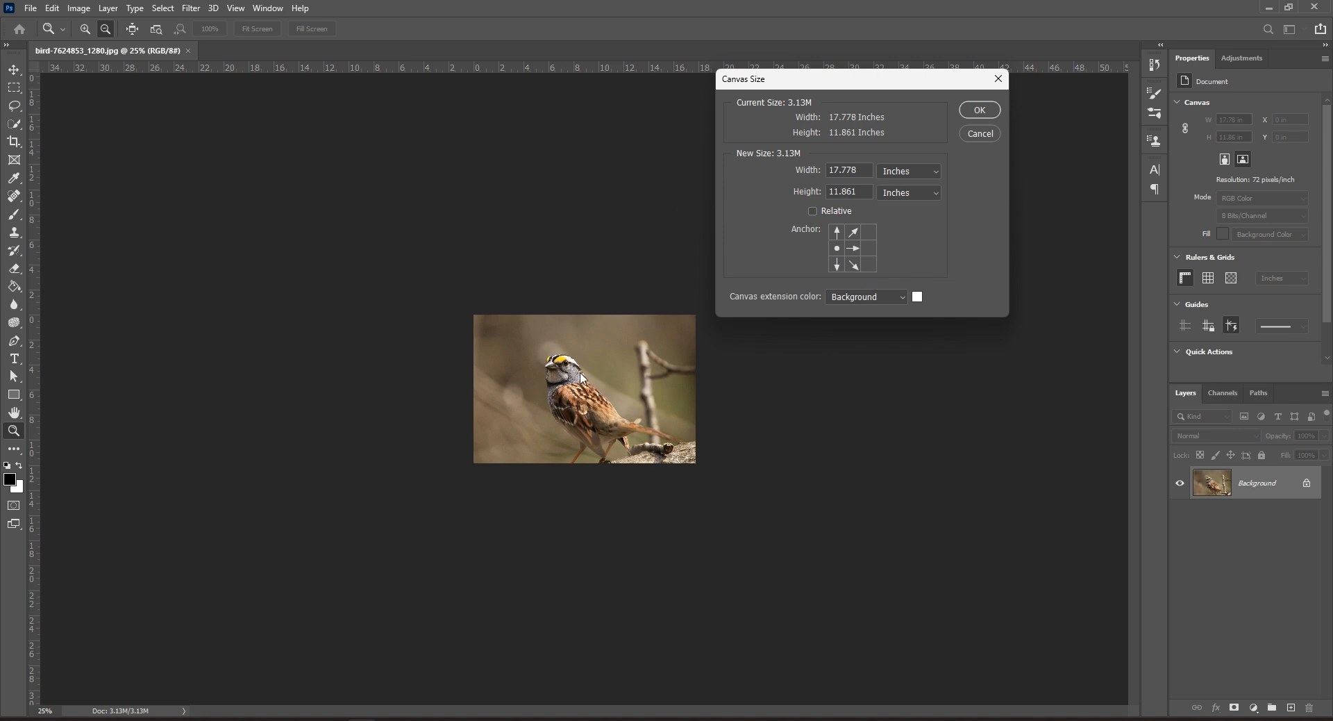
click(906, 172)
click(906, 172)
drag(840, 170, 824, 175)
text(20)
click(881, 298)
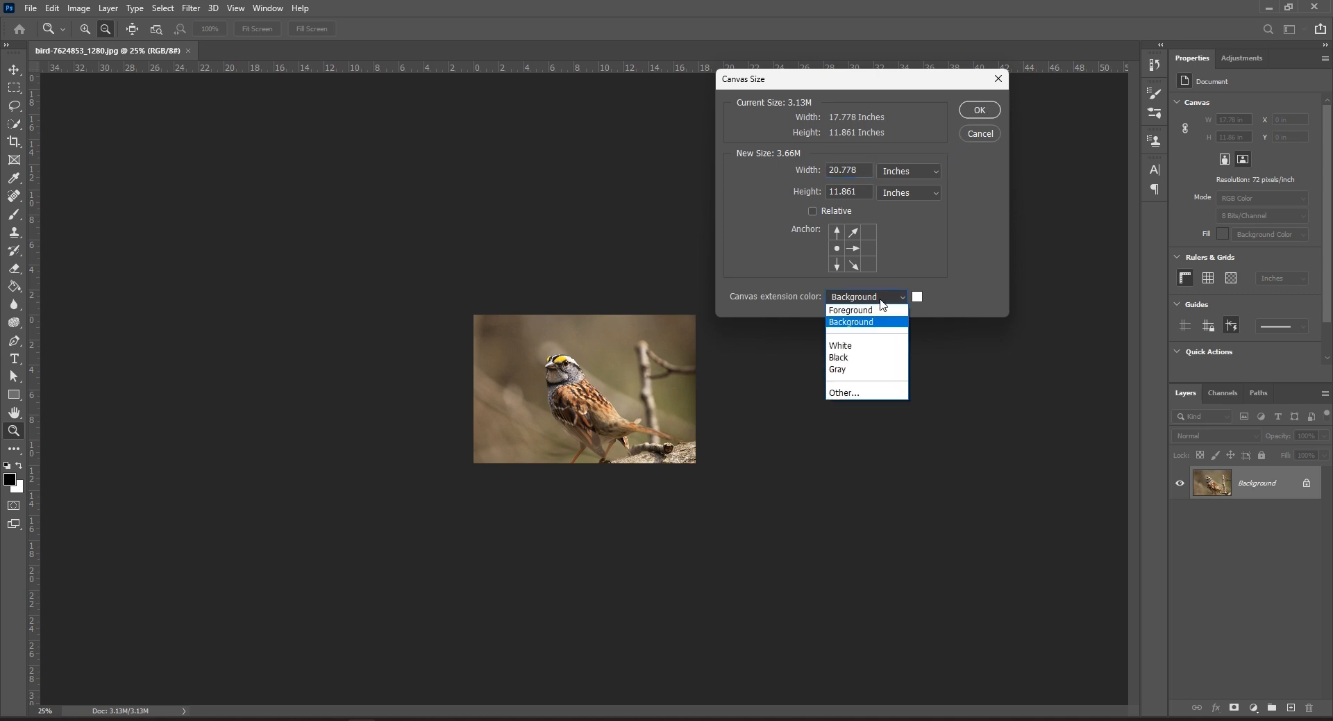
click(876, 346)
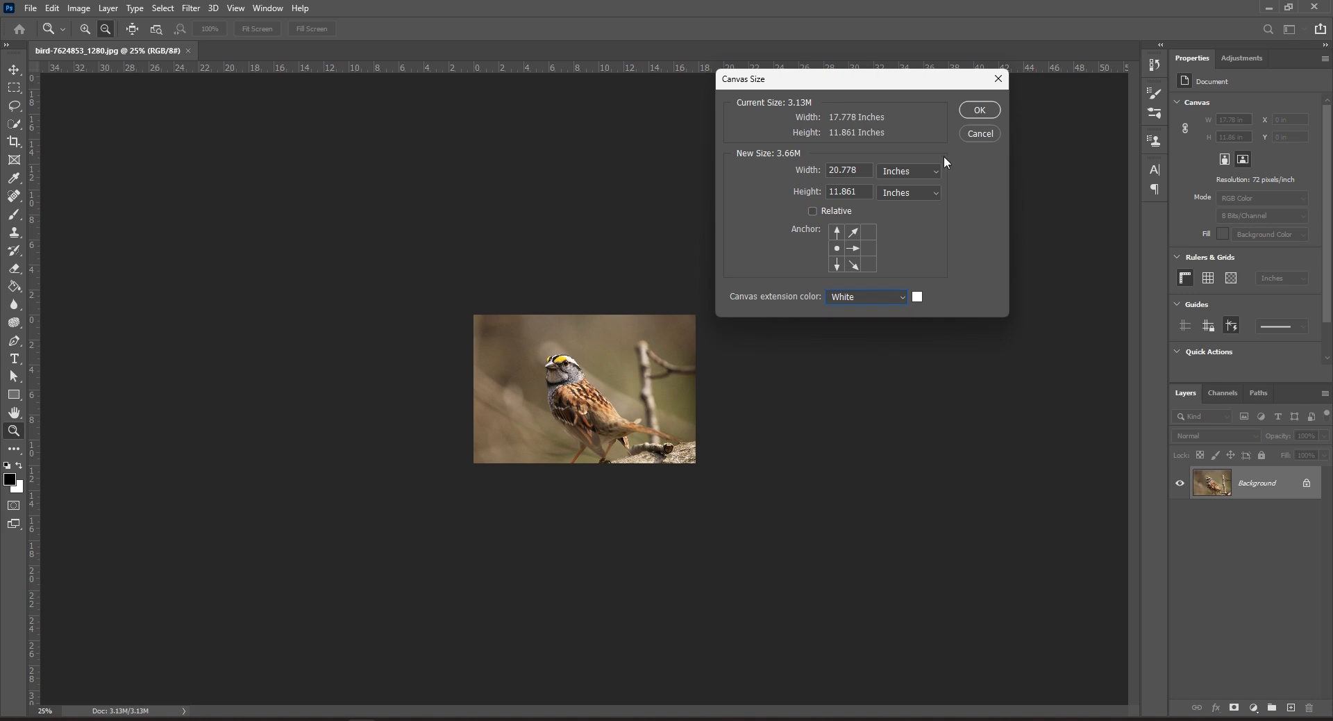
click(986, 109)
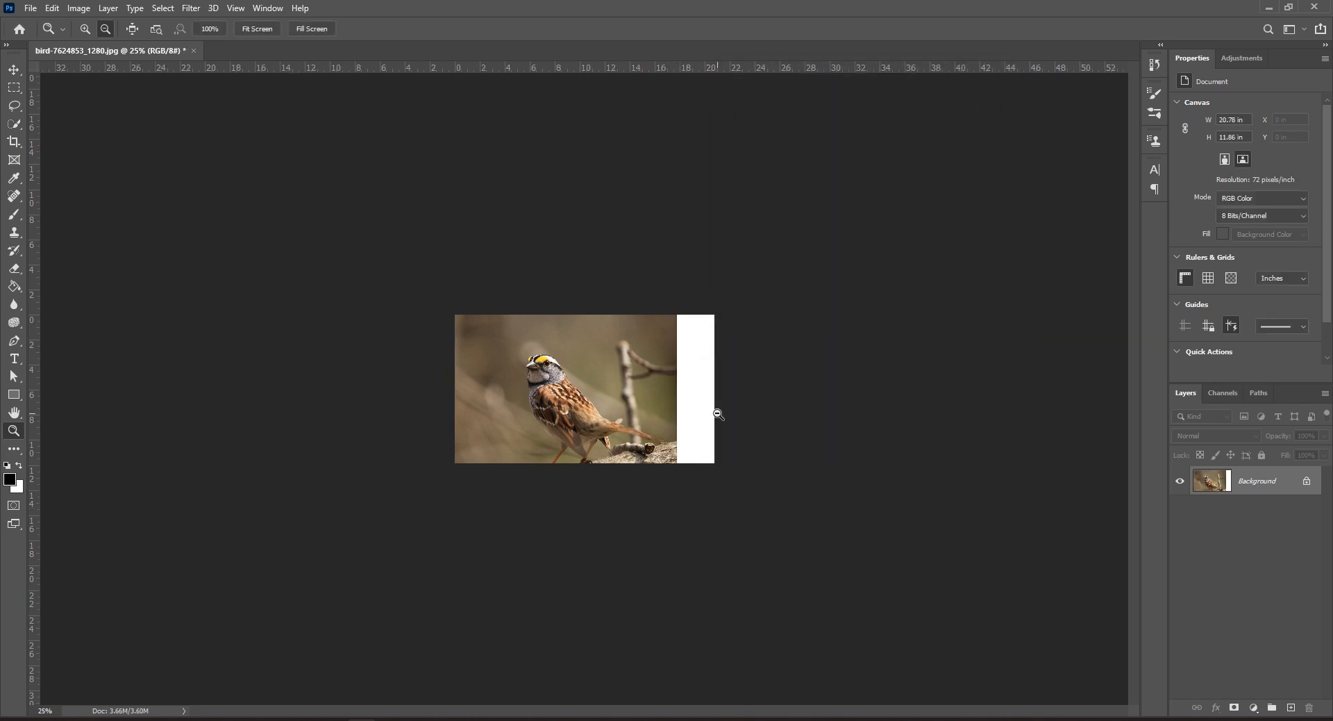
key(ctrl+z)
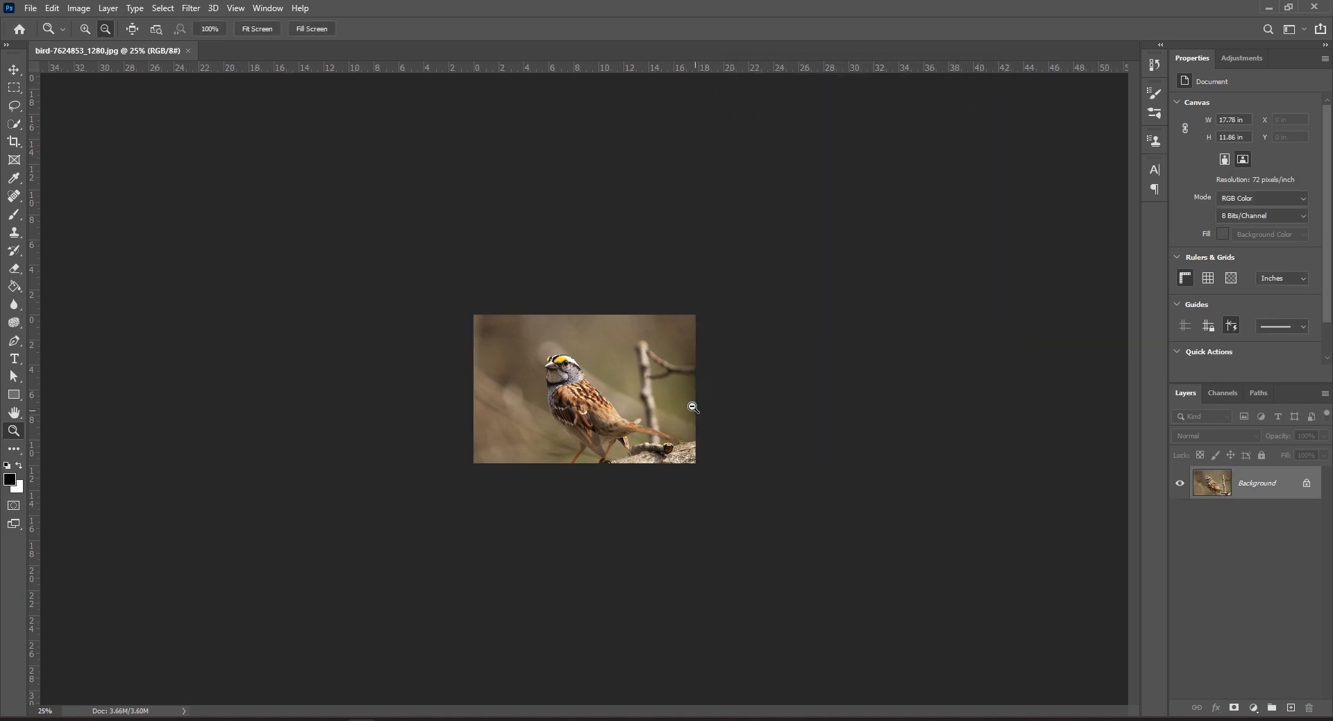
Step: Widen the canvas to 20.778 inches from a middle-left anchor with Gray extension color, and undo the result
click(52, 8)
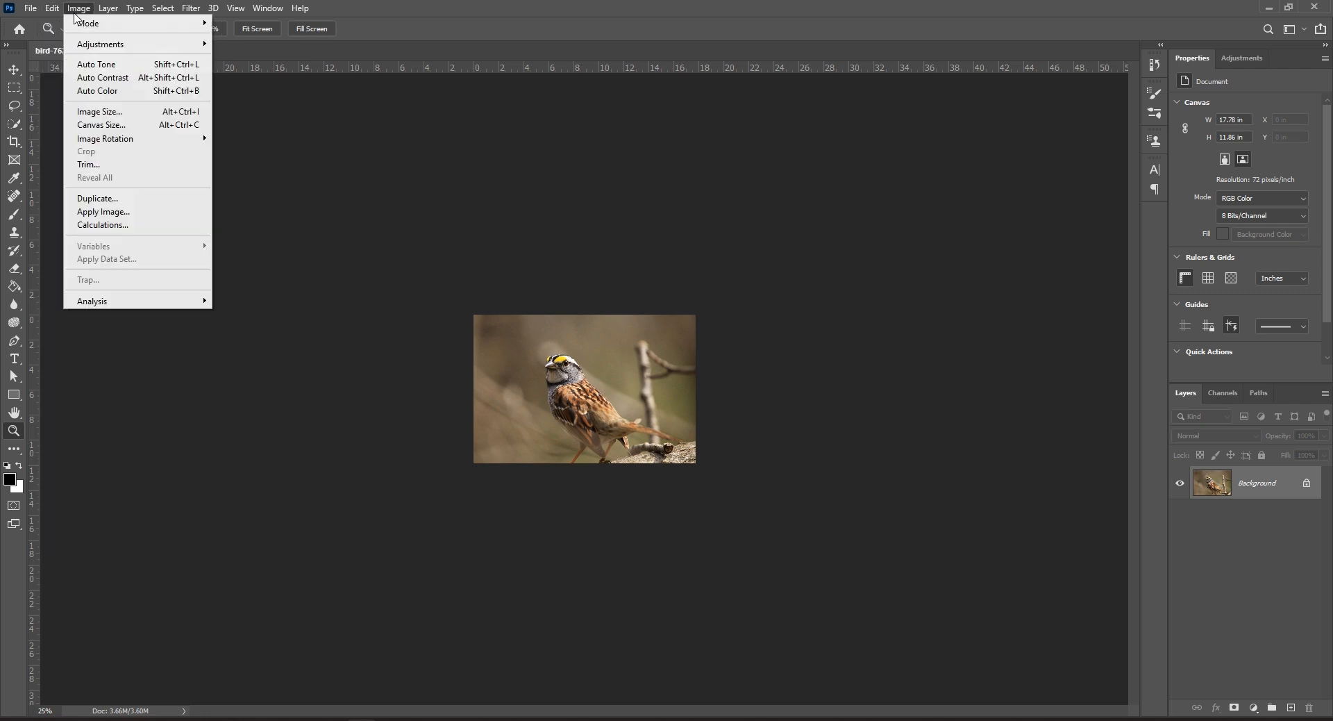
click(134, 125)
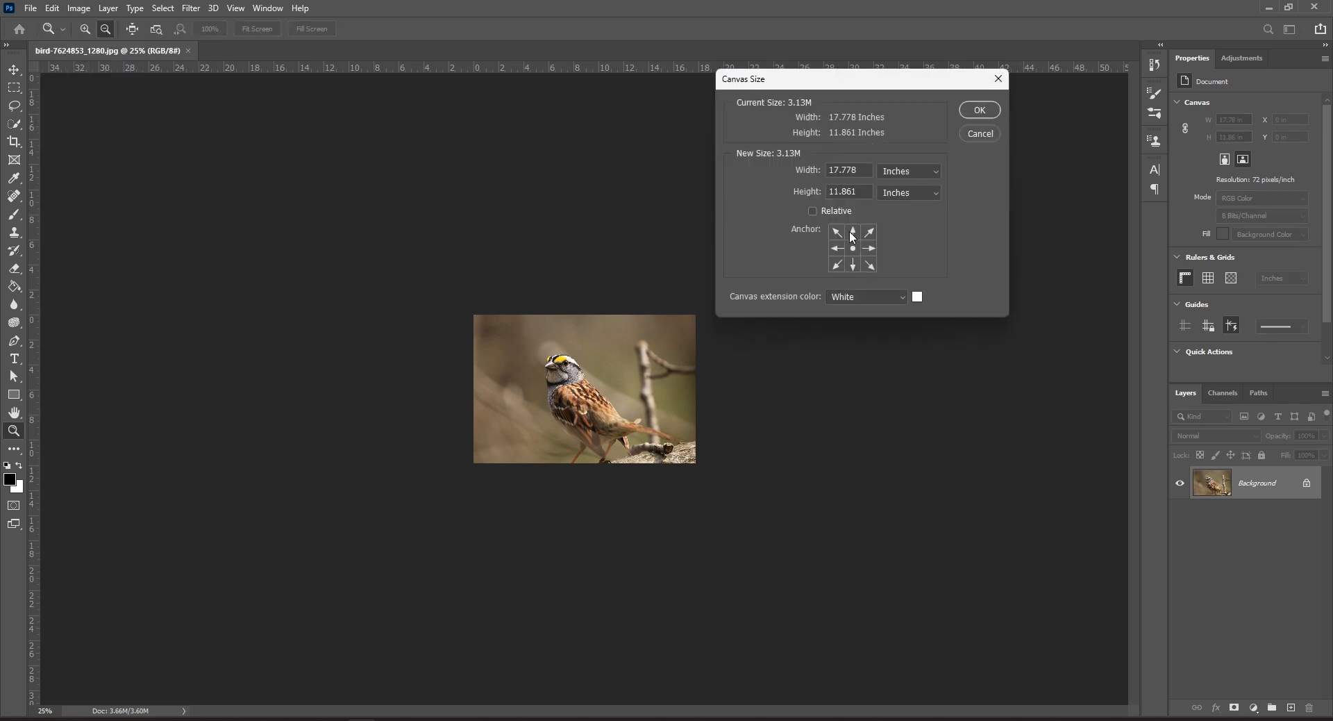
click(876, 298)
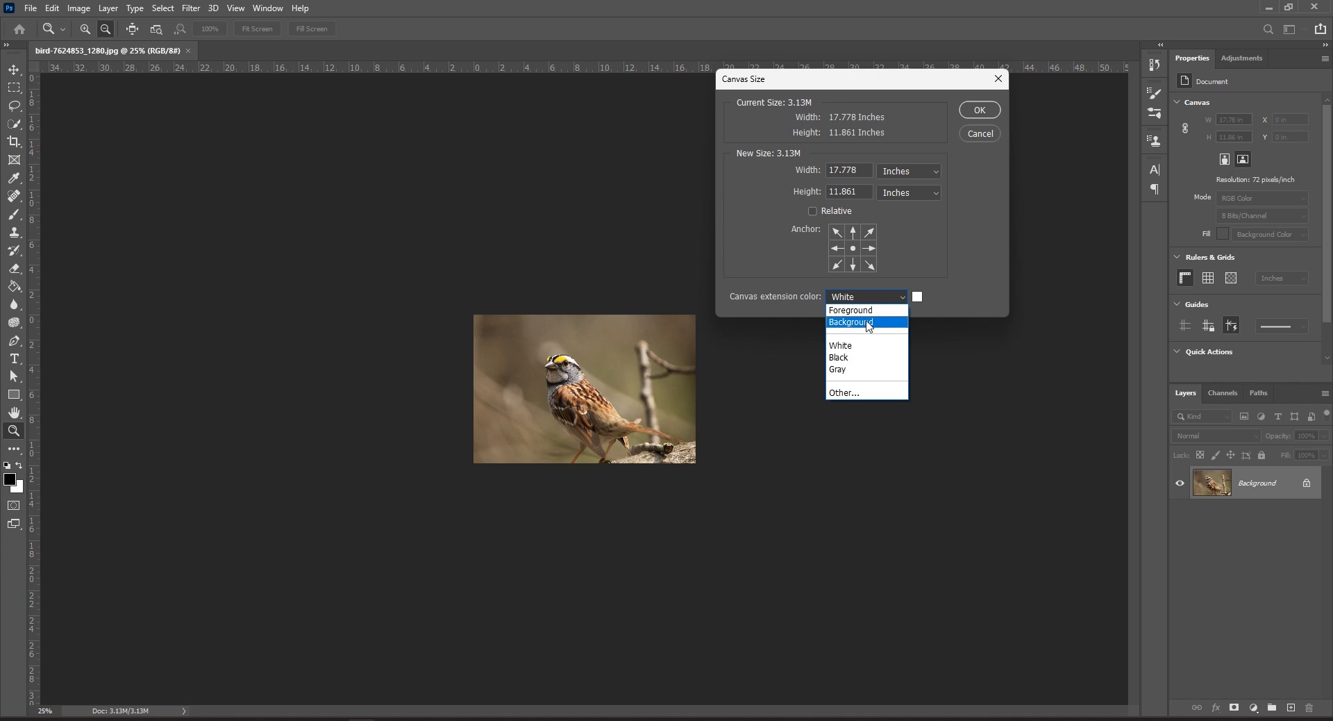
click(849, 368)
click(837, 248)
click(838, 167)
text(20)
click(900, 298)
click(901, 299)
click(901, 299)
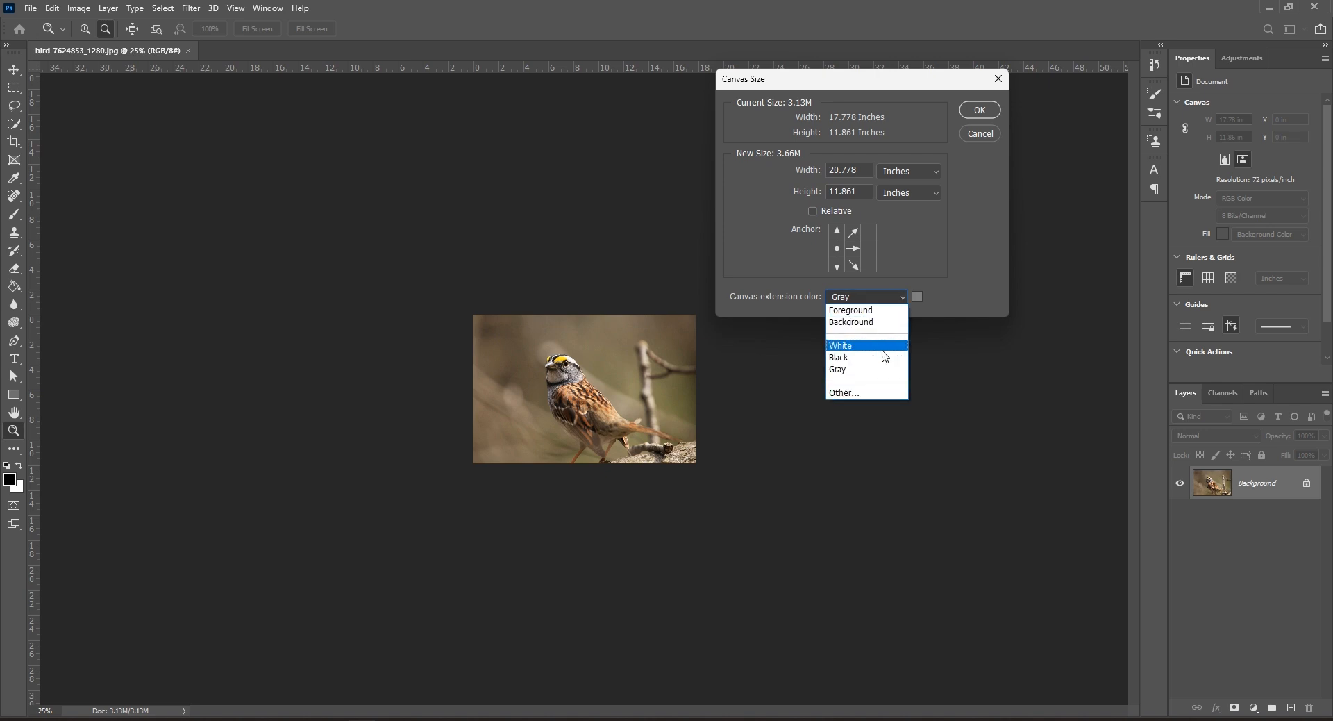
click(873, 371)
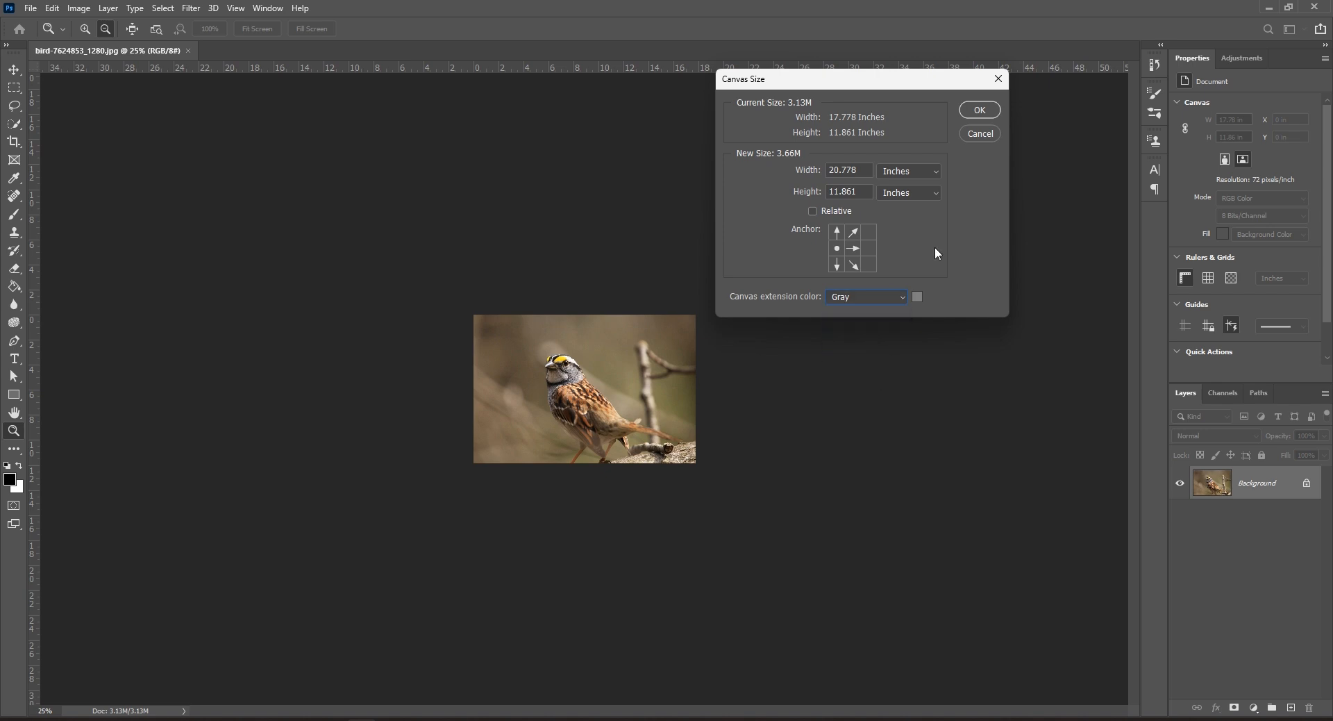
click(977, 109)
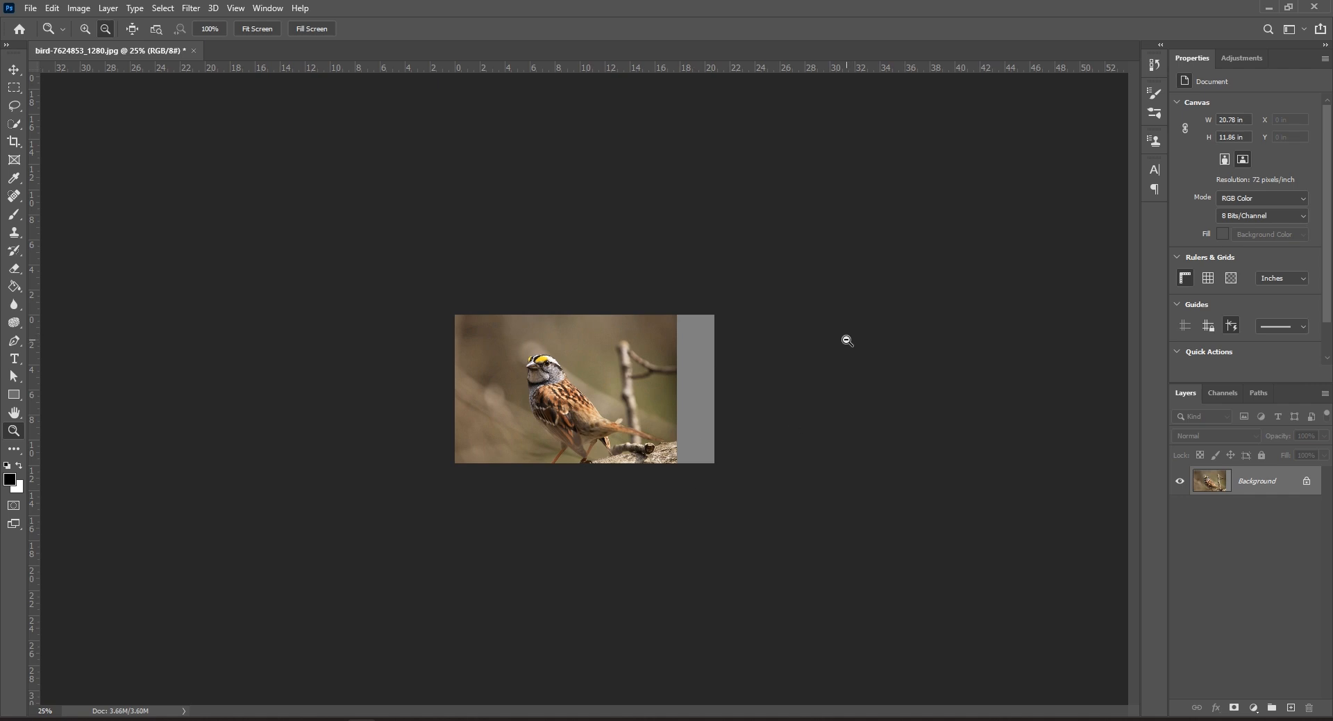
key(ctrl+z)
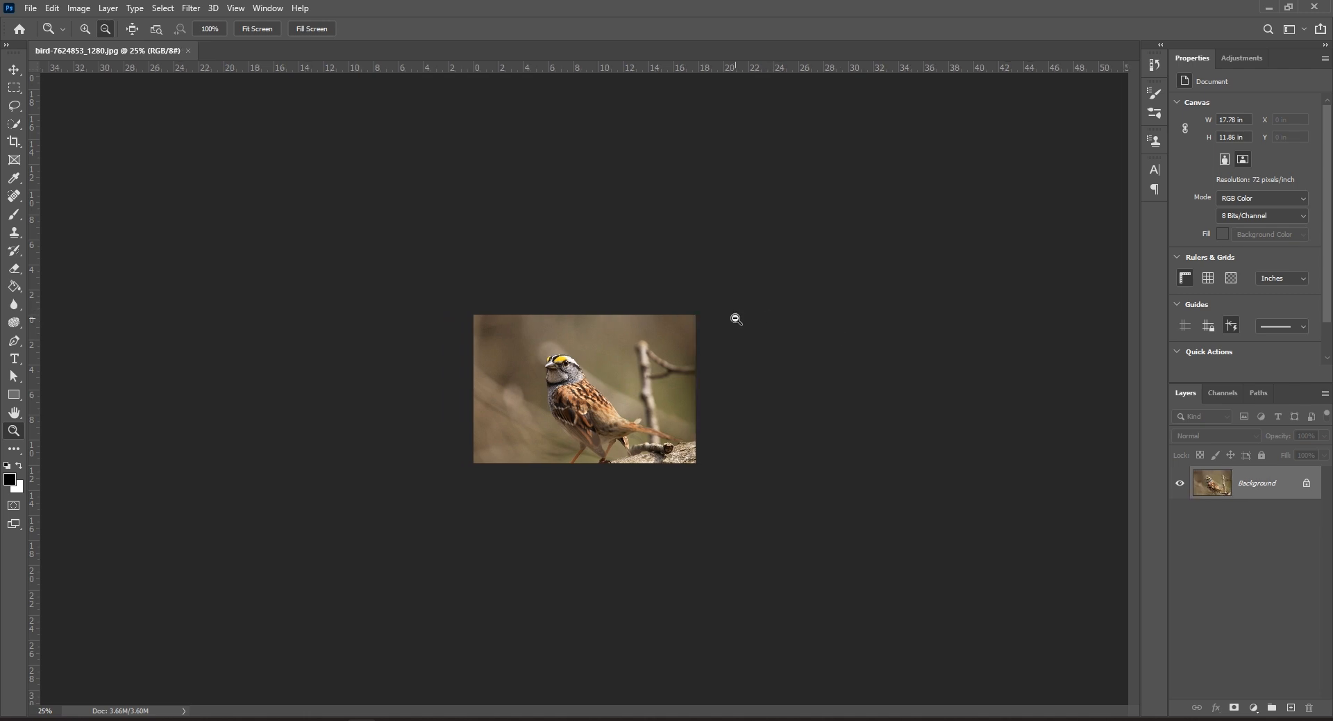
Step: Reduce the canvas width to 15.778 inches from a middle-right anchor, accepting the clipping, and undo the crop
click(78, 9)
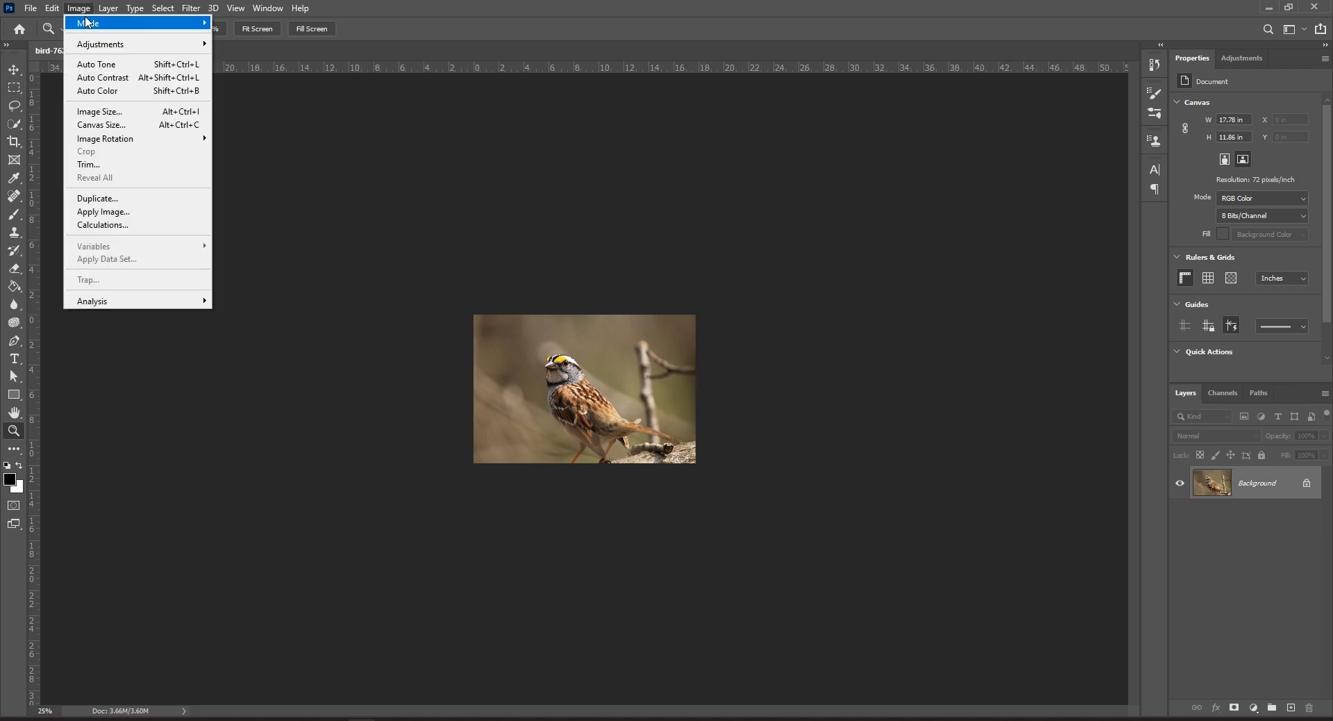
click(119, 127)
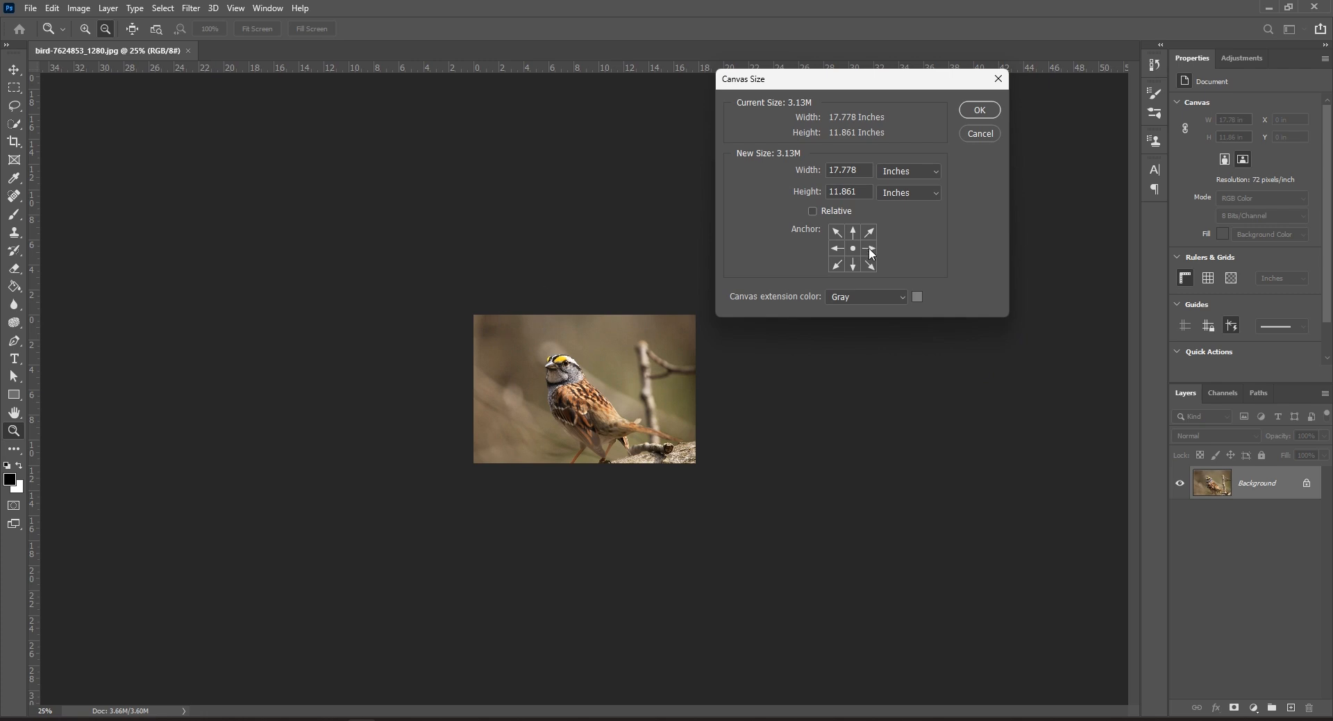
click(836, 168)
text(5)
click(980, 111)
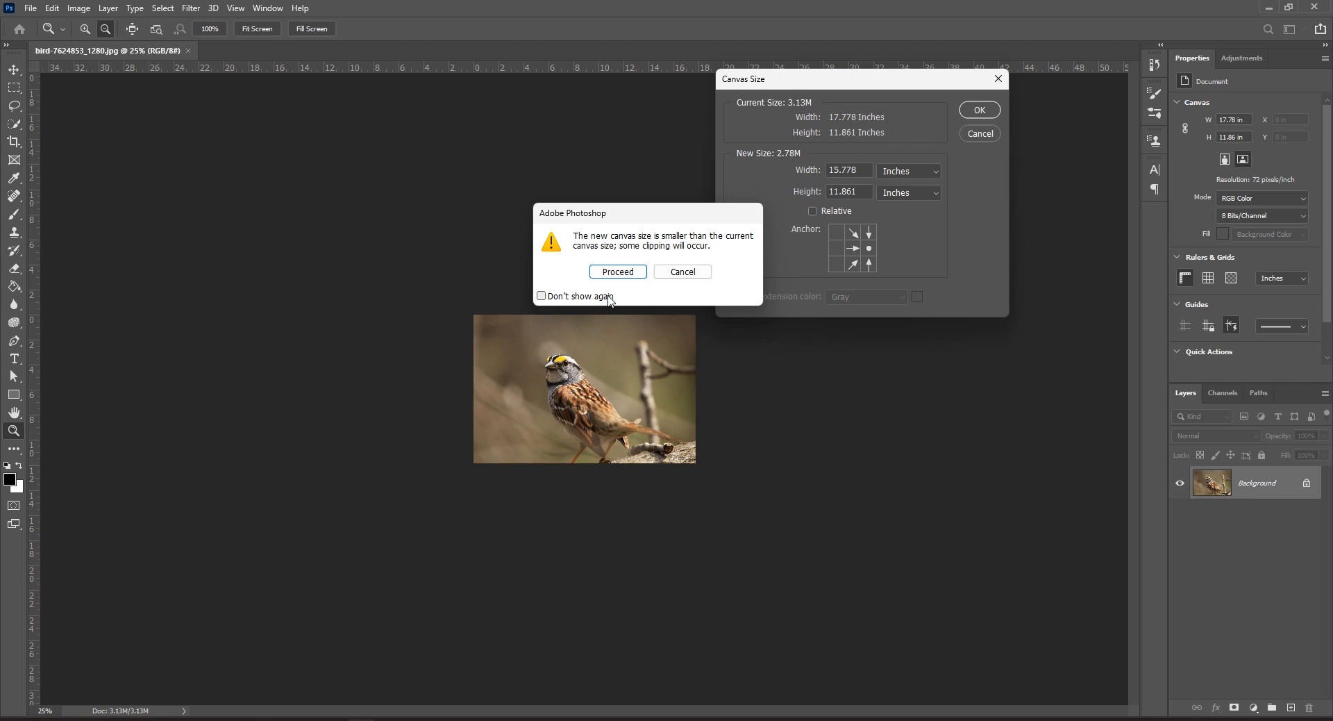
click(618, 271)
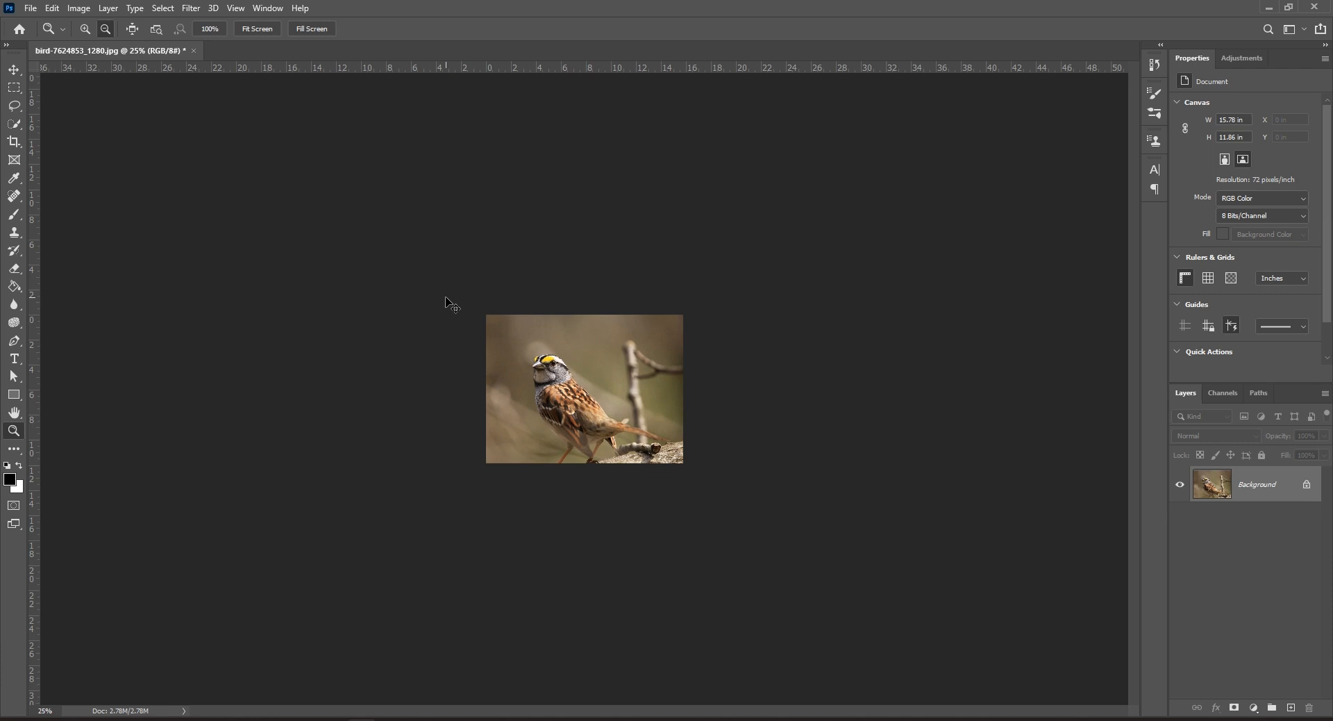
key(ctrl+alt+z)
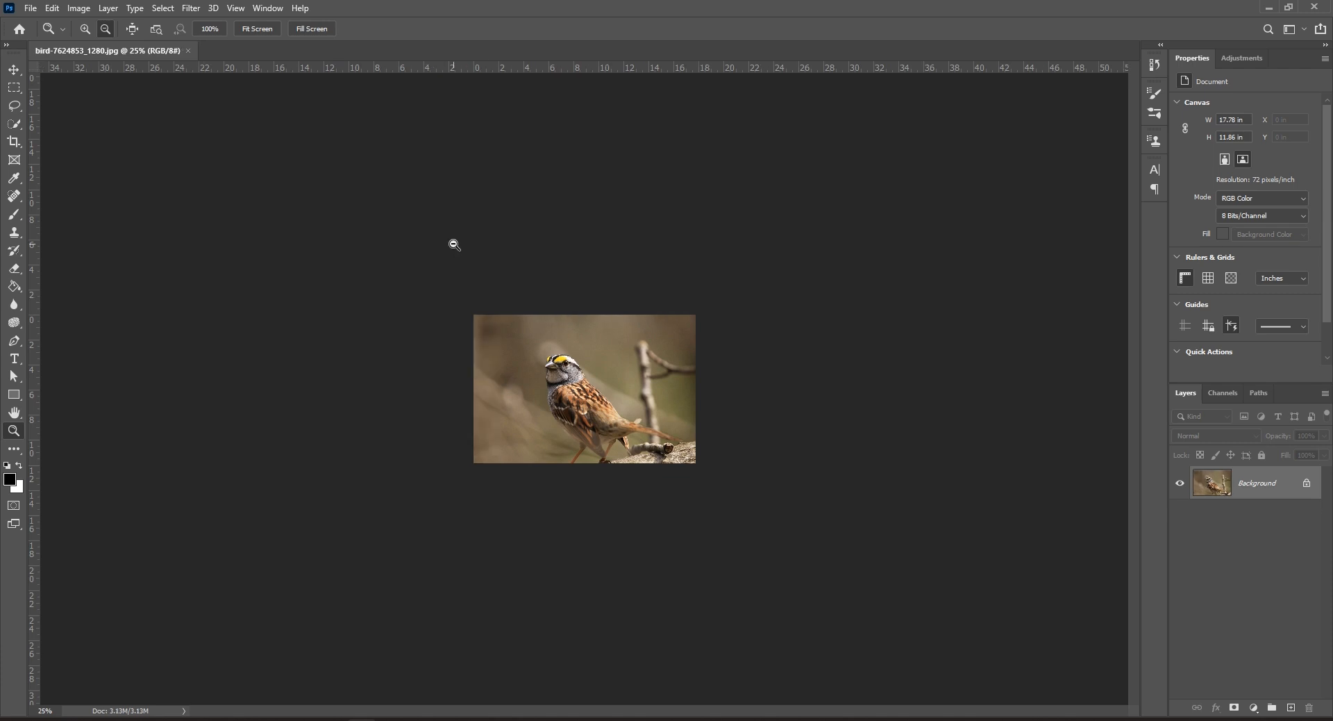